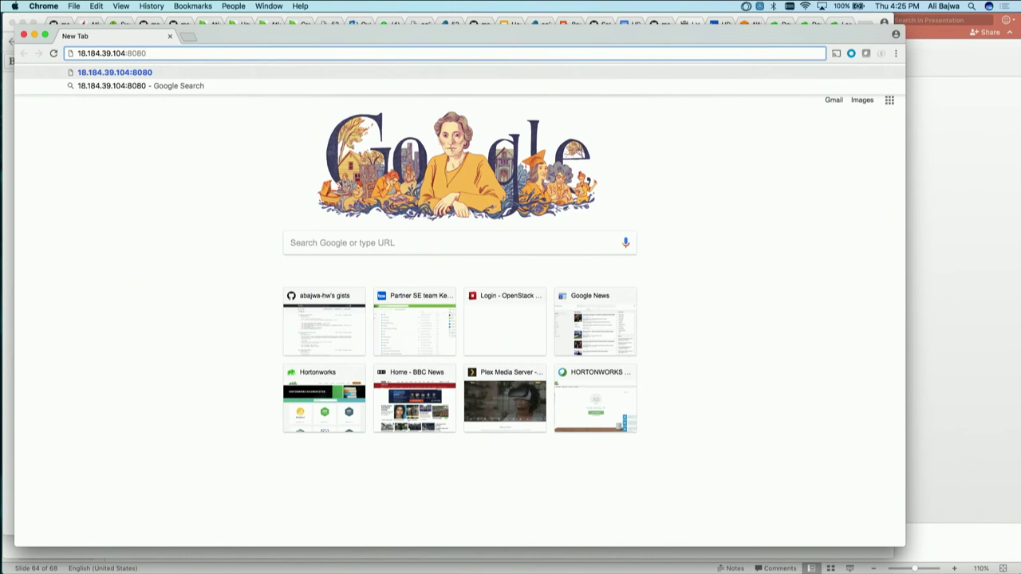
Load the Ambari server address and sign in with the cluster administrator's username and password
{"action": "key", "text": "Return"}
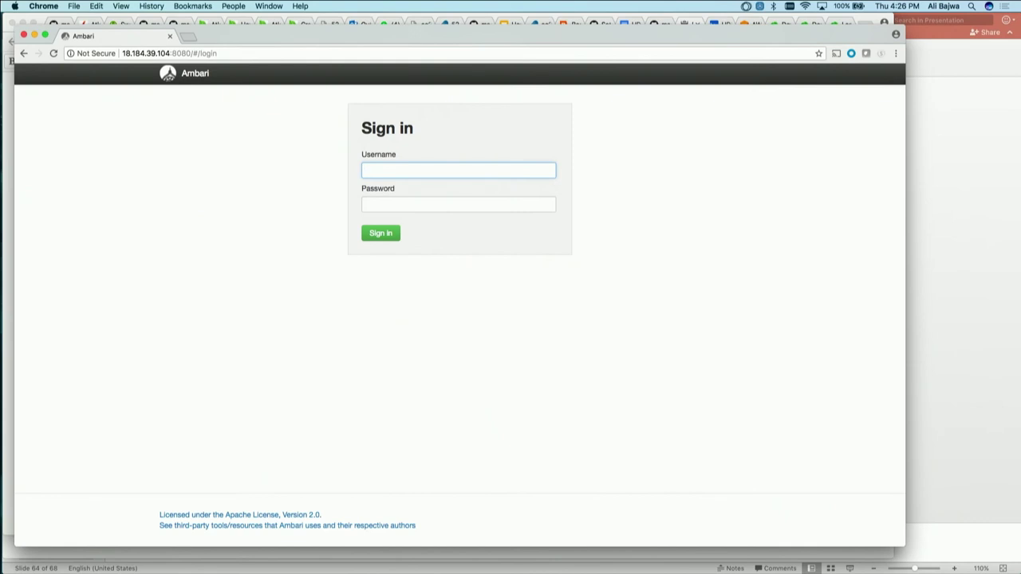
{"action": "type", "text": "hadoopadmin"}
{"action": "key", "text": "Tab"}
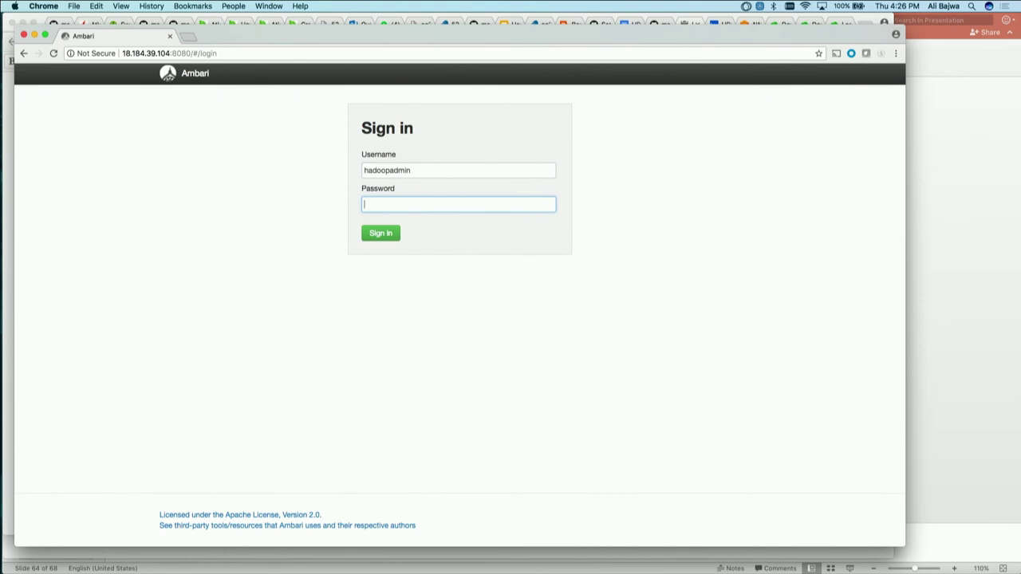
{"action": "key", "text": "shift+Tab"}
{"action": "type", "text": "demokitadmin"}
{"action": "key", "text": "Tab"}
{"action": "type", "text": "*********"}
{"action": "key", "text": "Return"}
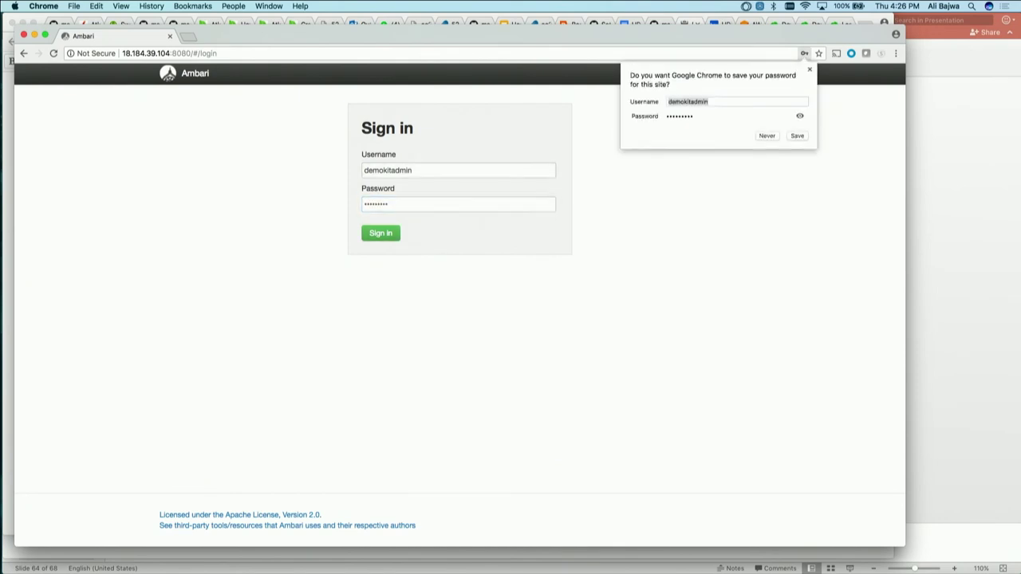
Dismiss the save-password offer and zoom the hdp dashboard to 125% to read the metric widgets
{"action": "left_click", "coordinate": [810, 70]}
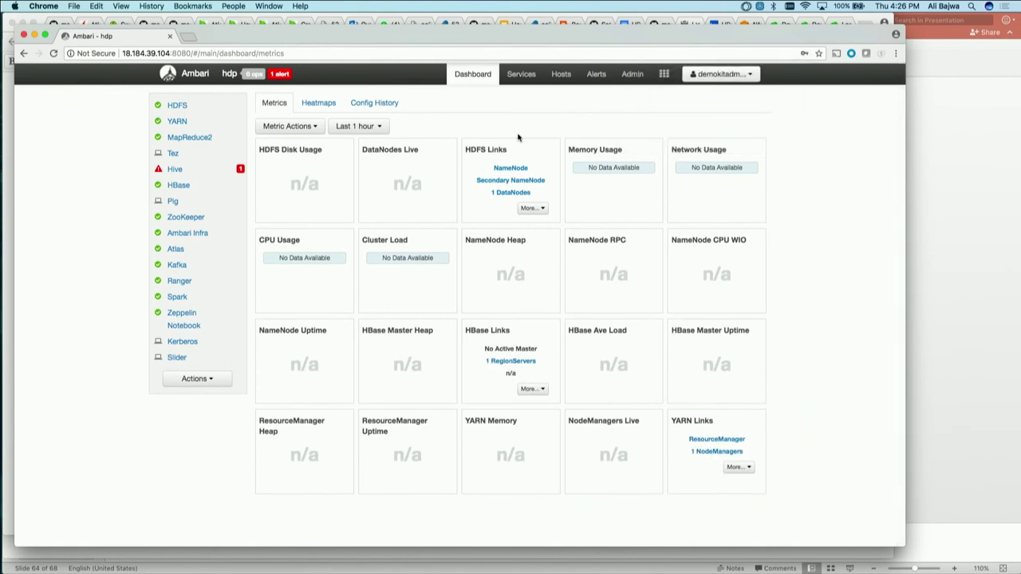
{"action": "key", "text": "super+equal"}
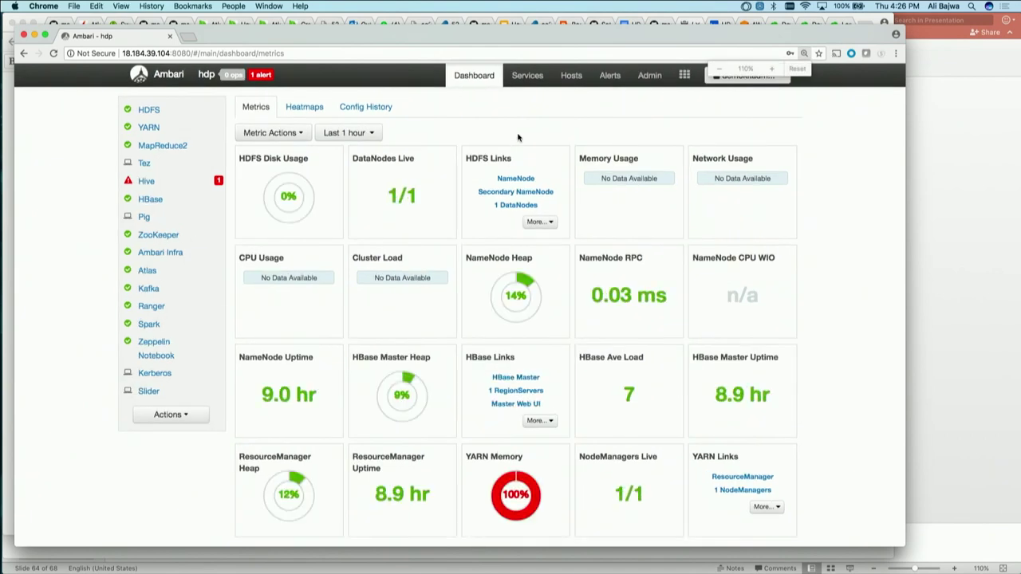
{"action": "key", "text": "super+equal"}
{"action": "scroll", "coordinate": [460, 202], "scroll_direction": "down", "scroll_amount": 1}
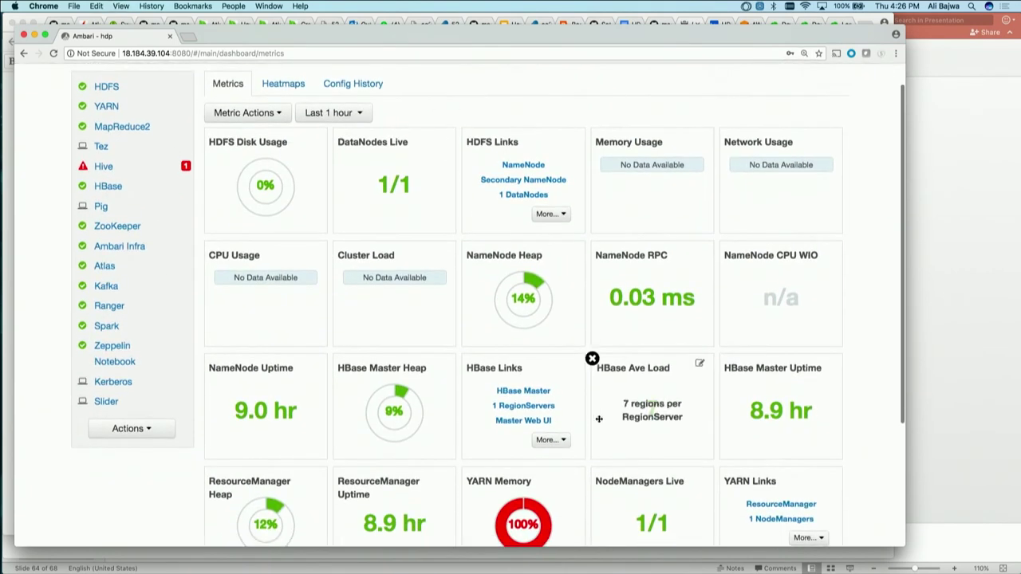
{"action": "mouse_move", "coordinate": [524, 518]}
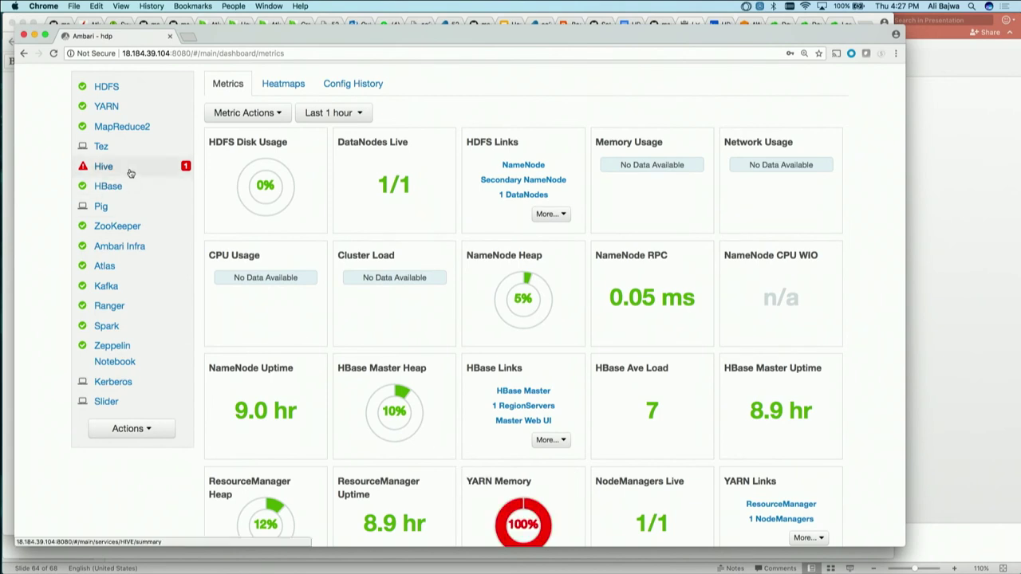
{"action": "scroll", "coordinate": [130, 173], "scroll_direction": "up", "scroll_amount": 1}
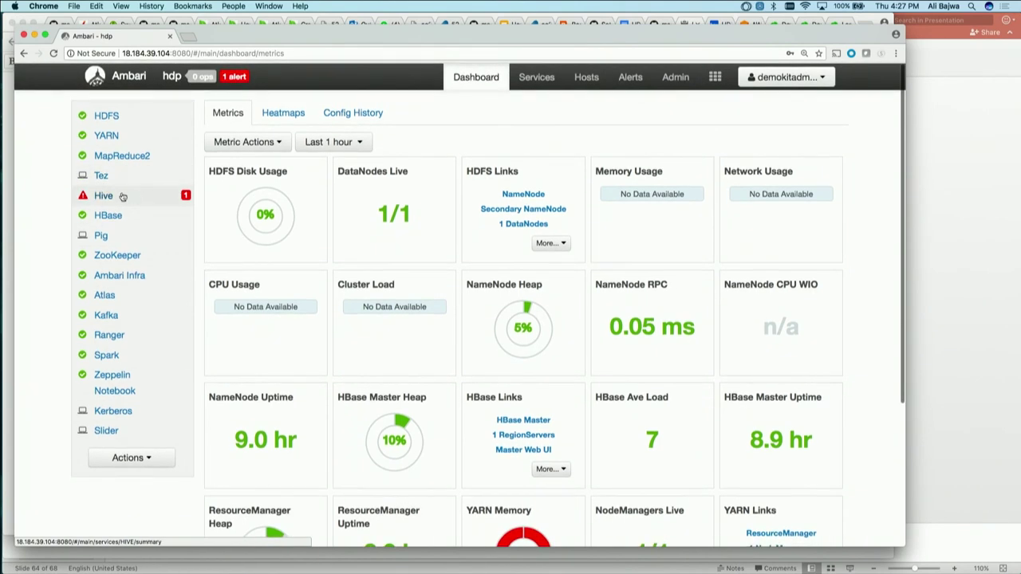
Open the Hive service summary, where HiveServer2 shows Stopped with 1 alert
{"action": "left_click", "coordinate": [118, 196]}
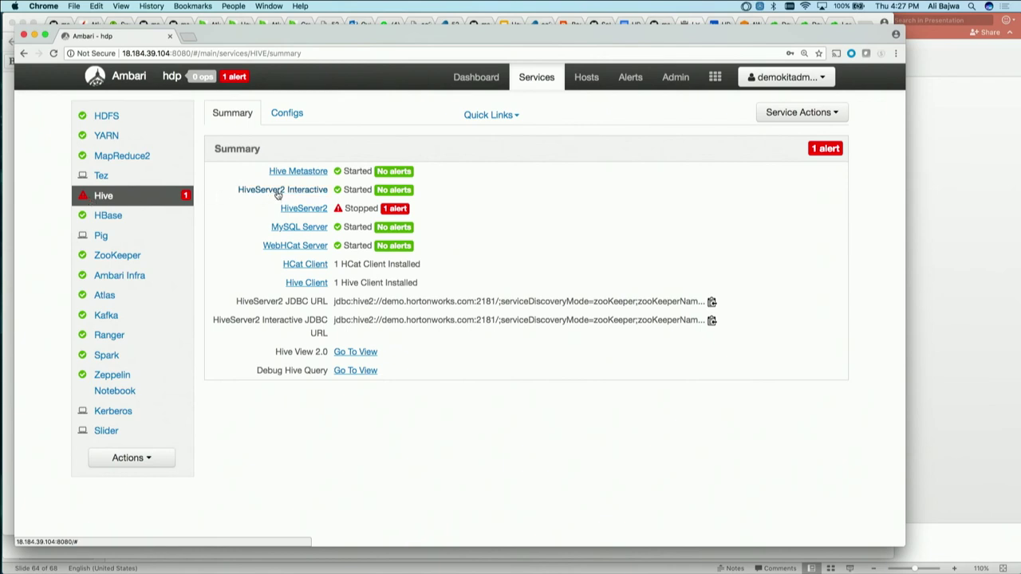
{"action": "mouse_move", "coordinate": [278, 196]}
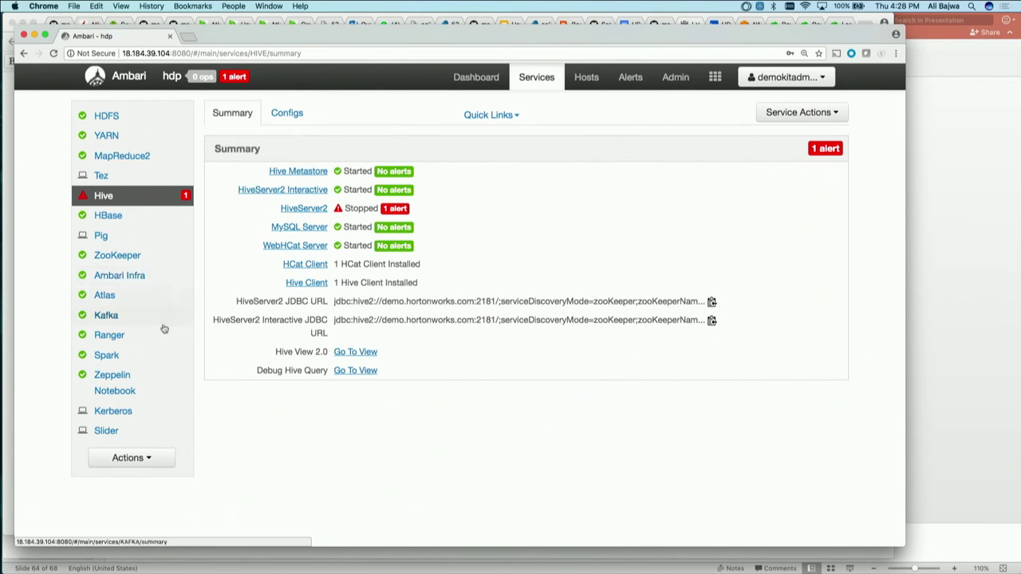
Open the Zeppelin UI in a new tab from the Zeppelin Notebook service's Quick Links
{"action": "left_click", "coordinate": [141, 377]}
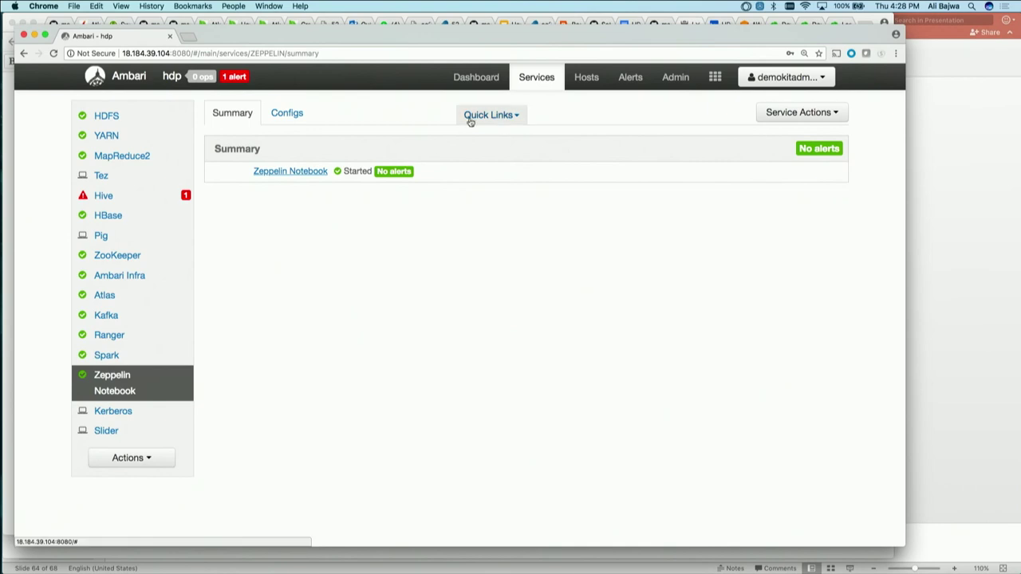
{"action": "left_click", "coordinate": [490, 116]}
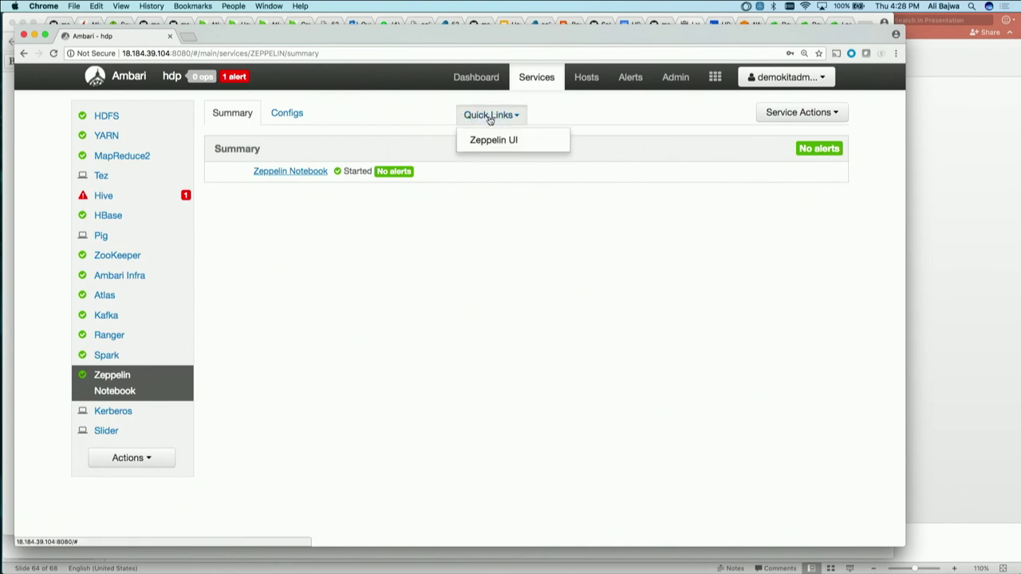
{"action": "left_click", "coordinate": [498, 132]}
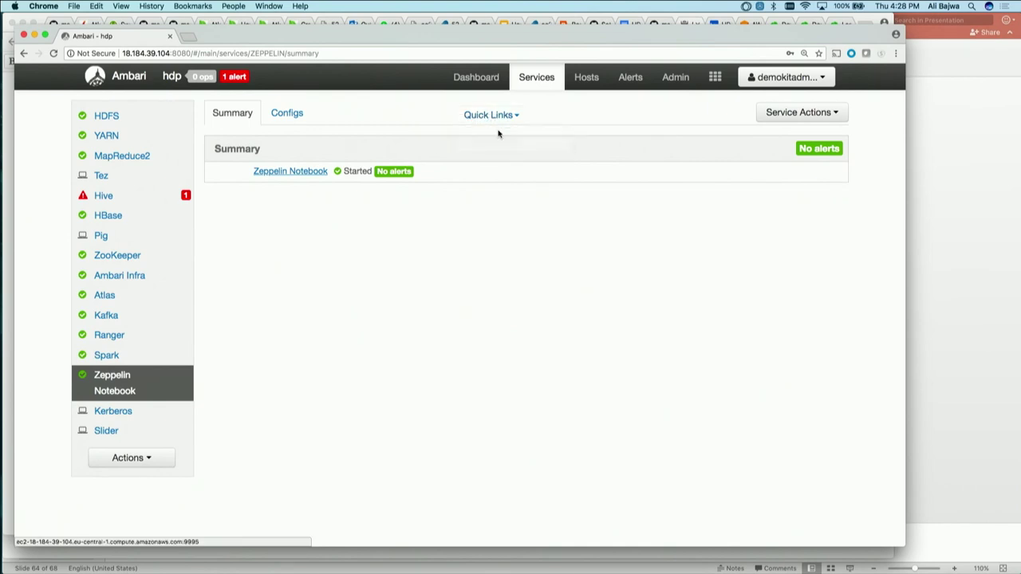
{"action": "left_click", "coordinate": [502, 116]}
{"action": "left_click", "coordinate": [505, 139]}
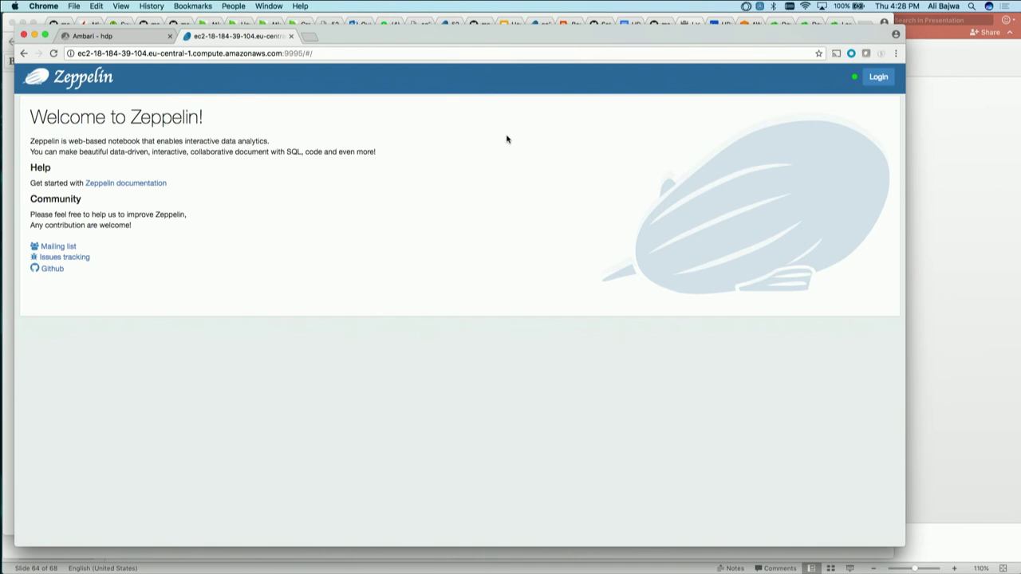
Return to the Ambari tab and open the Ranger service summary
{"action": "key", "text": "ctrl+shift+Tab"}
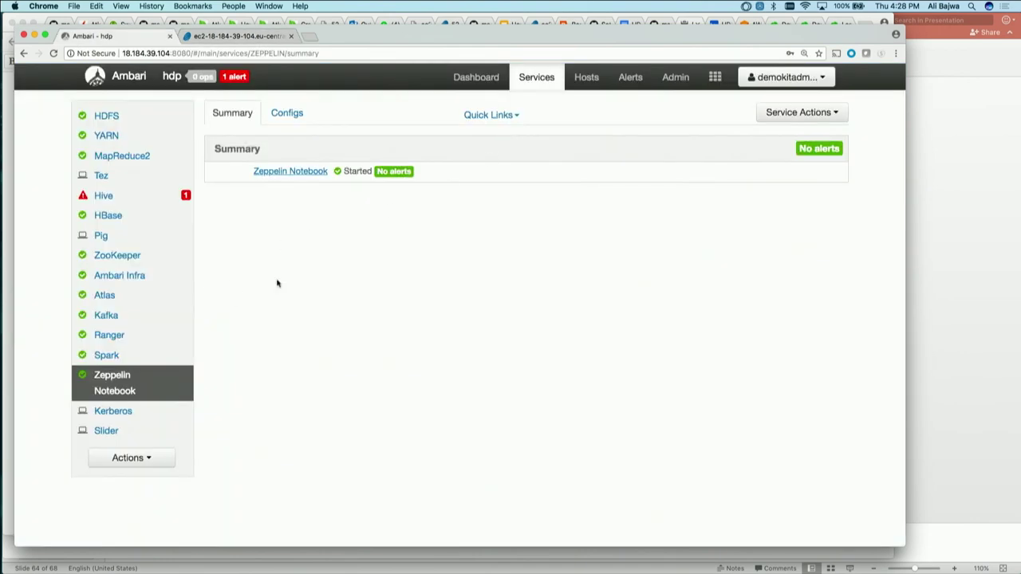
{"action": "key", "text": "ctrl+Tab"}
{"action": "key", "text": "ctrl+shift+Tab"}
{"action": "left_click", "coordinate": [138, 335]}
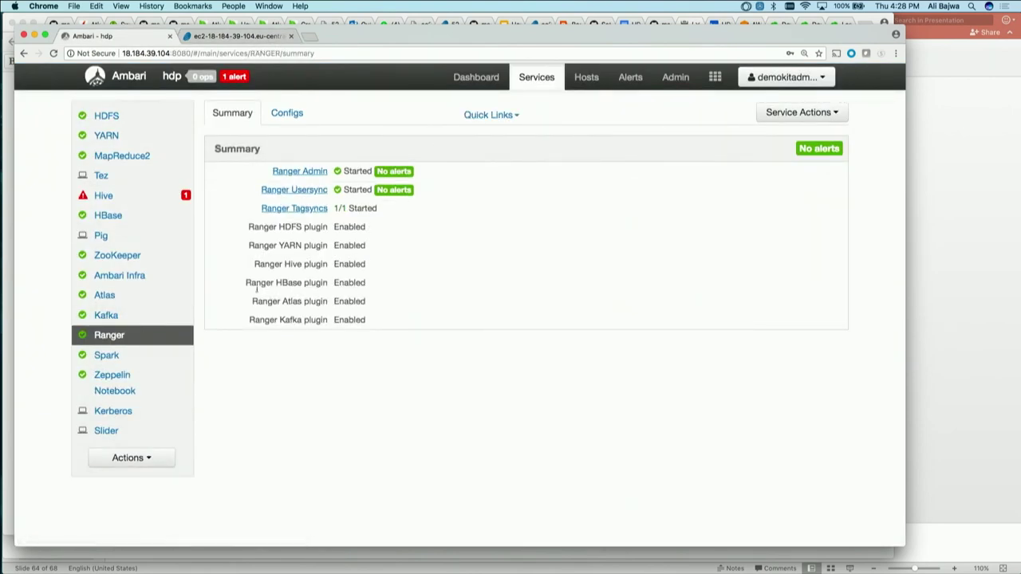
{"action": "left_click", "coordinate": [483, 116]}
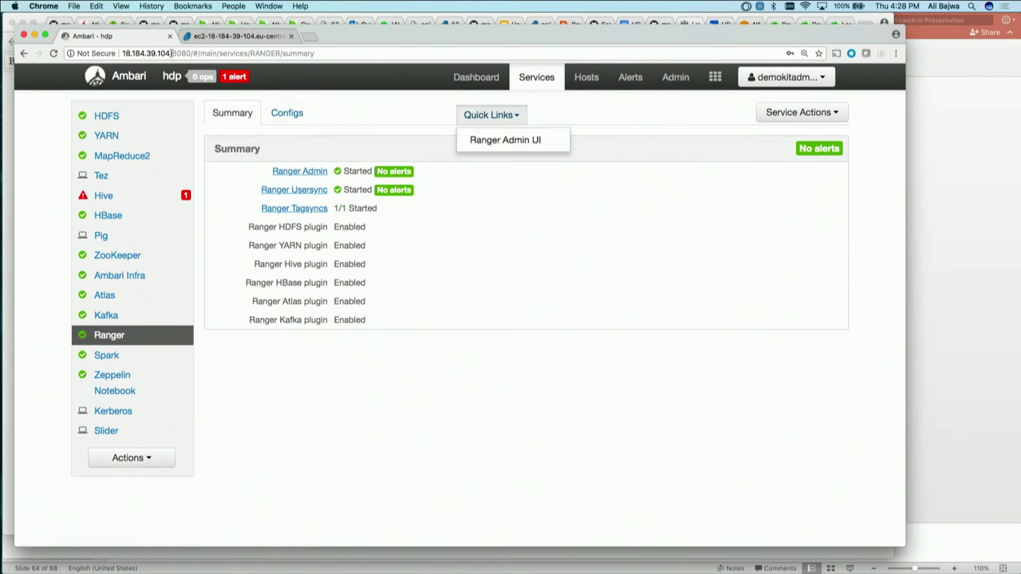
{"action": "left_click_drag", "start_coordinate": [172, 53], "coordinate": [115, 52]}
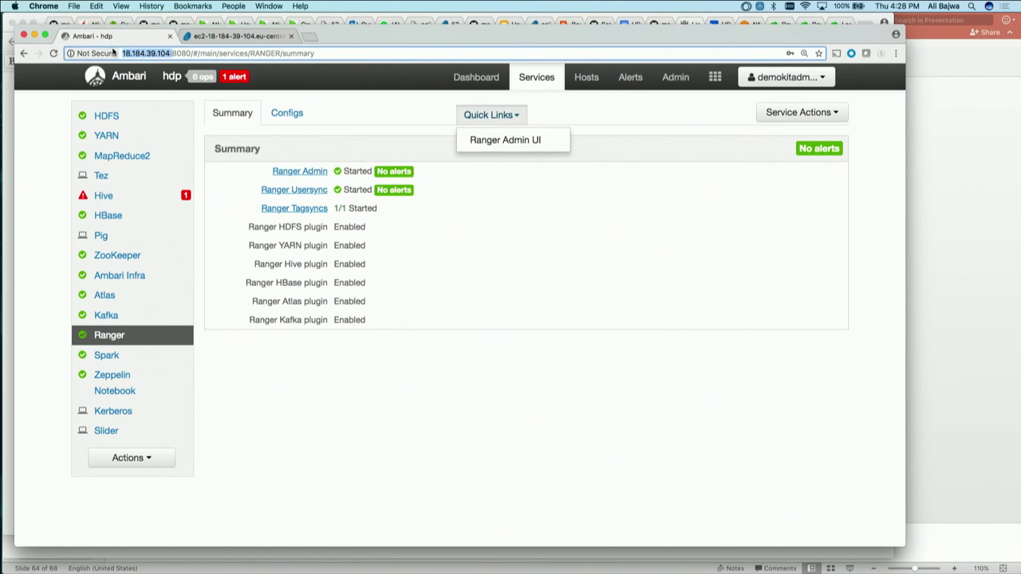
{"action": "left_click", "coordinate": [520, 138]}
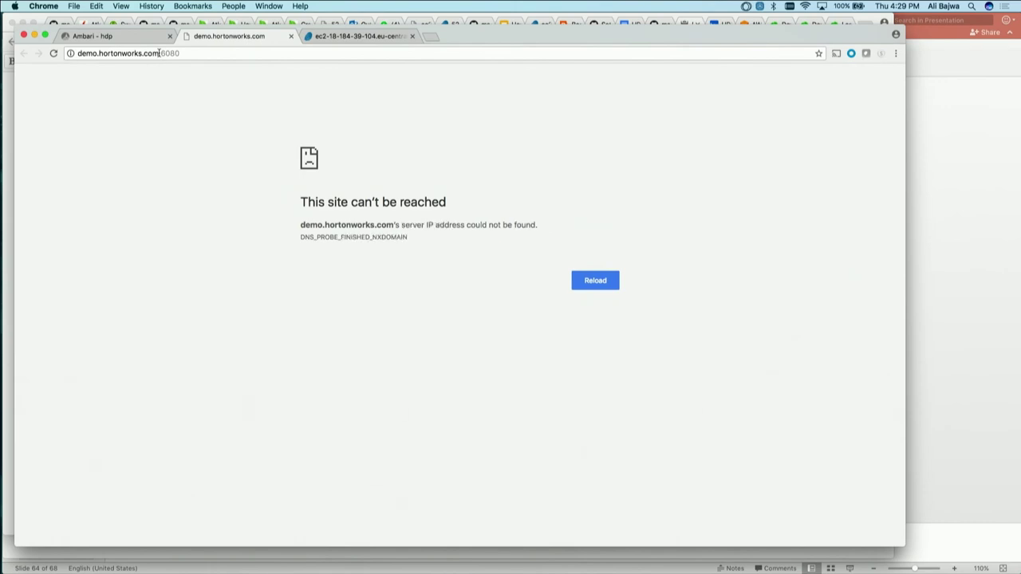
{"action": "left_click_drag", "start_coordinate": [159, 53], "coordinate": [78, 53]}
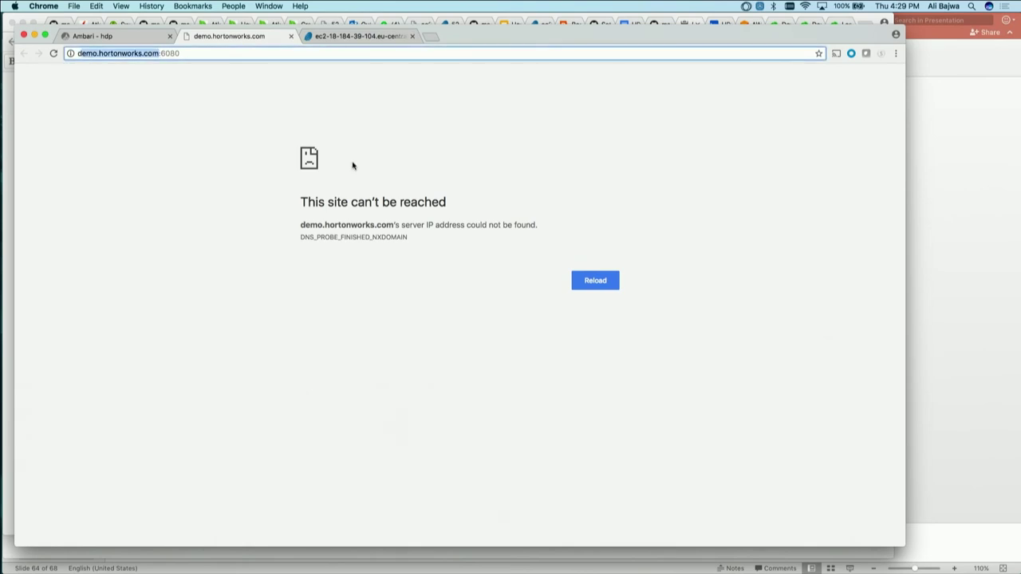
{"action": "type", "text": "http://18.184.39.104"}
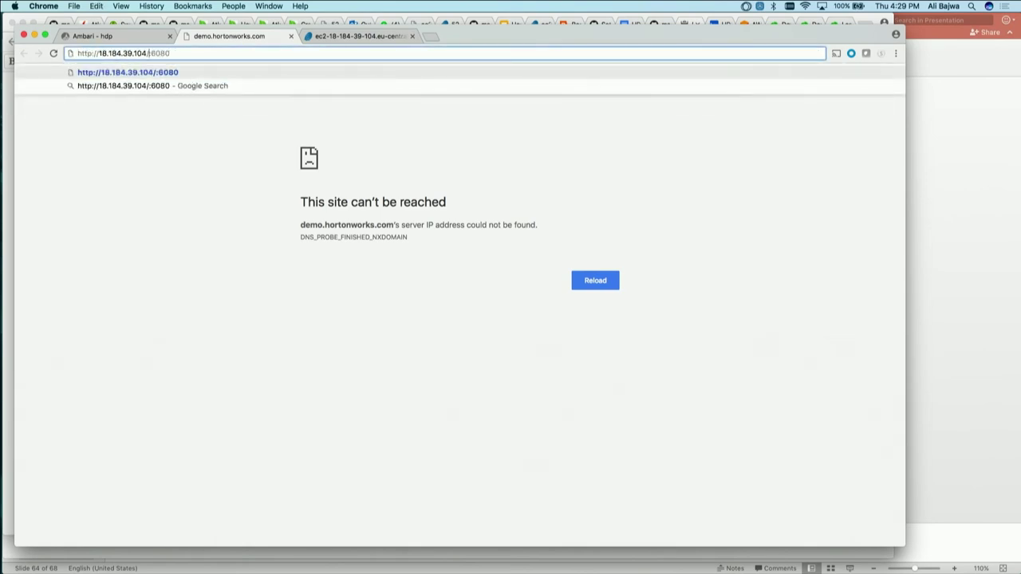
{"action": "key", "text": "Return"}
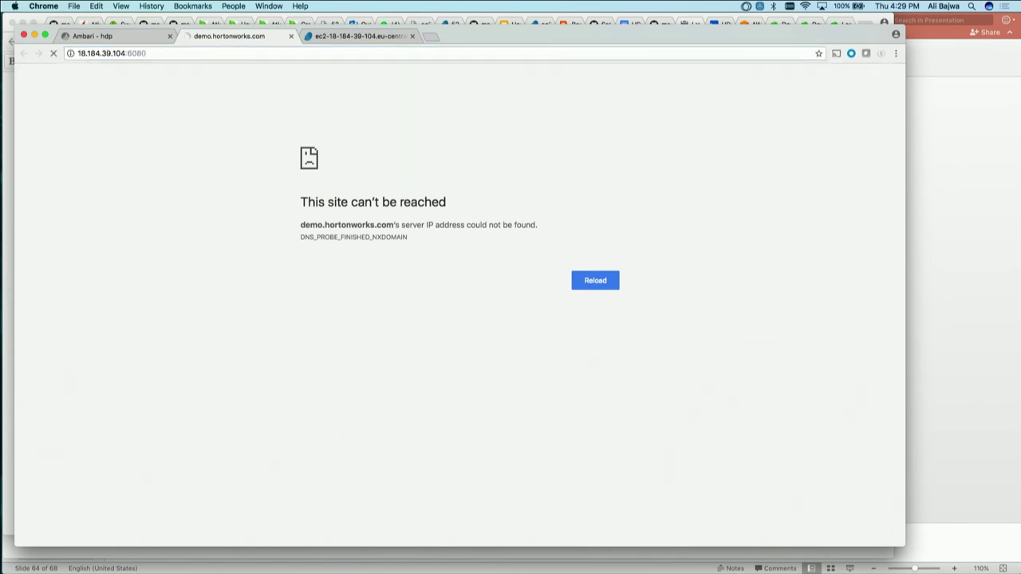
Sign in to the Ranger admin console with the admin credentials
{"action": "type", "text": "admin"}
{"action": "key", "text": "Tab"}
{"action": "type", "text": "ad"}
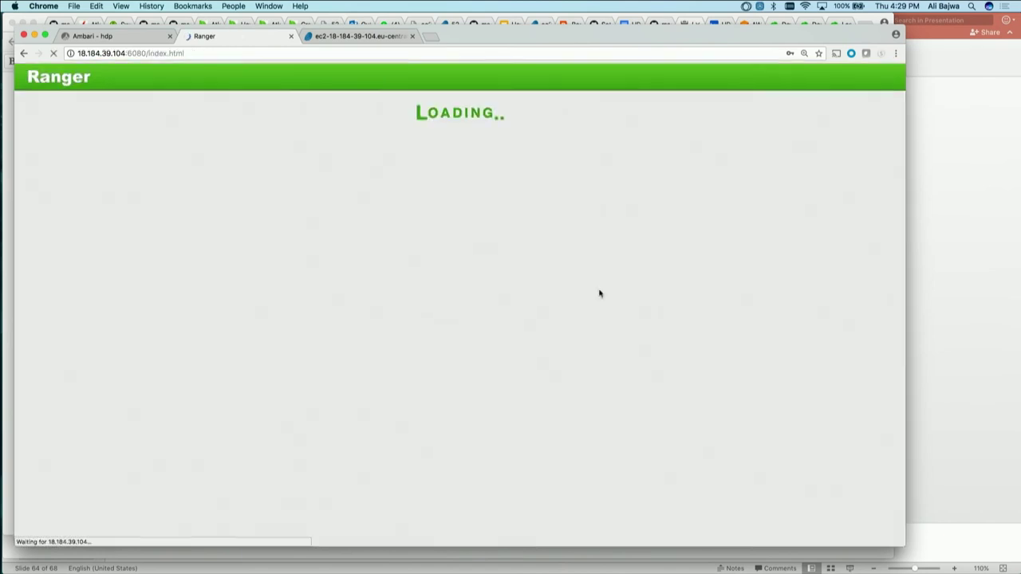
{"action": "key", "text": "super+1"}
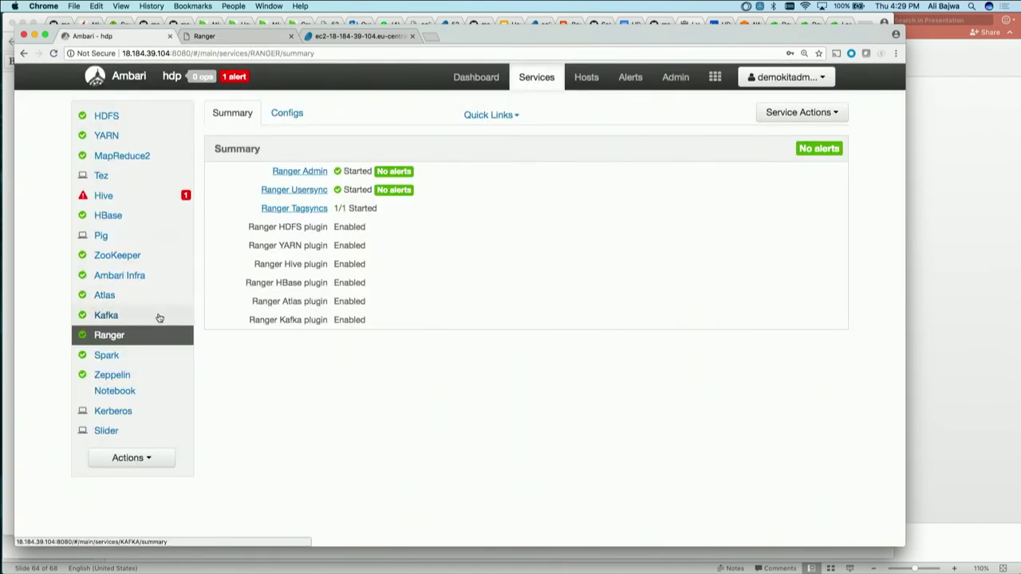
Open the Atlas dashboard in a new tab from the Atlas service's Quick Links
{"action": "left_click", "coordinate": [151, 300]}
{"action": "left_click", "coordinate": [489, 115]}
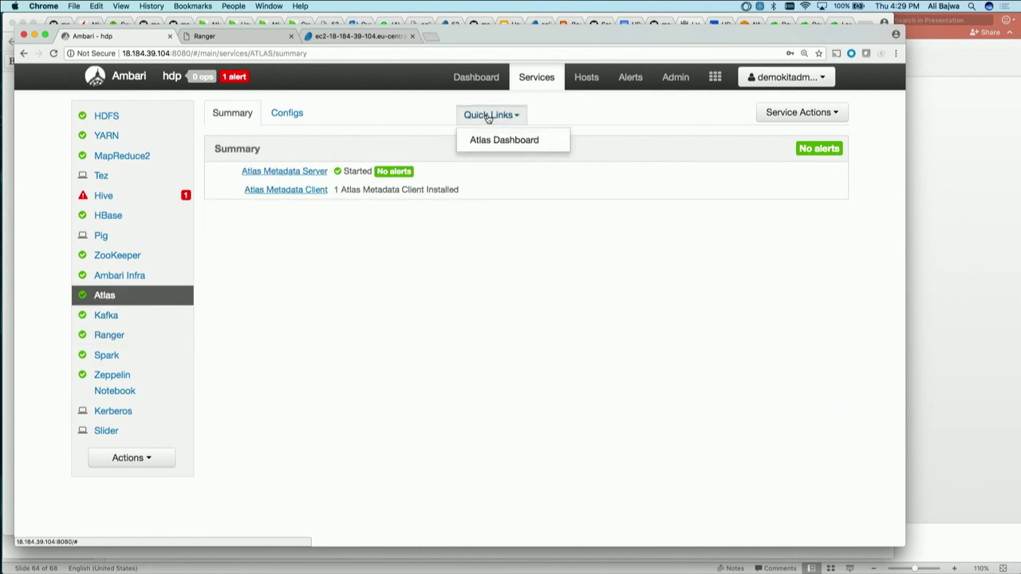
{"action": "left_click", "coordinate": [502, 140]}
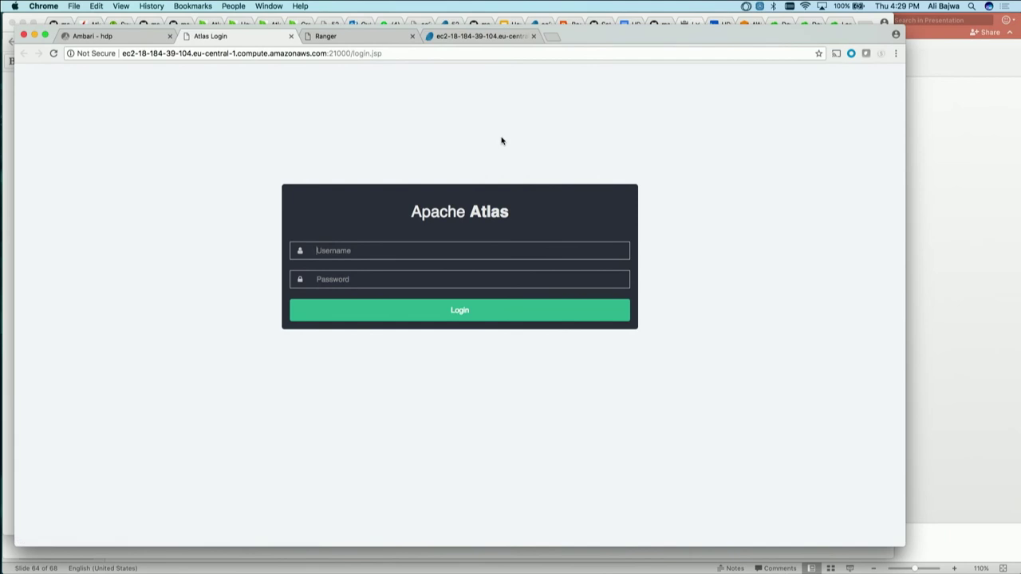
Sign in to Atlas with the admin credentials, dismiss the password offer, and return to Ambari
{"action": "type", "text": "admin"}
{"action": "key", "text": "Tab"}
{"action": "type", "text": "admin"}
{"action": "key", "text": "Return"}
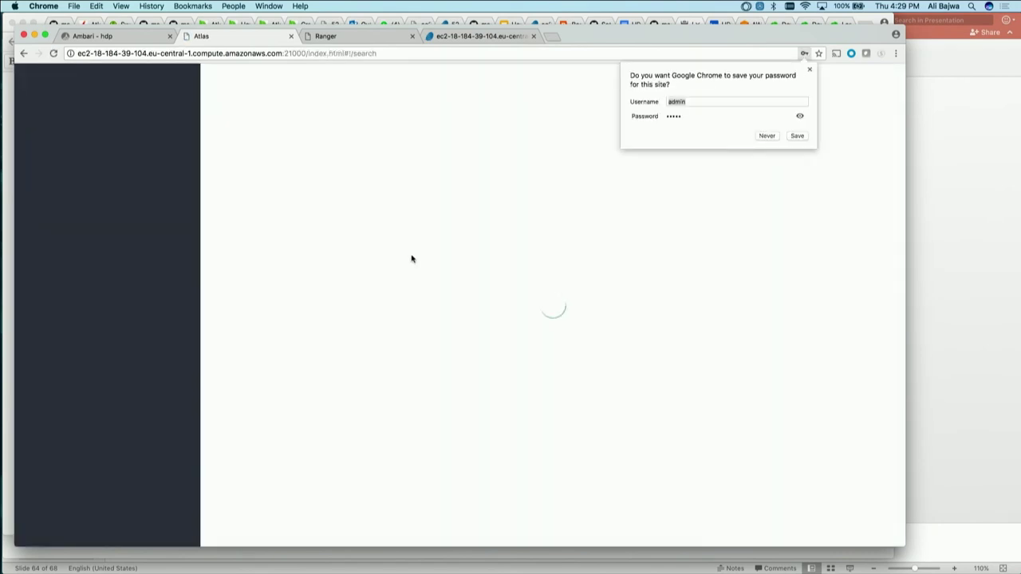
{"action": "left_click", "coordinate": [810, 70]}
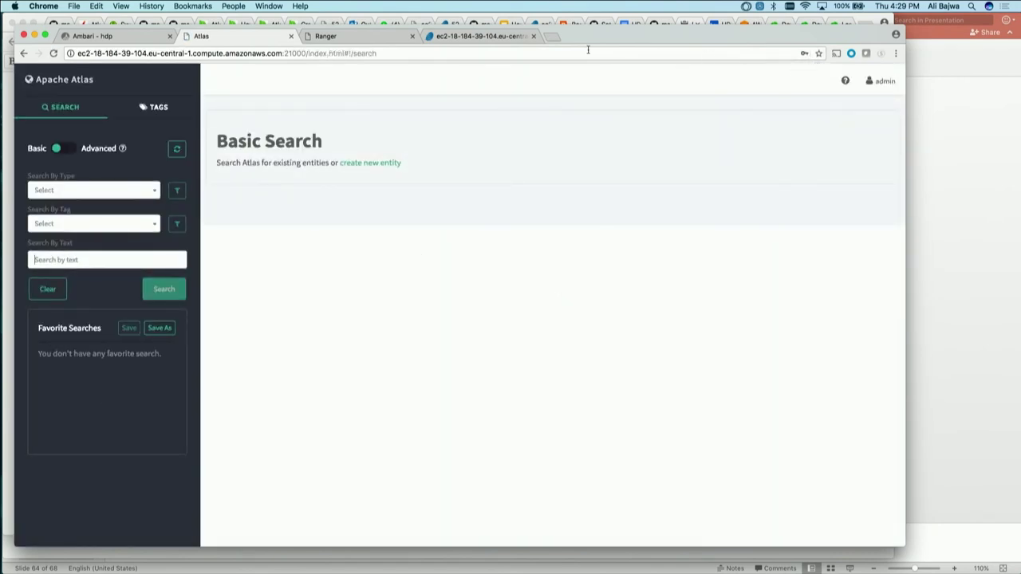
{"action": "key", "text": "ctrl+shift+Tab"}
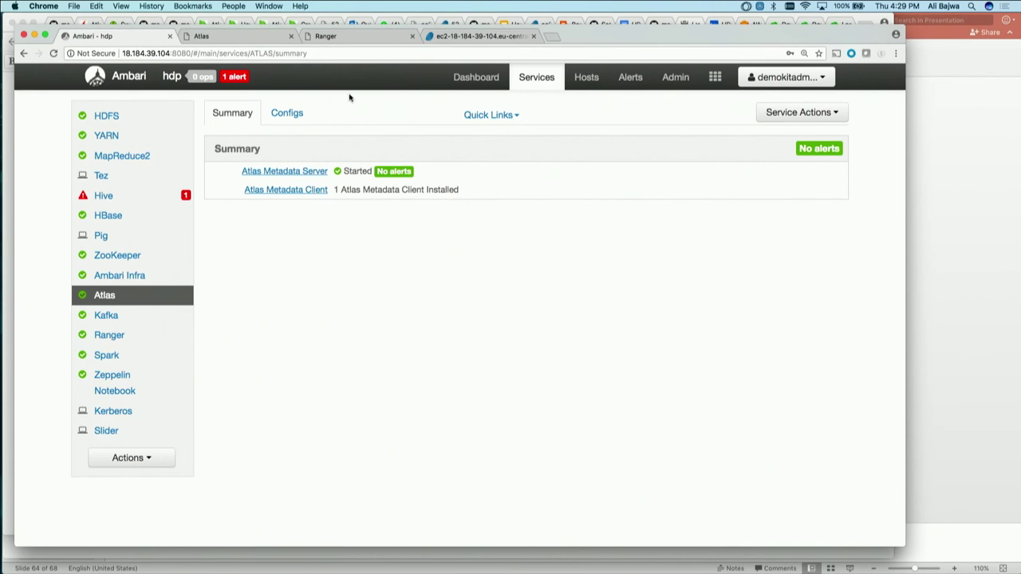
Switch to the Zeppelin tab and log in with the analyst user's name and password
{"action": "left_click", "coordinate": [515, 37]}
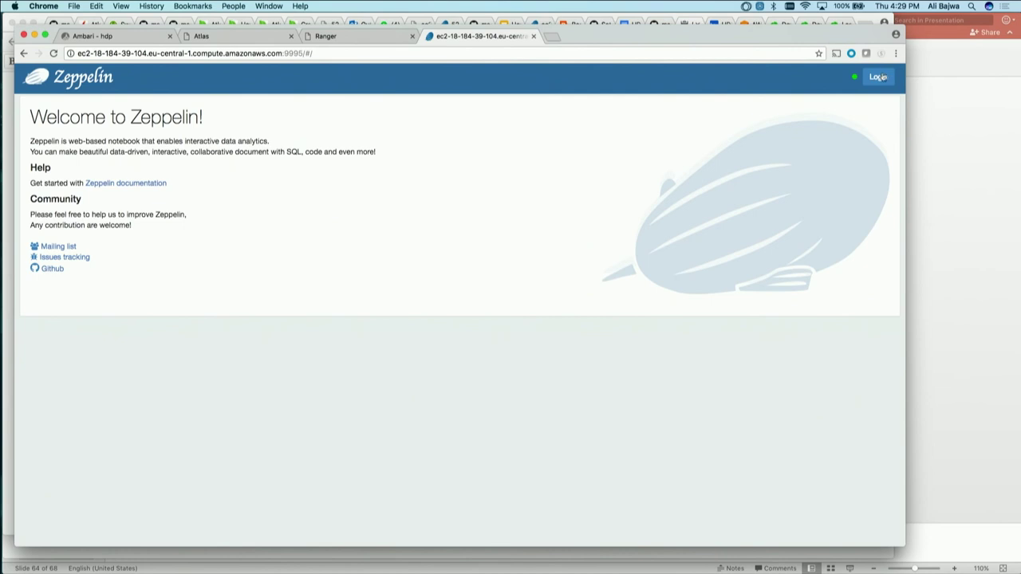
{"action": "left_click", "coordinate": [878, 76]}
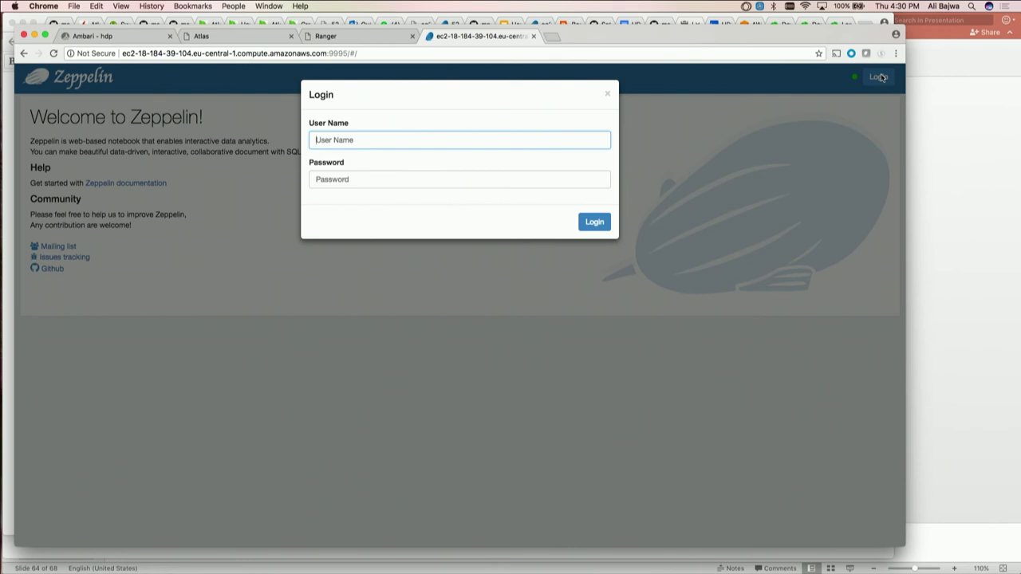
{"action": "type", "text": "joe_analyst"}
{"action": "key", "text": "Tab"}
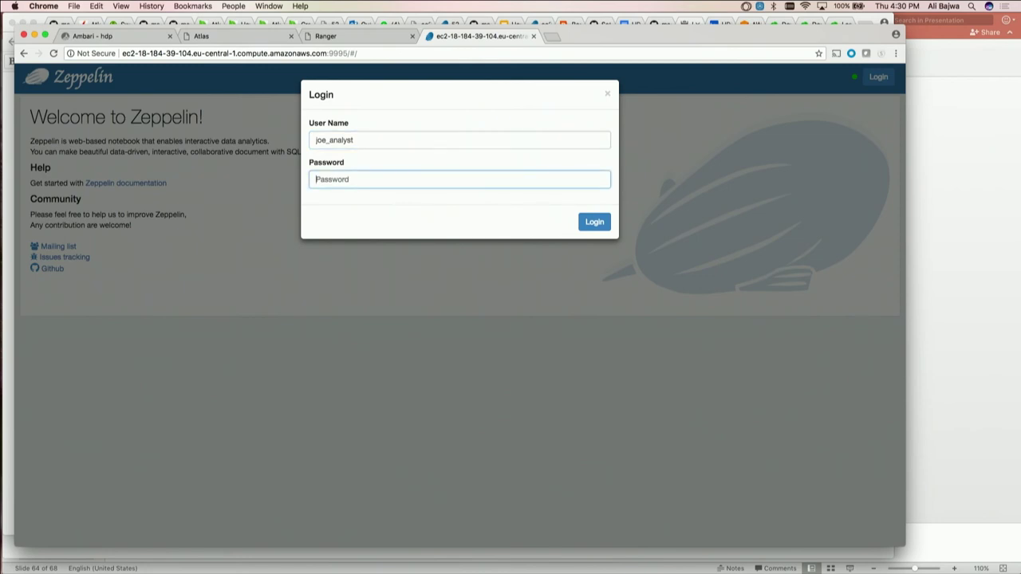
{"action": "type", "text": "jo"}
{"action": "key", "text": "BackSpace"}
{"action": "type", "text": "joe_analyst"}
{"action": "key", "text": "Return"}
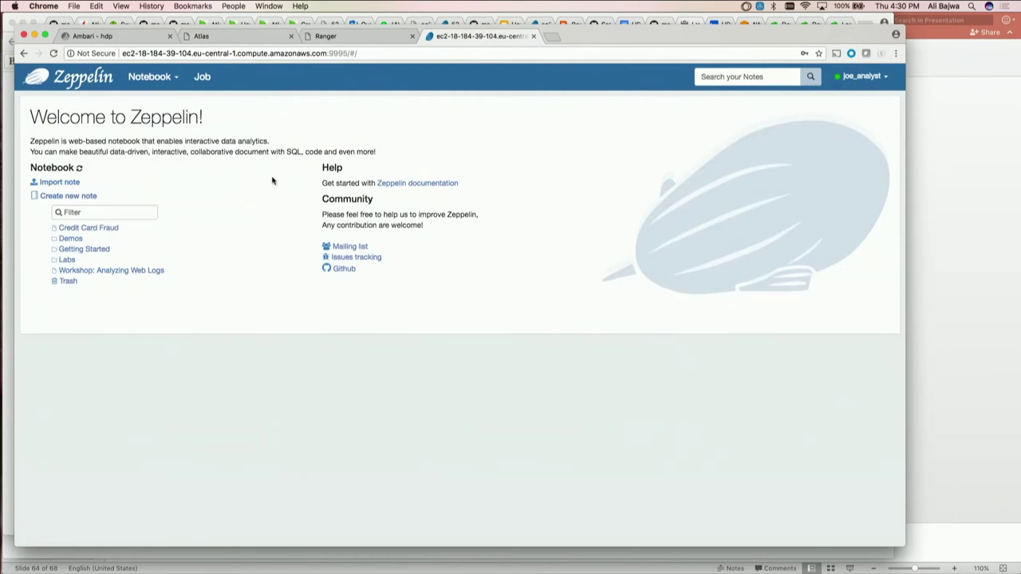
Filter the notebook list by 'hortoniabank' and open the analyst's HortoniaBank notebook
{"action": "left_click", "coordinate": [128, 211]}
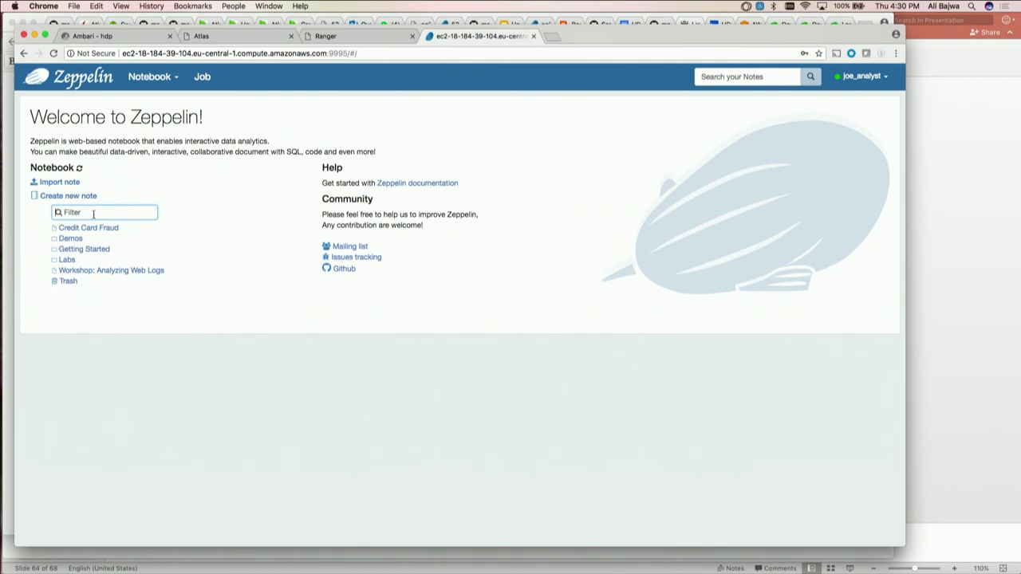
{"action": "mouse_move", "coordinate": [103, 253]}
{"action": "type", "text": "horot"}
{"action": "key", "text": "BackSpace"}
{"action": "key", "text": "BackSpace"}
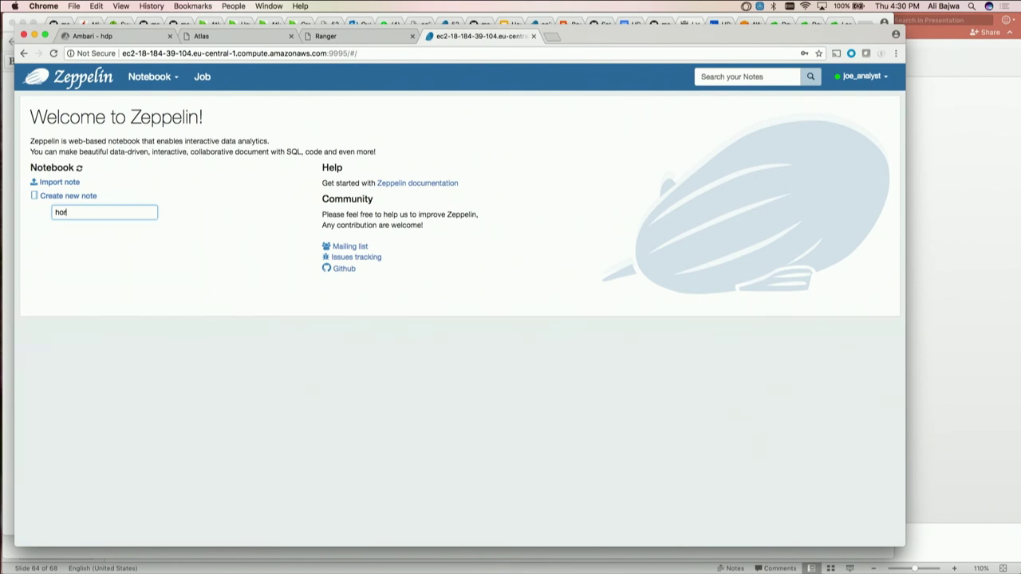
{"action": "type", "text": "toniabank"}
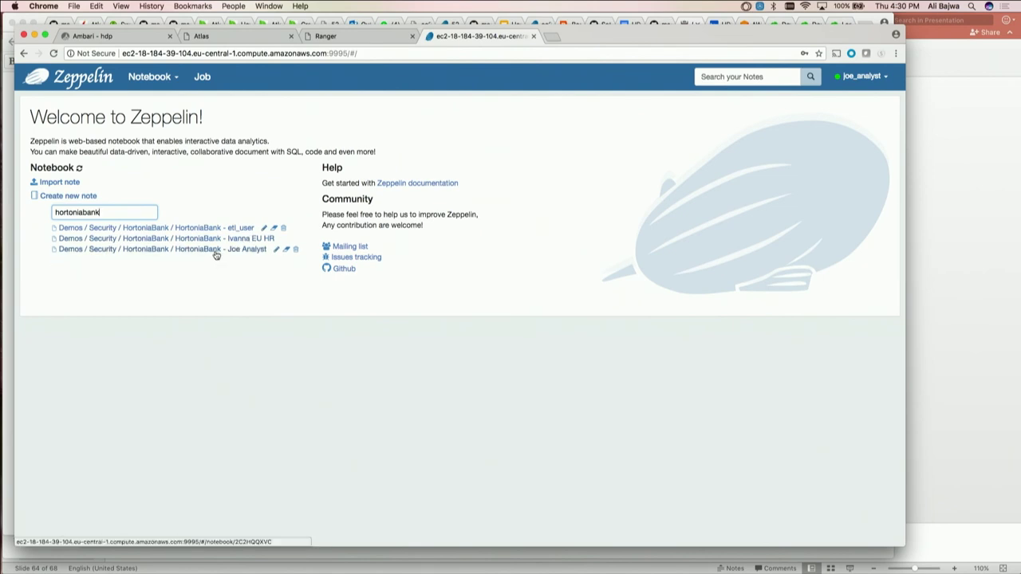
{"action": "left_click", "coordinate": [216, 251]}
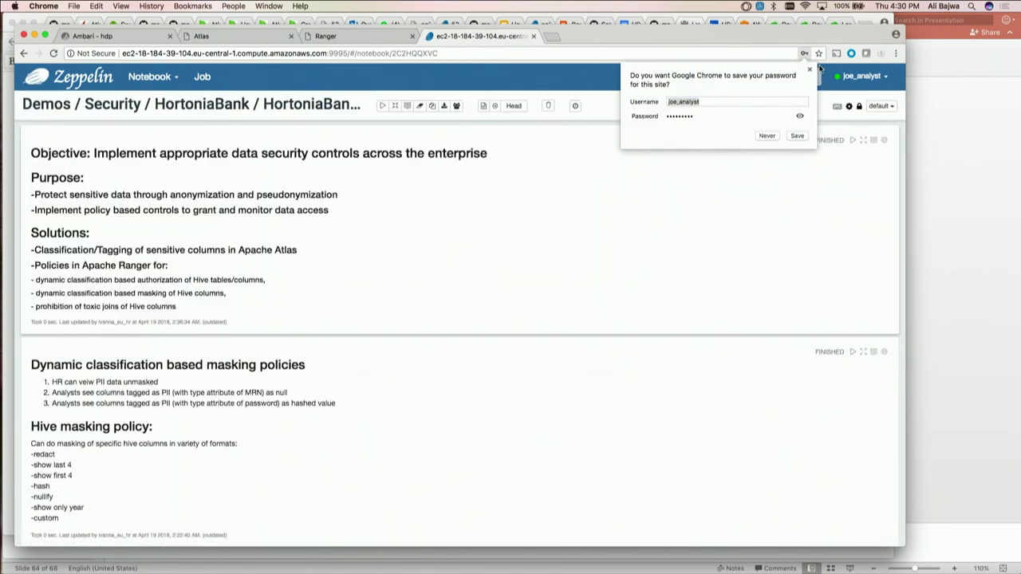
Dismiss the save-password offer, nudge the window up, and zoom the notebook to 125%
{"action": "left_click", "coordinate": [810, 71]}
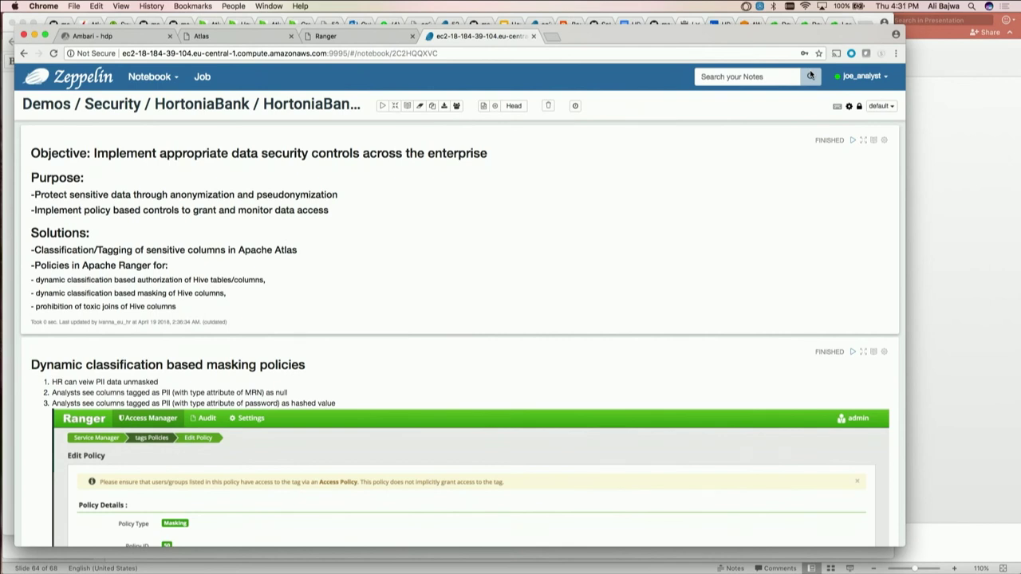
{"action": "left_click_drag", "start_coordinate": [867, 37], "coordinate": [864, 24]}
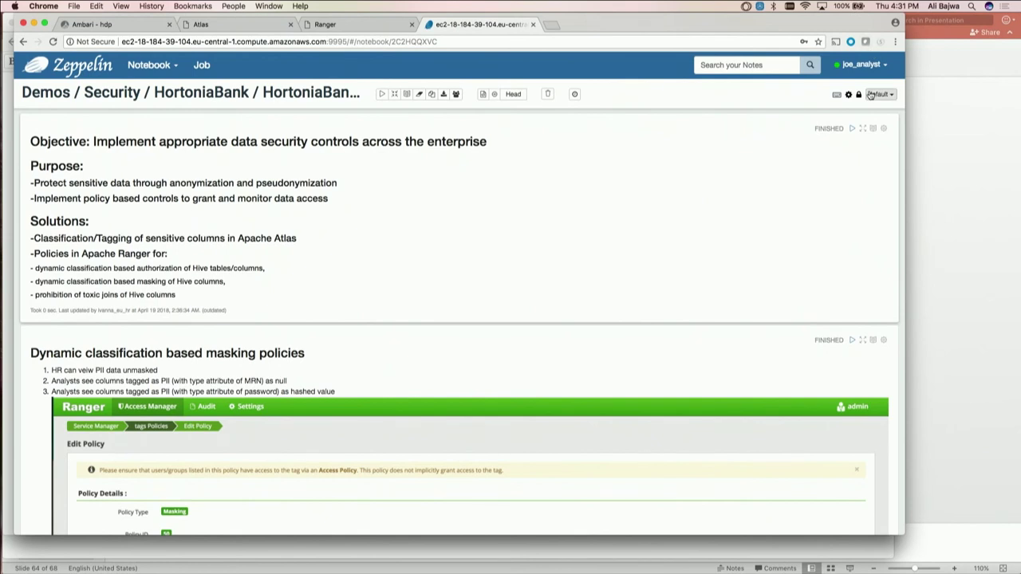
{"action": "key", "text": "super+equal"}
{"action": "key", "text": "super+equal"}
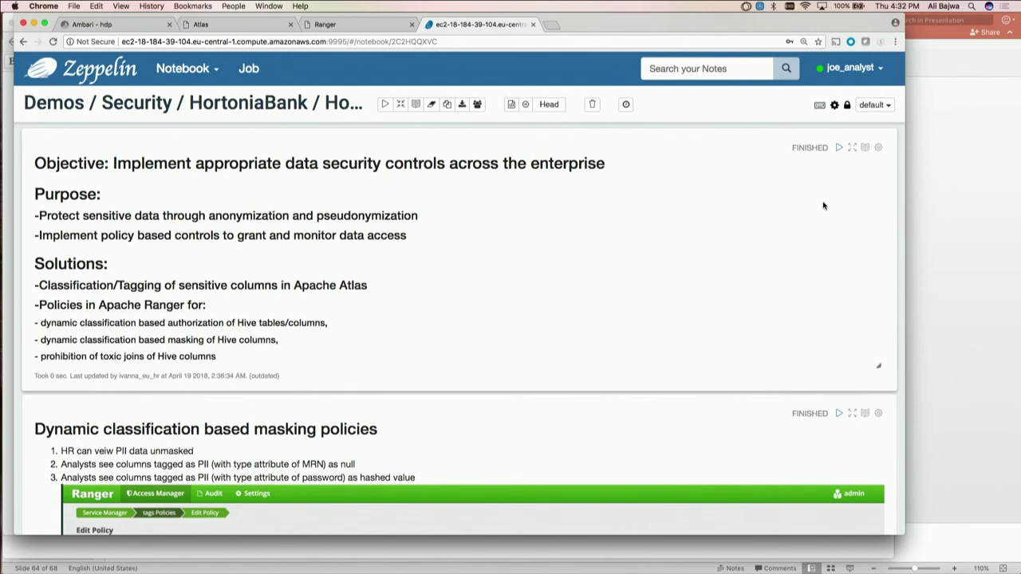
Scroll past the Ranger Edit Policy screenshot to the Hive masking policy section, enlarging the browser window
{"action": "scroll", "coordinate": [825, 206], "scroll_direction": "down", "scroll_amount": 2}
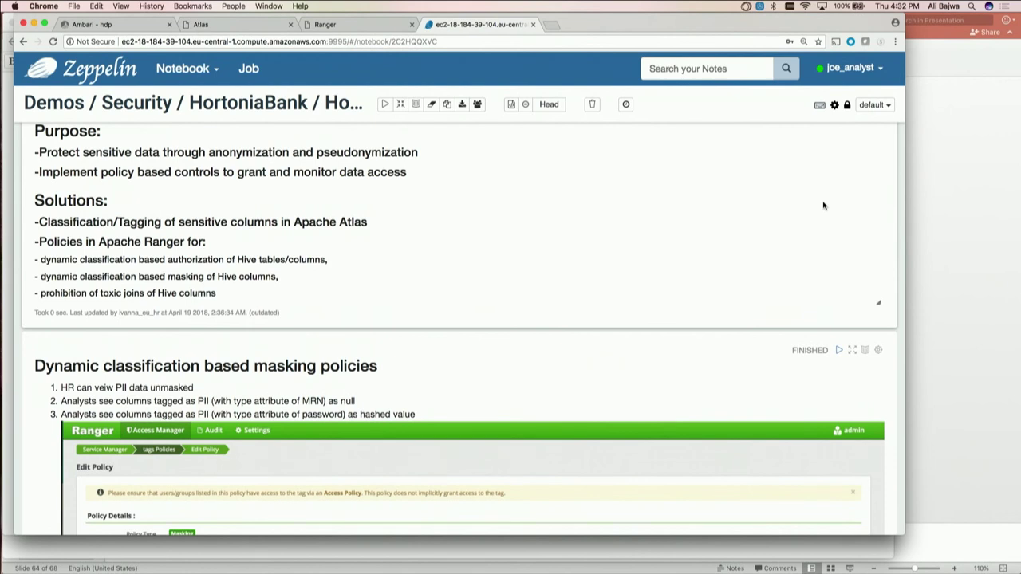
{"action": "scroll", "coordinate": [825, 206], "scroll_direction": "down", "scroll_amount": 2}
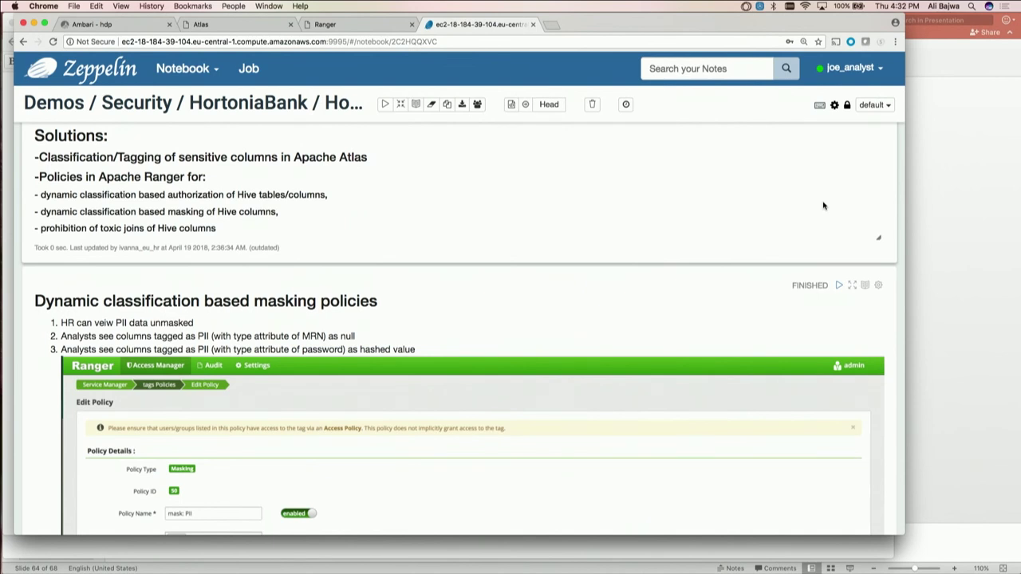
{"action": "scroll", "coordinate": [827, 206], "scroll_direction": "down", "scroll_amount": 5}
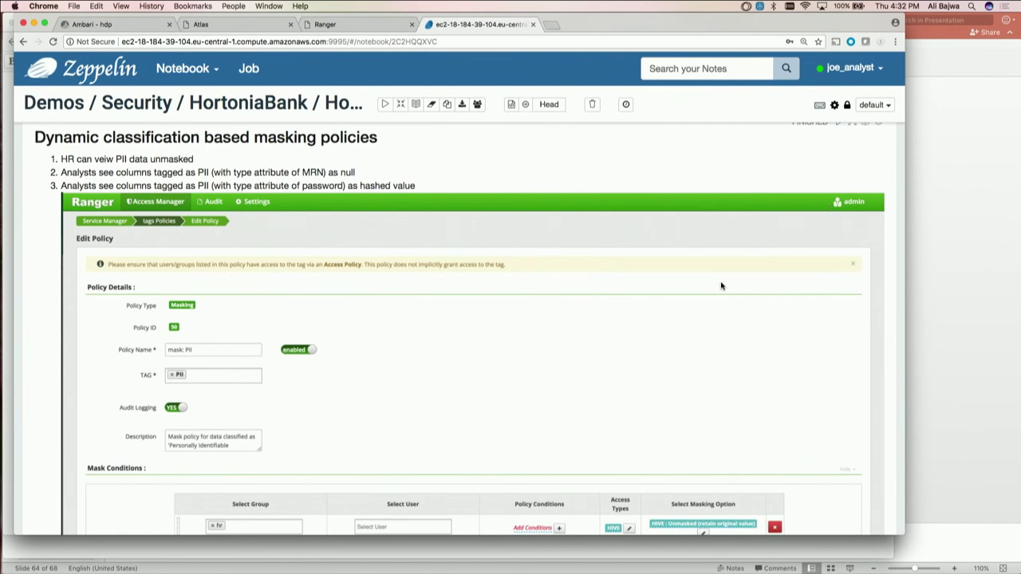
{"action": "scroll", "coordinate": [721, 285], "scroll_direction": "down", "scroll_amount": 3}
{"action": "scroll", "coordinate": [721, 285], "scroll_direction": "up", "scroll_amount": 2}
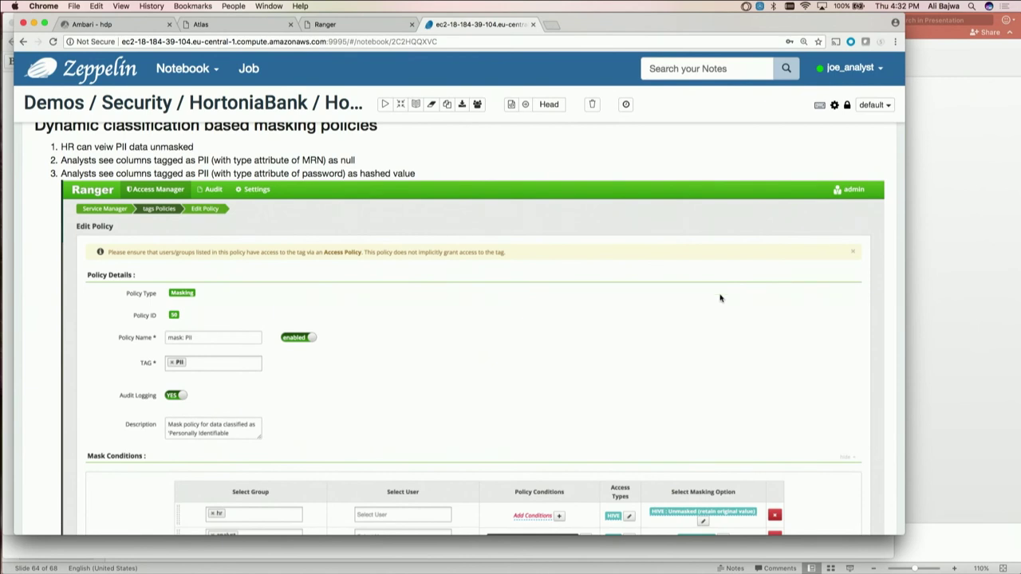
{"action": "scroll", "coordinate": [713, 326], "scroll_direction": "up", "scroll_amount": 1}
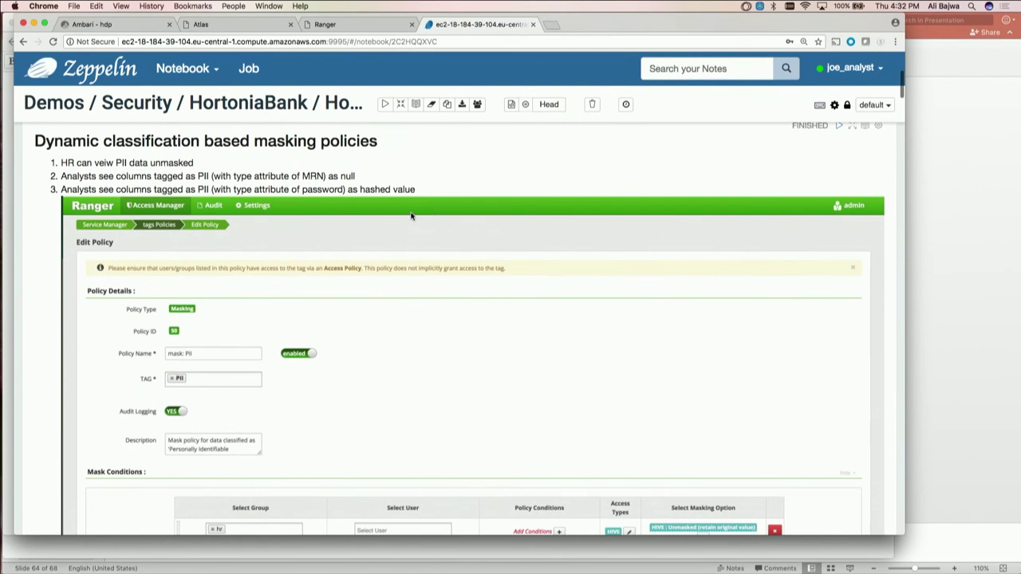
{"action": "scroll", "coordinate": [411, 216], "scroll_direction": "down", "scroll_amount": 2}
{"action": "scroll", "coordinate": [412, 216], "scroll_direction": "down", "scroll_amount": 3}
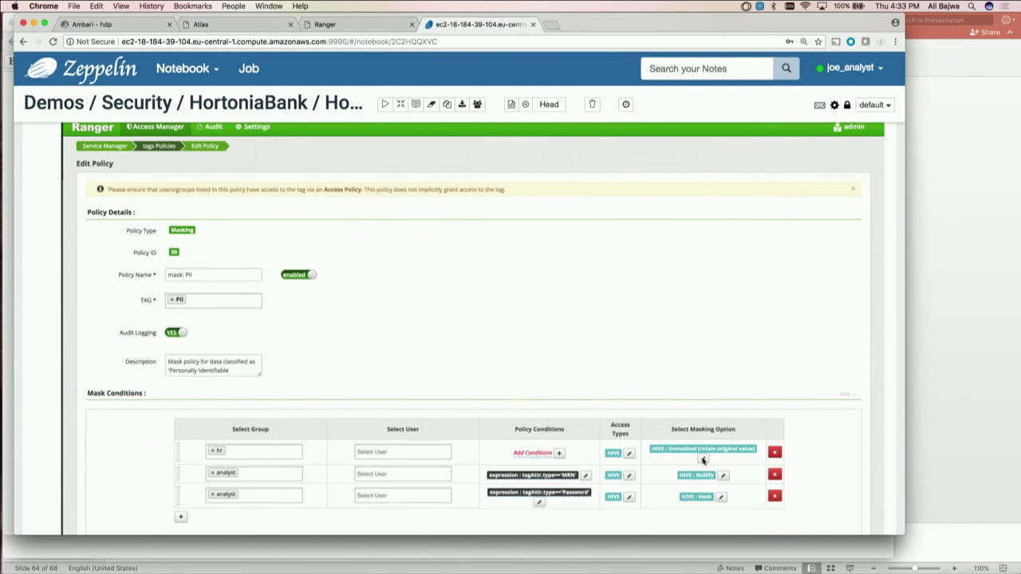
{"action": "scroll", "coordinate": [710, 494], "scroll_direction": "down", "scroll_amount": 3}
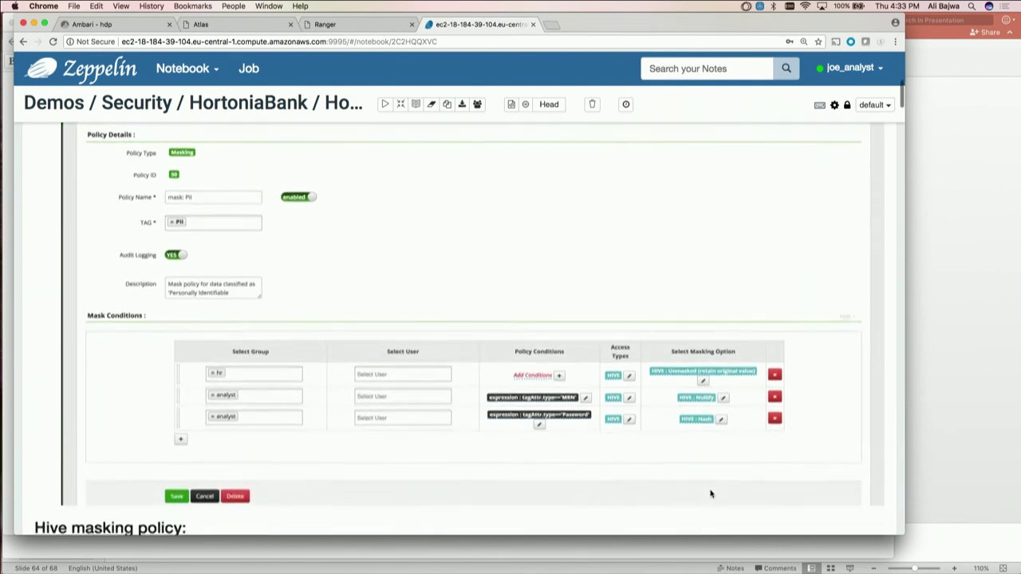
{"action": "left_click_drag", "start_coordinate": [904, 532], "coordinate": [927, 573]}
{"action": "scroll", "coordinate": [882, 501], "scroll_direction": "down", "scroll_amount": 10}
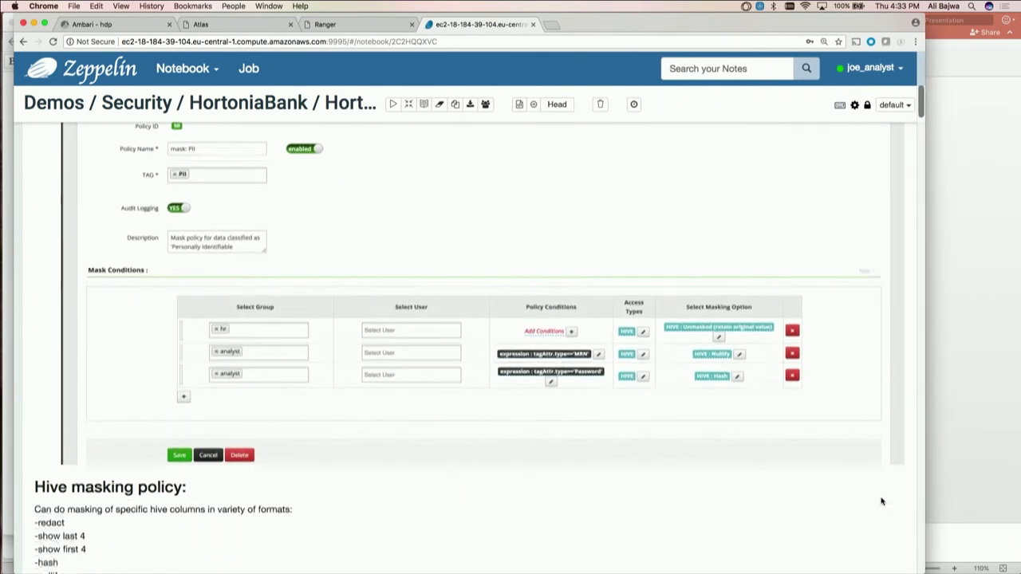
{"action": "scroll", "coordinate": [881, 501], "scroll_direction": "up", "scroll_amount": 1}
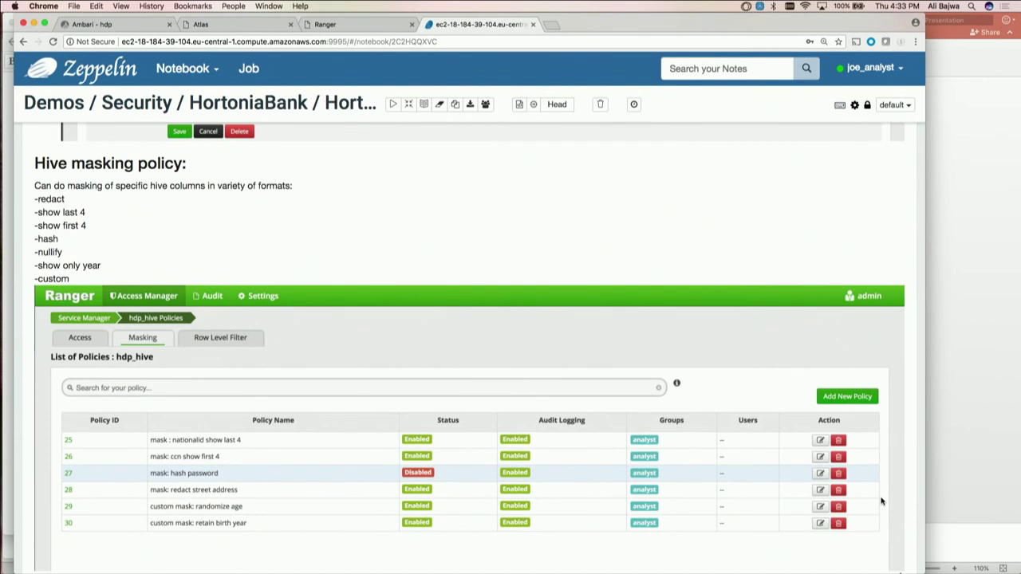
Scroll up to the PII mask conditions, then down past the six hdp_hive policies to the Atlas catalog objective
{"action": "scroll", "coordinate": [882, 501], "scroll_direction": "up", "scroll_amount": 8}
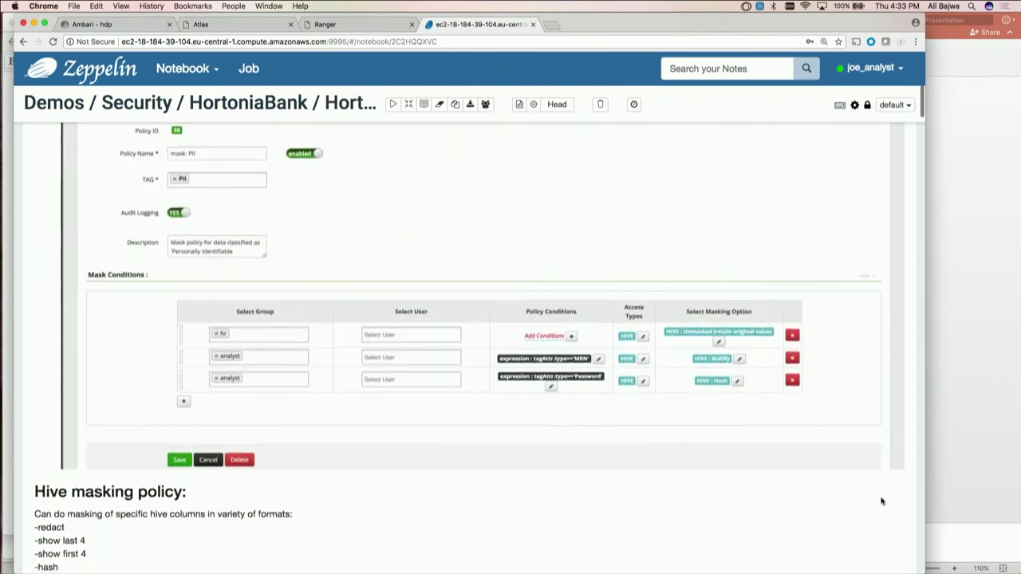
{"action": "scroll", "coordinate": [882, 501], "scroll_direction": "up", "scroll_amount": 1}
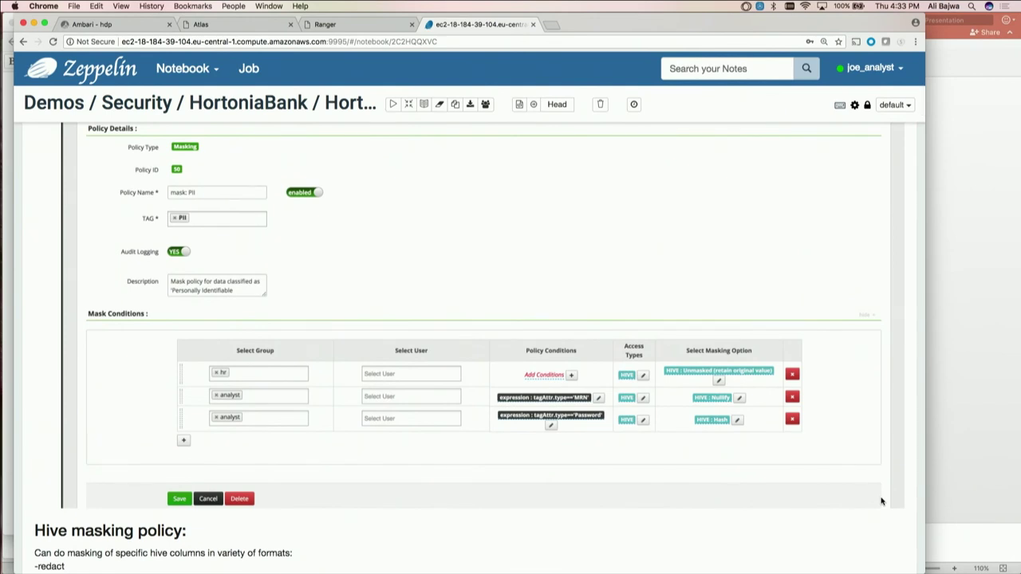
{"action": "scroll", "coordinate": [882, 501], "scroll_direction": "down", "scroll_amount": 6}
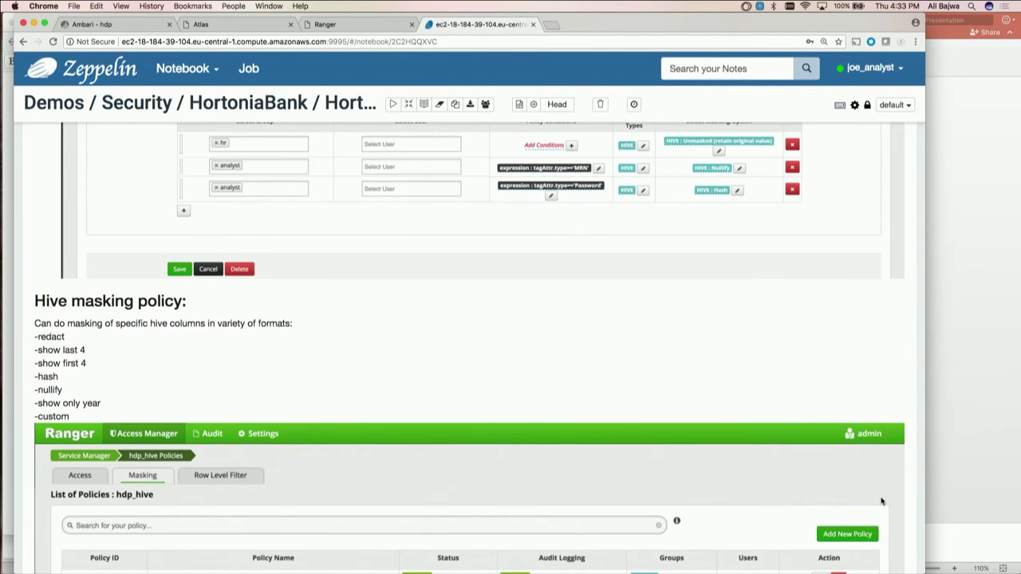
{"action": "scroll", "coordinate": [882, 501], "scroll_direction": "down", "scroll_amount": 2}
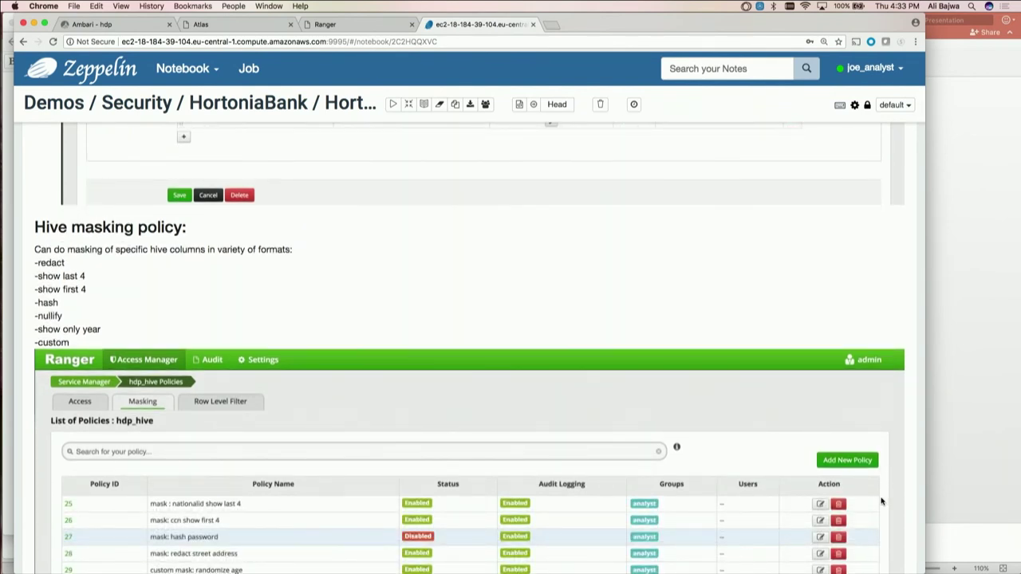
{"action": "scroll", "coordinate": [881, 501], "scroll_direction": "down", "scroll_amount": 2}
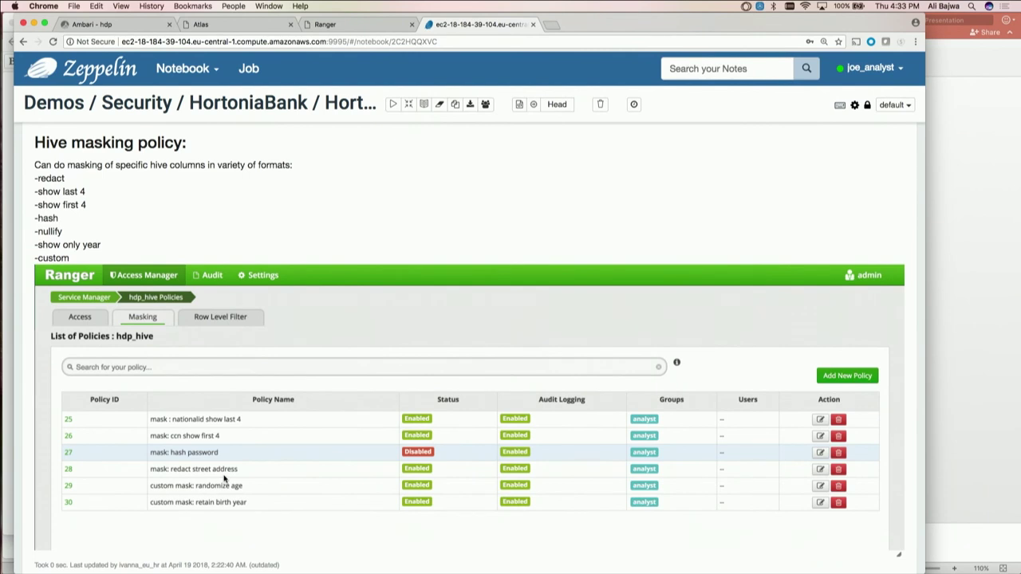
{"action": "scroll", "coordinate": [788, 486], "scroll_direction": "down", "scroll_amount": 5}
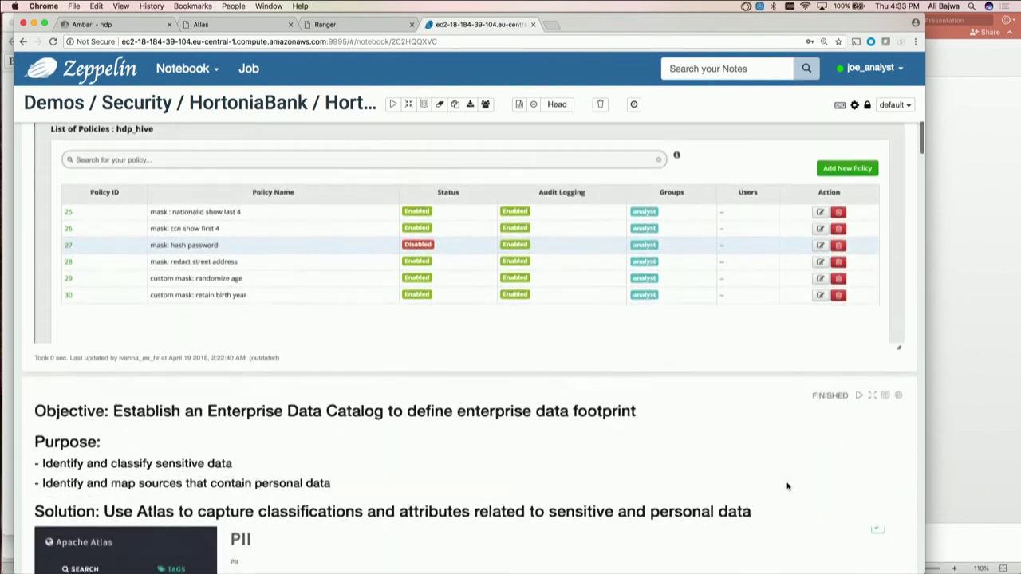
Scroll the notebook past the Atlas PII screenshot to the 'Sample queries analyst would run' paragraphs
{"action": "scroll", "coordinate": [787, 487], "scroll_direction": "down", "scroll_amount": 5}
{"action": "scroll", "coordinate": [788, 487], "scroll_direction": "down", "scroll_amount": 1}
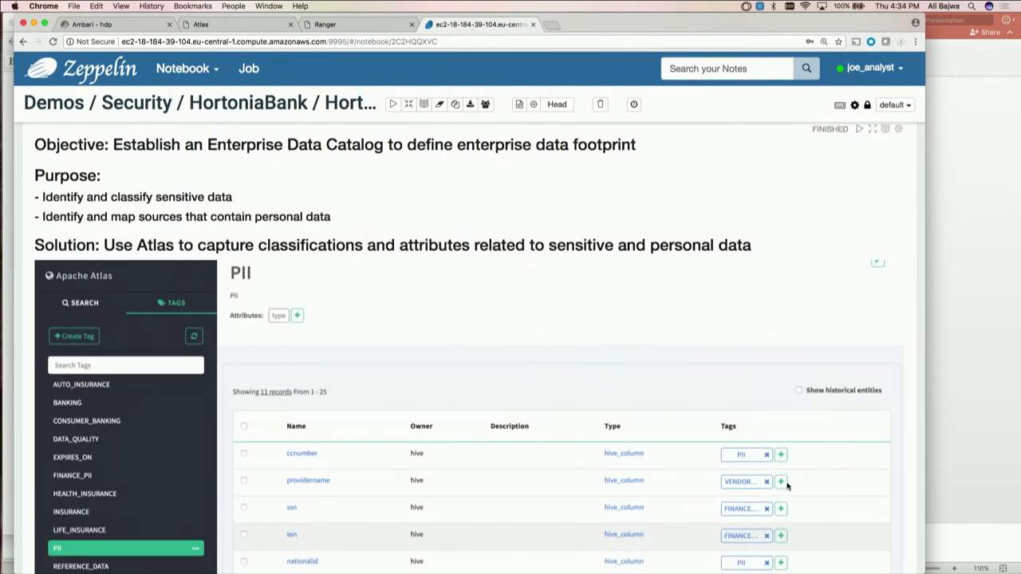
{"action": "scroll", "coordinate": [788, 486], "scroll_direction": "down", "scroll_amount": 1}
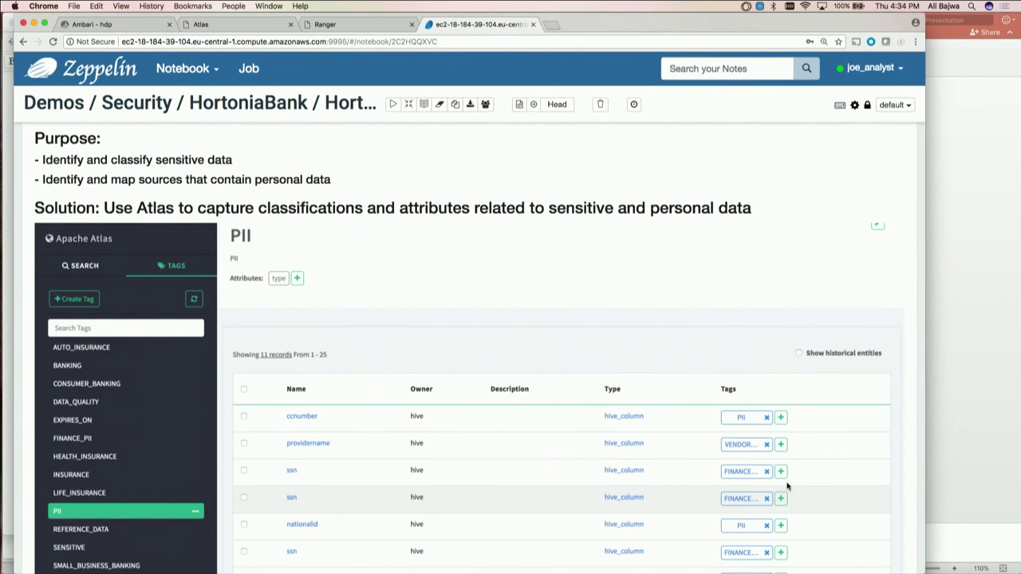
{"action": "scroll", "coordinate": [787, 485], "scroll_direction": "down", "scroll_amount": 5}
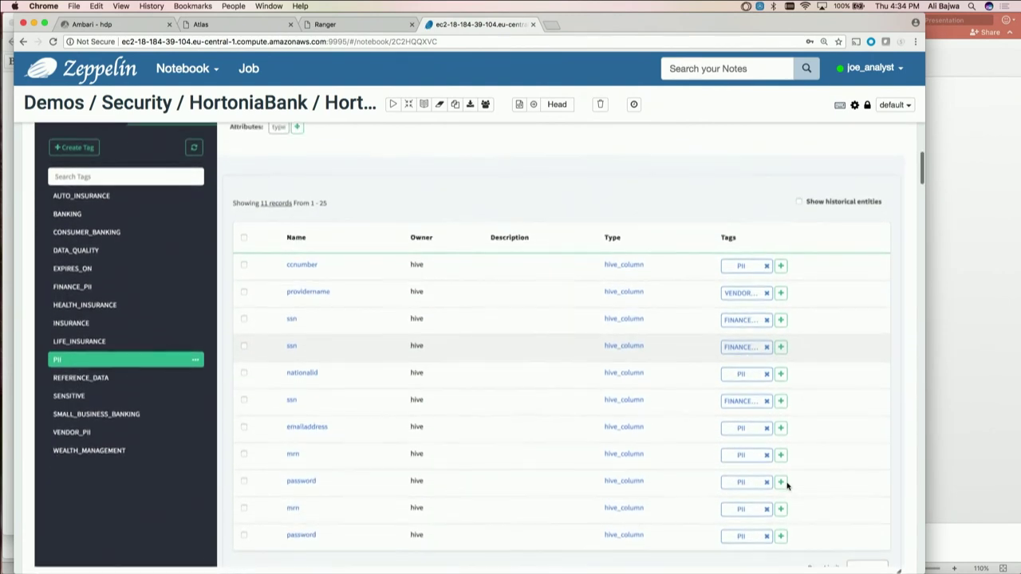
{"action": "scroll", "coordinate": [787, 485], "scroll_direction": "up", "scroll_amount": 1}
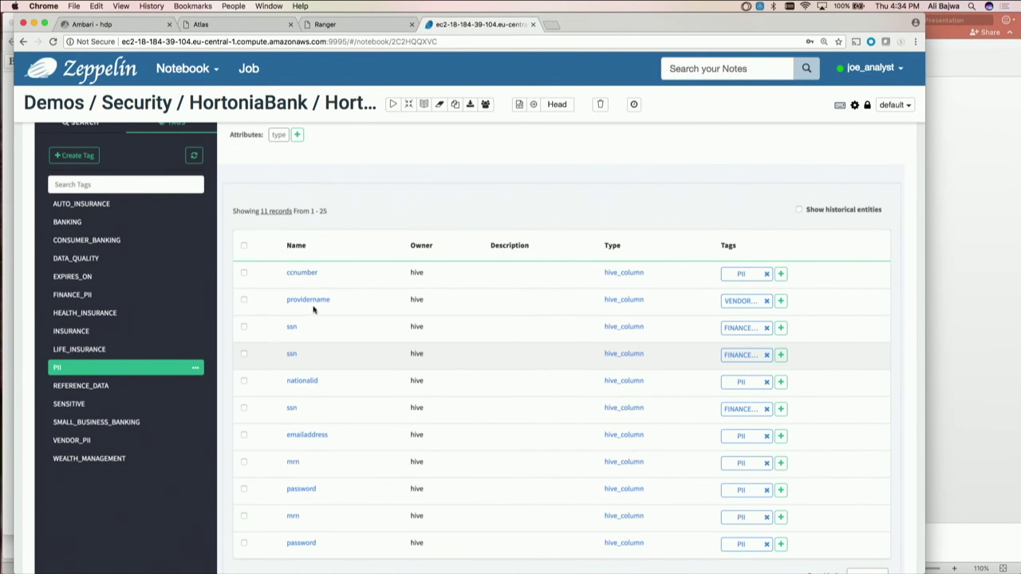
{"action": "scroll", "coordinate": [320, 343], "scroll_direction": "down", "scroll_amount": 2}
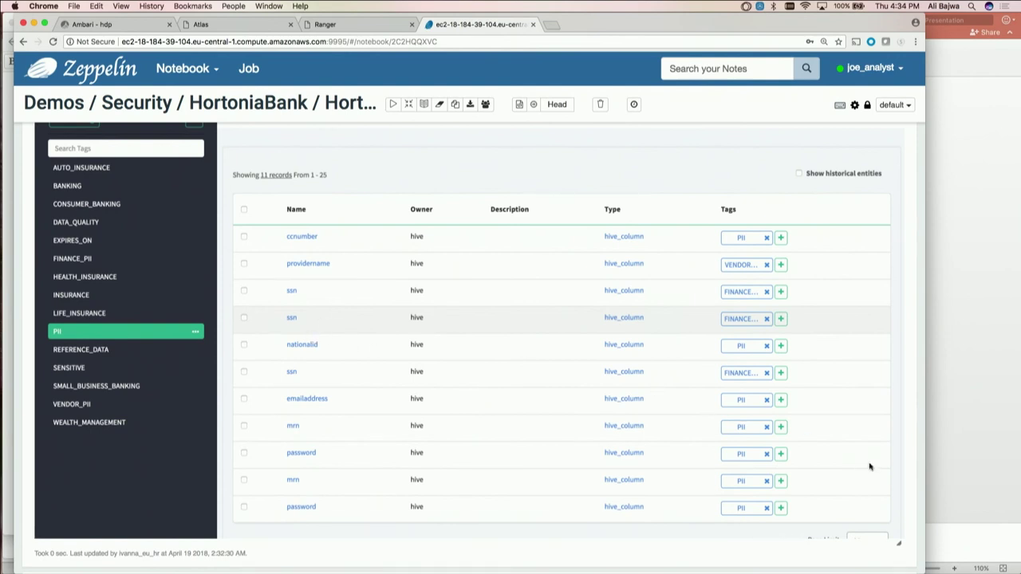
{"action": "scroll", "coordinate": [891, 481], "scroll_direction": "down", "scroll_amount": 5}
{"action": "scroll", "coordinate": [891, 481], "scroll_direction": "down", "scroll_amount": 5}
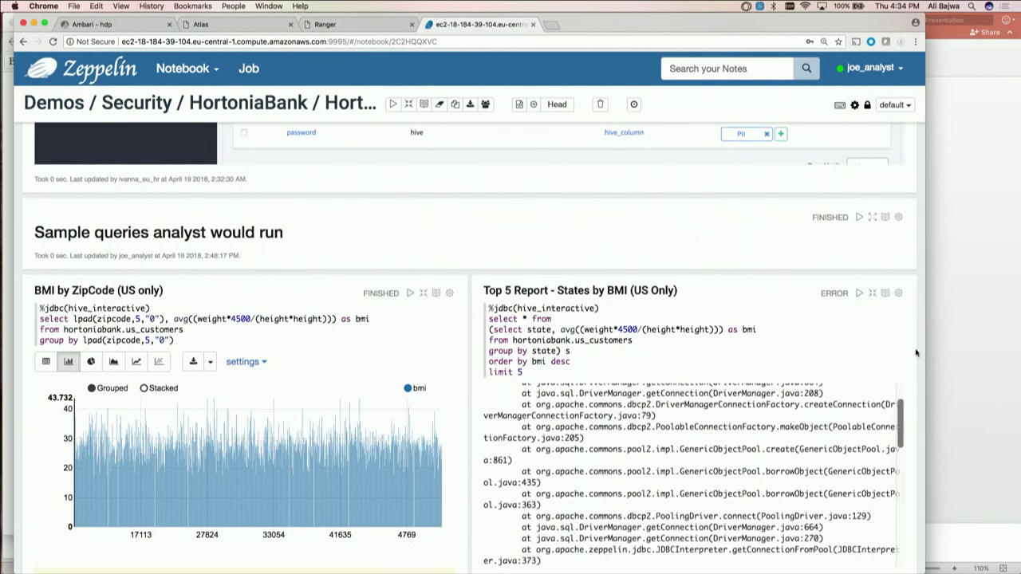
Toggle the BMI by ZipCode results to table and back to bar chart, then re-run the query
{"action": "scroll", "coordinate": [920, 333], "scroll_direction": "down", "scroll_amount": 2}
{"action": "scroll", "coordinate": [920, 334], "scroll_direction": "down", "scroll_amount": 1}
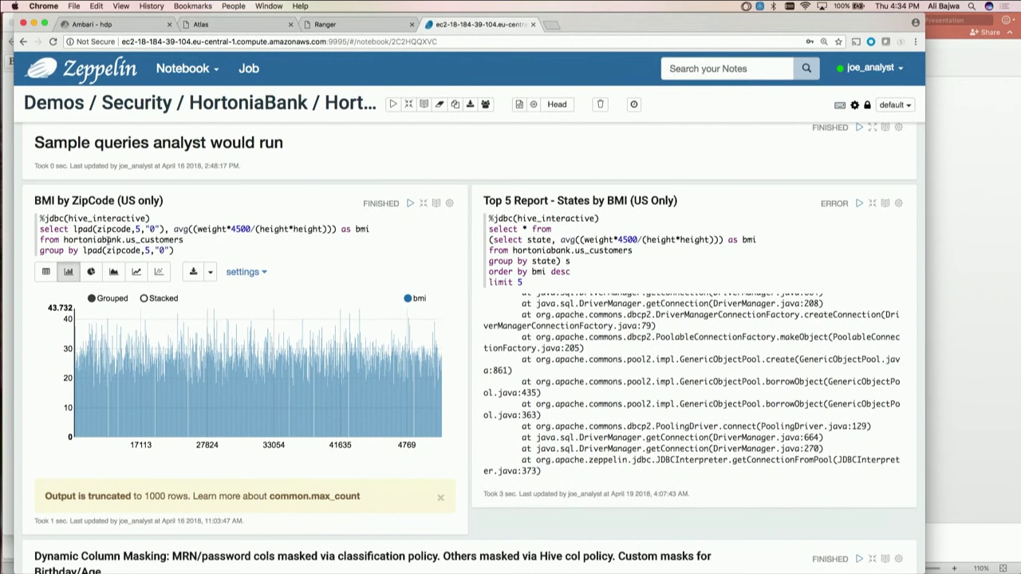
{"action": "left_click", "coordinate": [49, 272]}
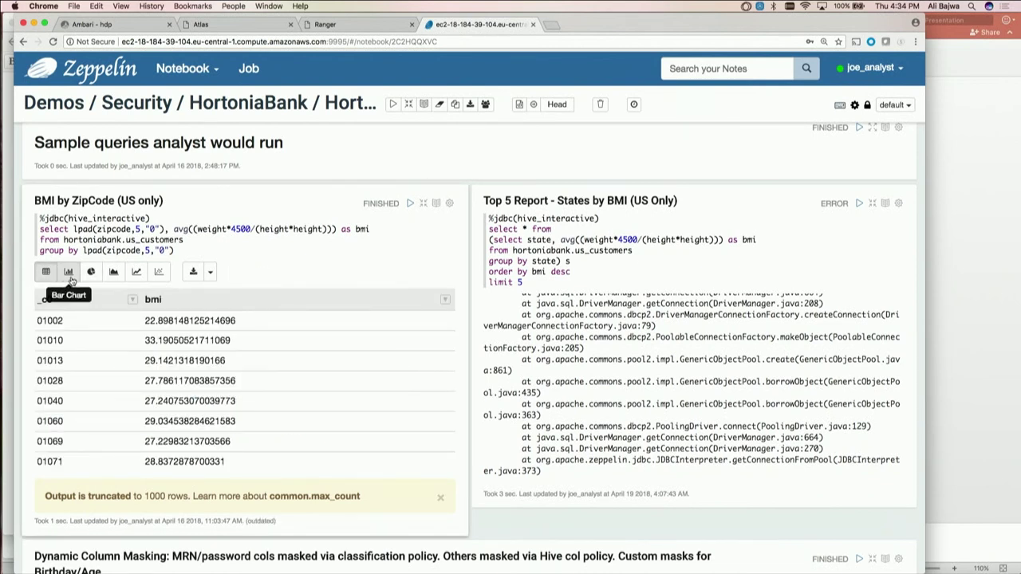
{"action": "left_click", "coordinate": [68, 274]}
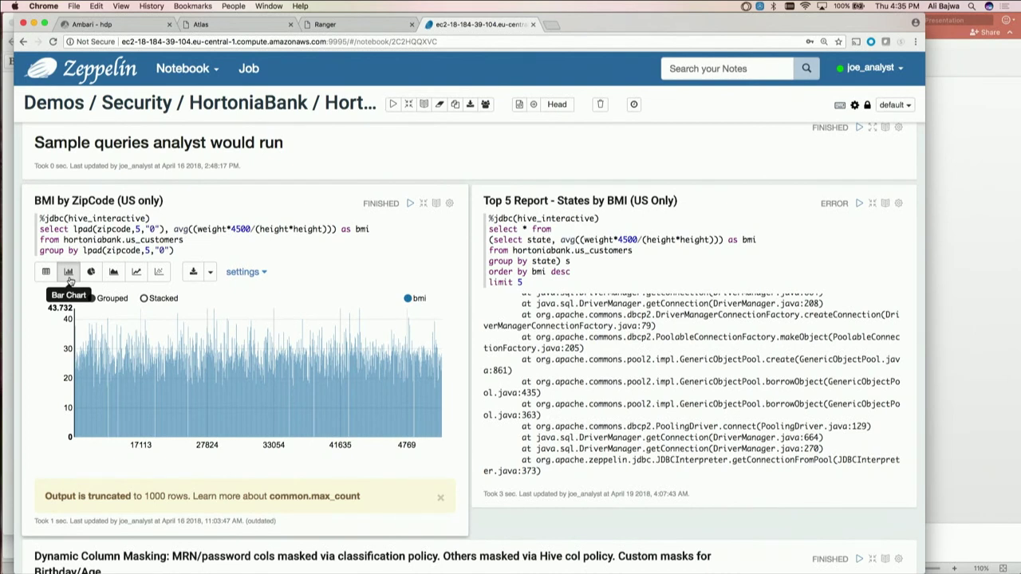
{"action": "scroll", "coordinate": [70, 281], "scroll_direction": "down", "scroll_amount": 1}
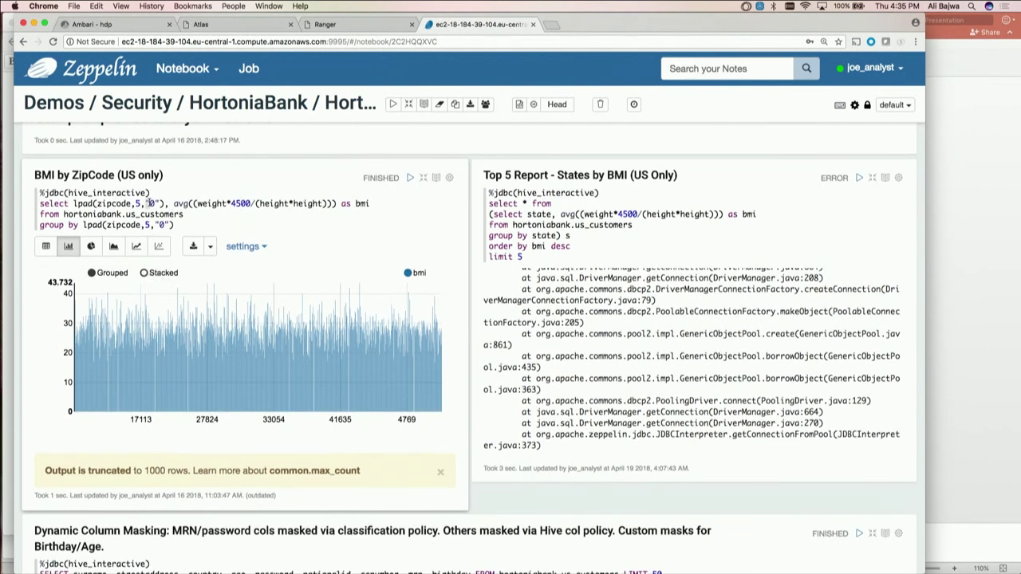
{"action": "left_click", "coordinate": [409, 179]}
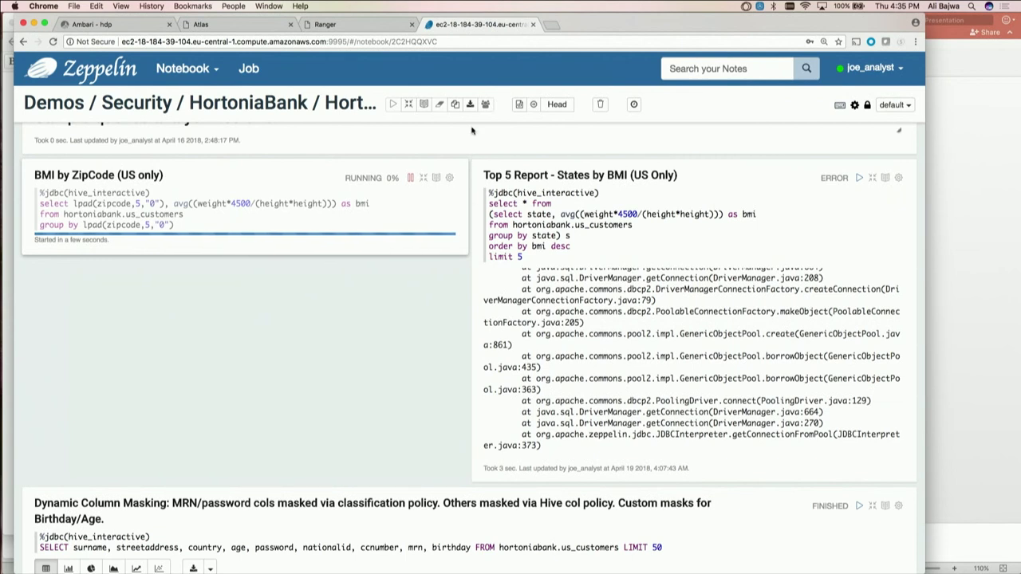
Open Ranger's Audit > Access log after checking on the running notebook query
{"action": "left_click", "coordinate": [382, 31]}
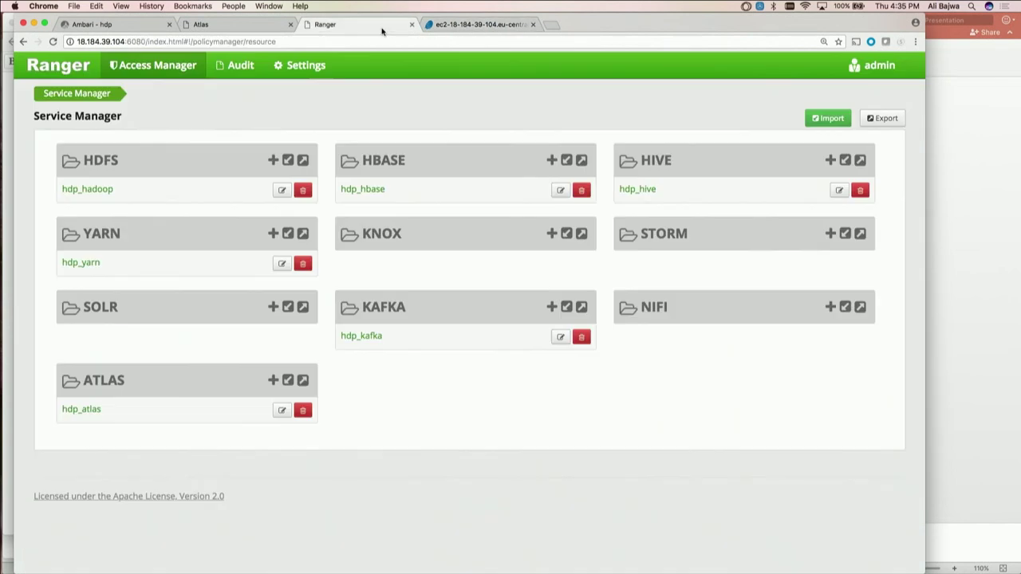
{"action": "left_click", "coordinate": [477, 24]}
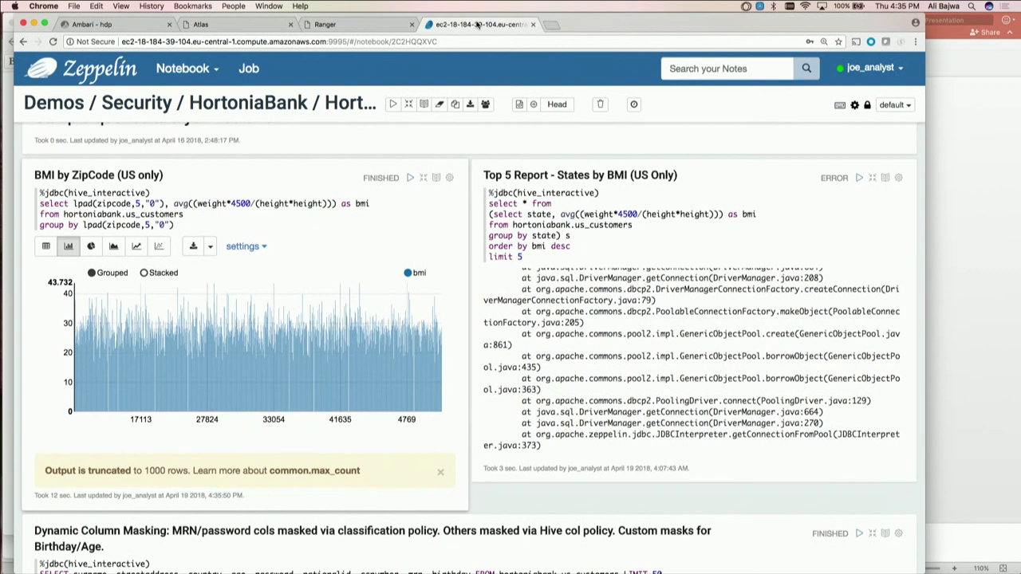
{"action": "left_click", "coordinate": [383, 23]}
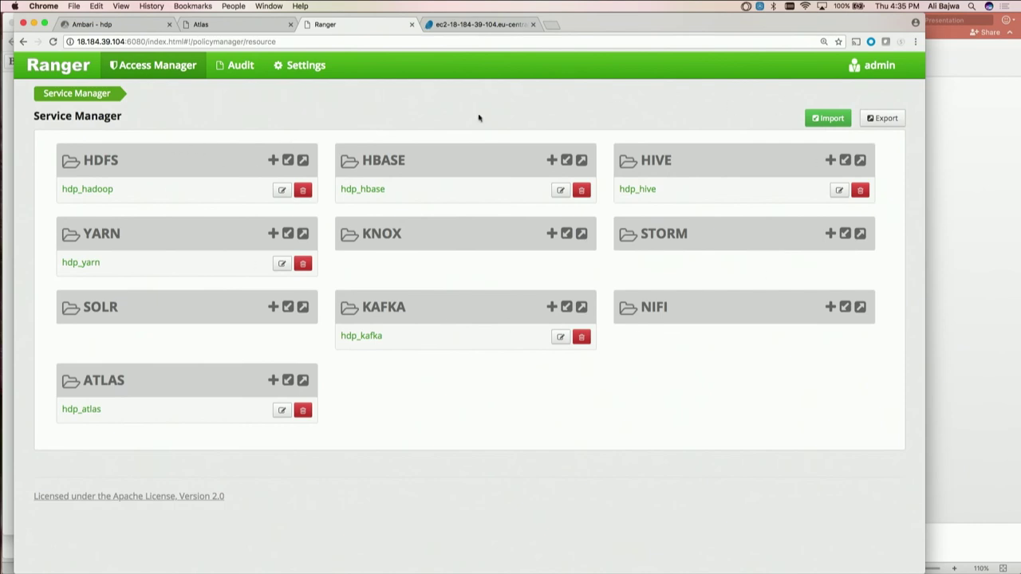
{"action": "left_click", "coordinate": [243, 70]}
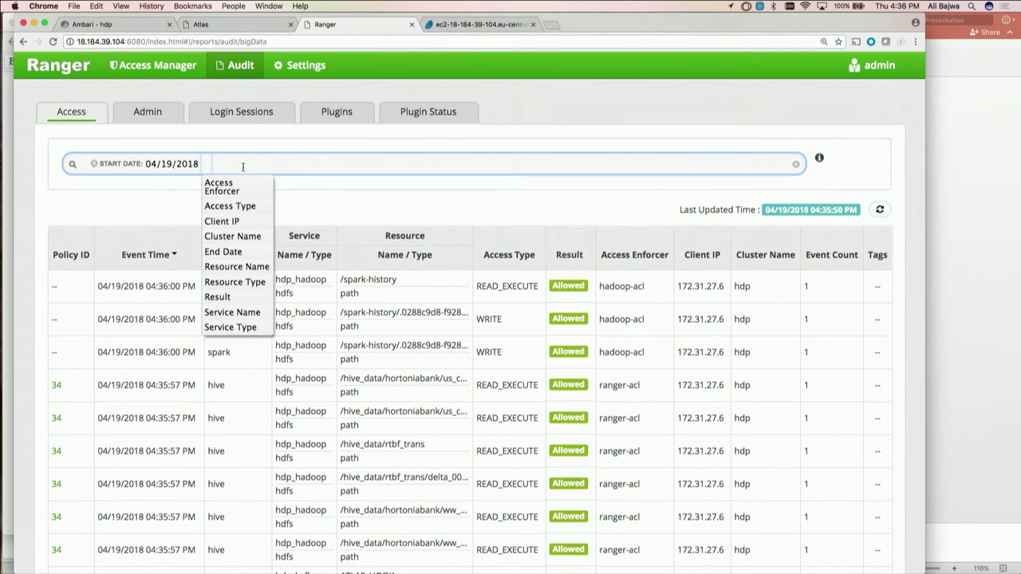
Filter the access audits to Service Type HIVE
{"action": "type", "text": "service"}
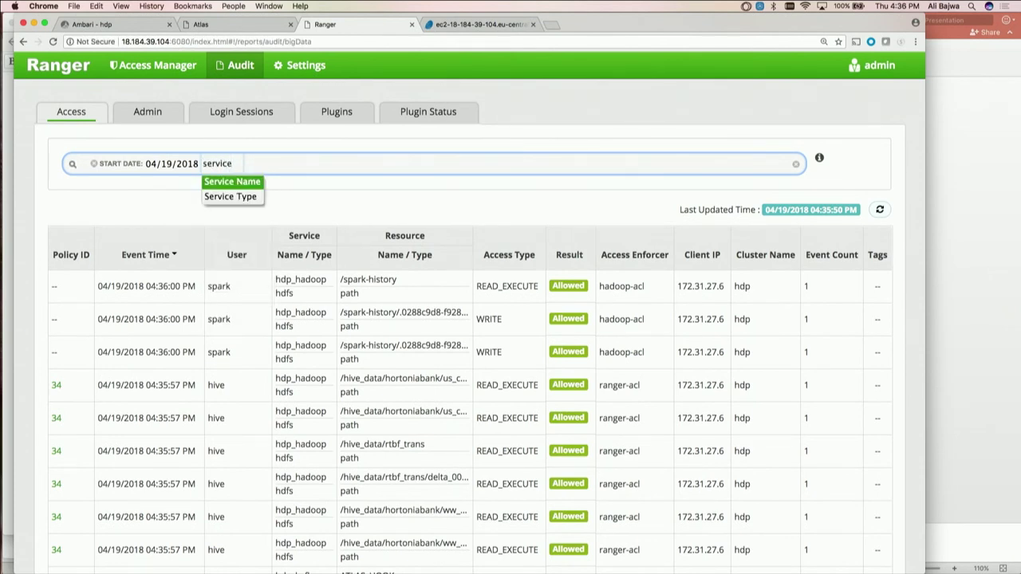
{"action": "key", "text": "Down"}
{"action": "key", "text": "Return"}
{"action": "type", "text": "hive"}
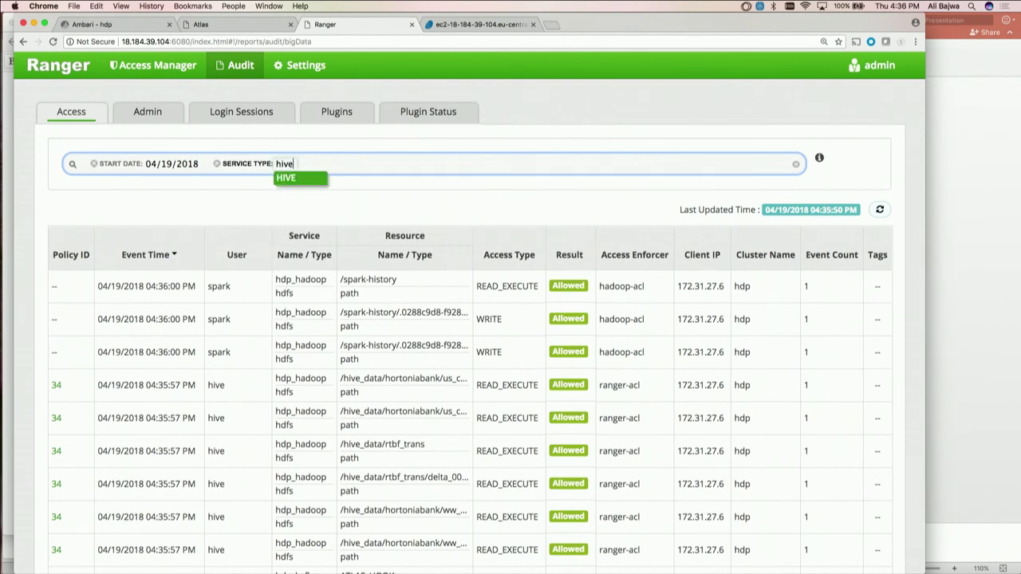
{"action": "key", "text": "Return"}
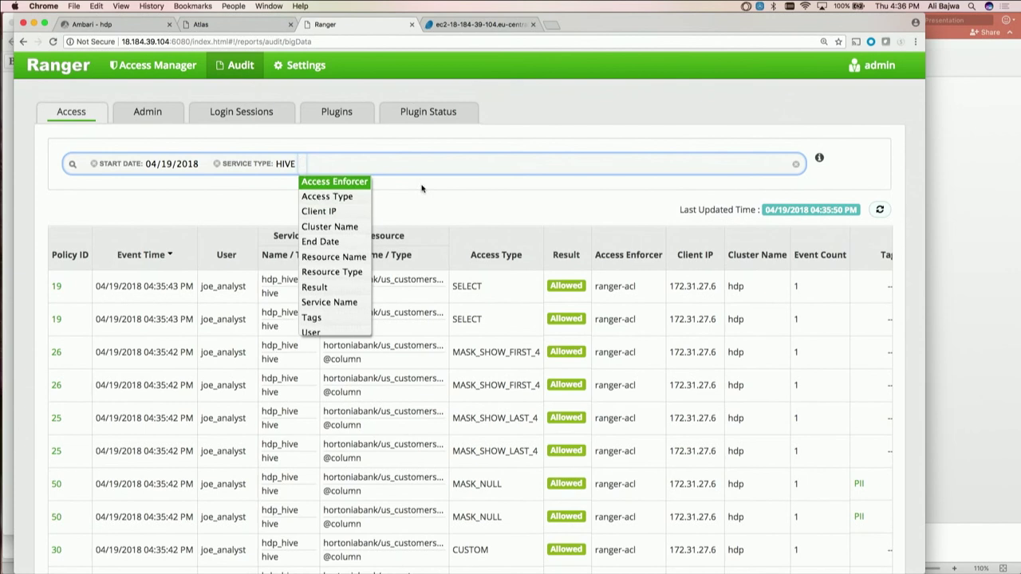
{"action": "left_click", "coordinate": [438, 205]}
Add a User filter for joe_analyst to the audit search
{"action": "left_click", "coordinate": [382, 165]}
{"action": "type", "text": "user"}
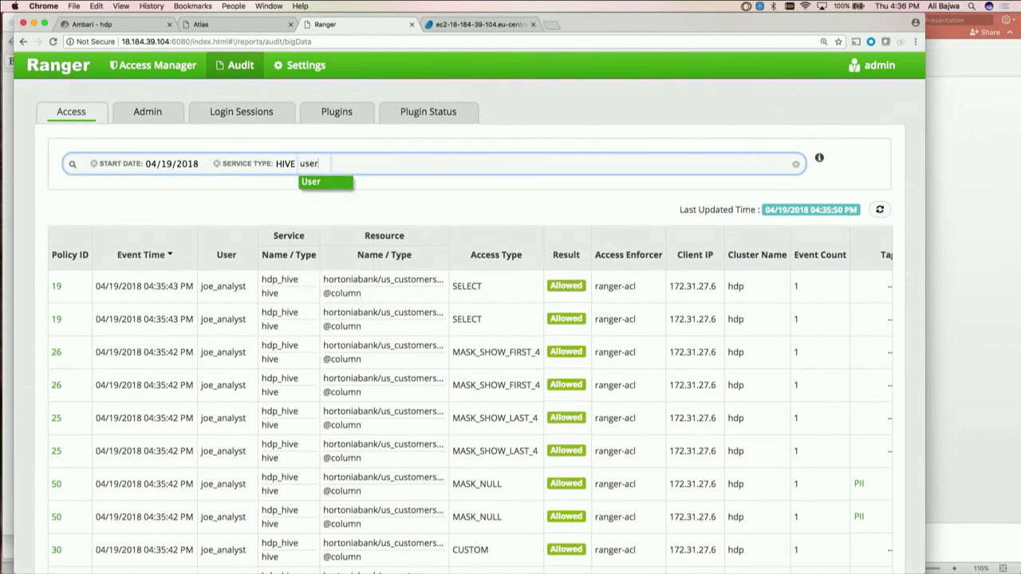
{"action": "key", "text": "Return"}
{"action": "type", "text": "joe"}
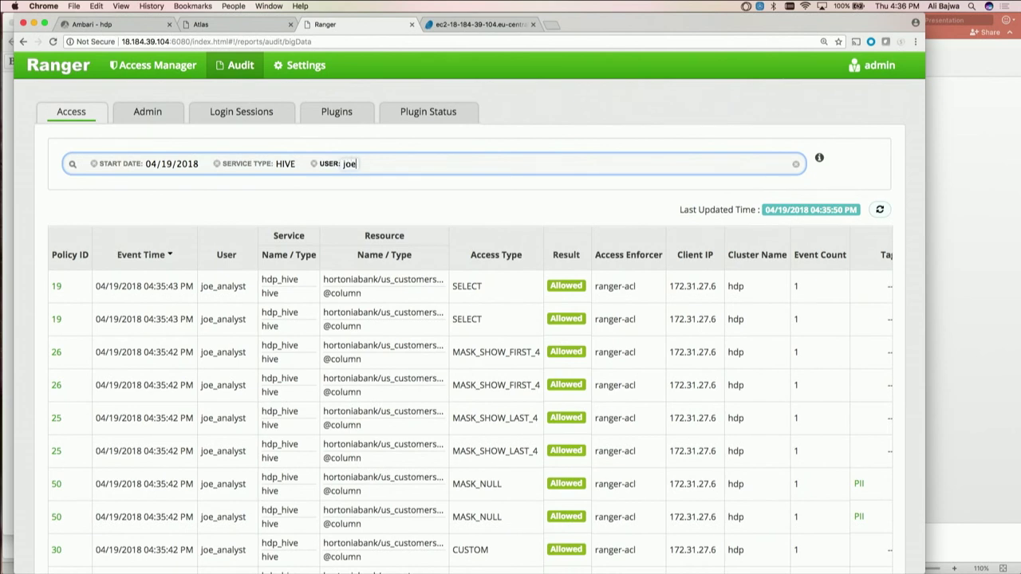
{"action": "type", "text": "_analyst"}
{"action": "key", "text": "Return"}
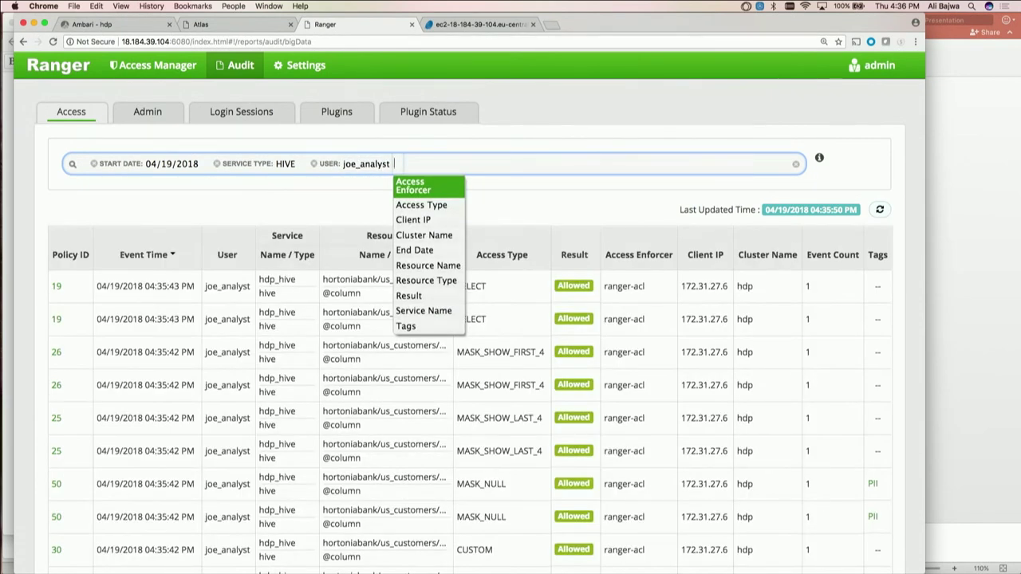
{"action": "left_click", "coordinate": [669, 192]}
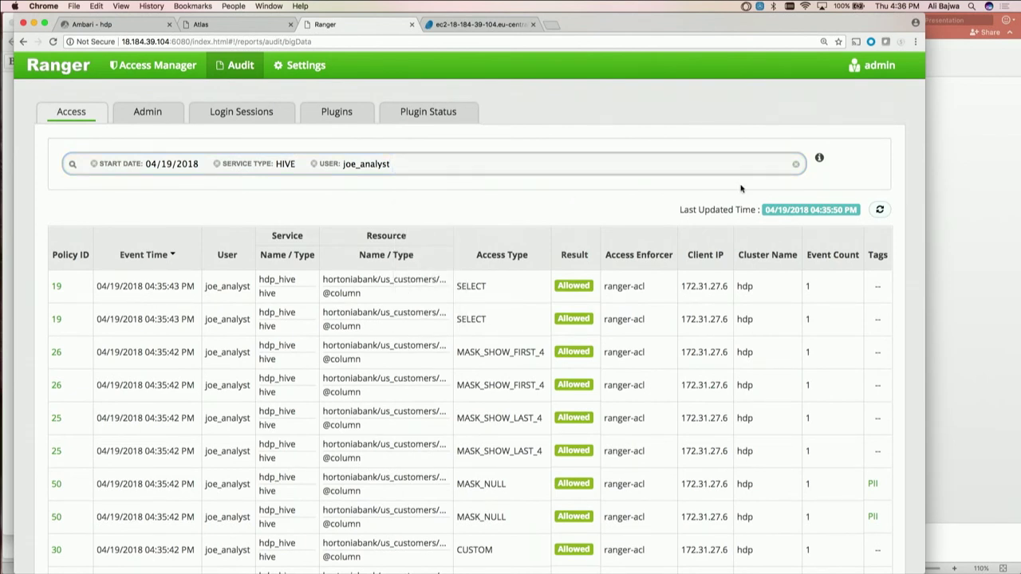
{"action": "key", "text": "ctrl+Tab"}
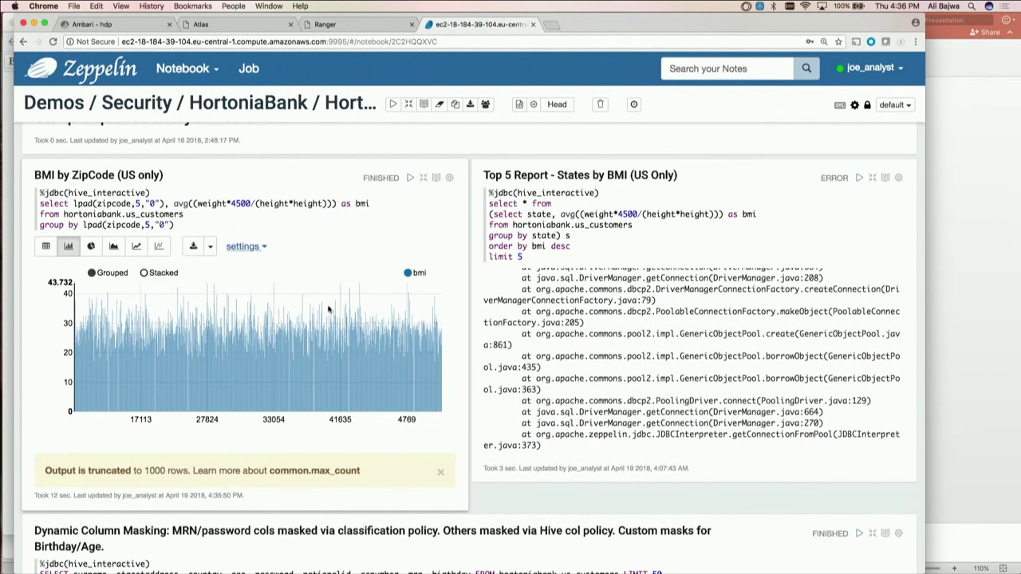
Refresh the Ranger Hive audit results for joe_analyst
{"action": "key", "text": "ctrl+shift+Tab"}
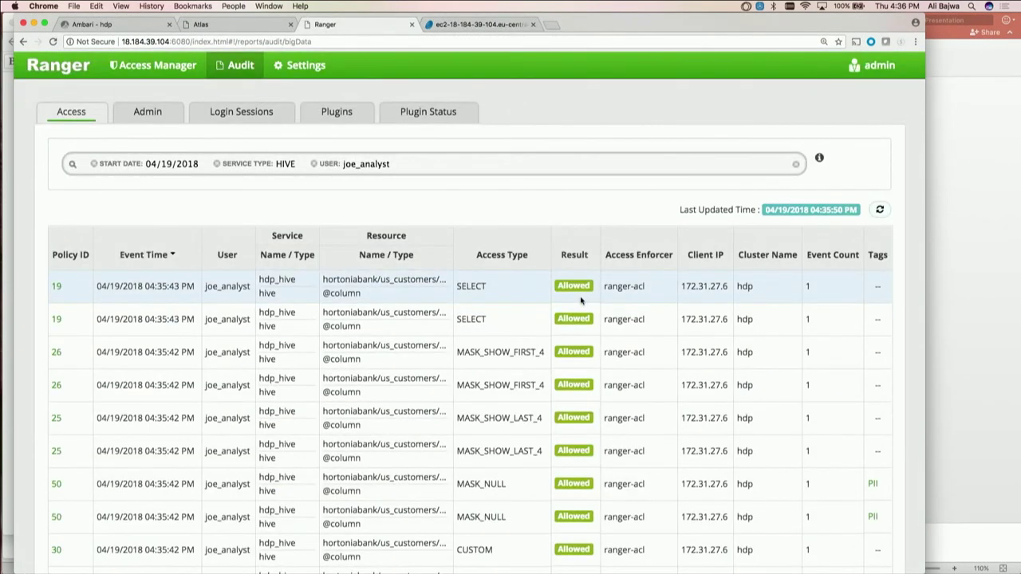
{"action": "scroll", "coordinate": [592, 303], "scroll_direction": "down", "scroll_amount": 1}
{"action": "left_click", "coordinate": [880, 201]}
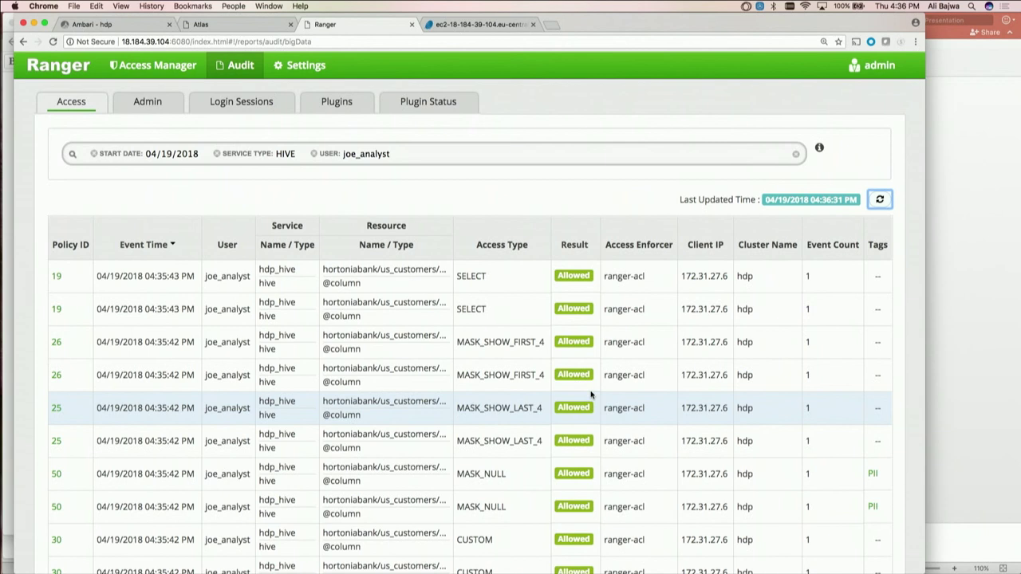
{"action": "key", "text": "ctrl+Tab"}
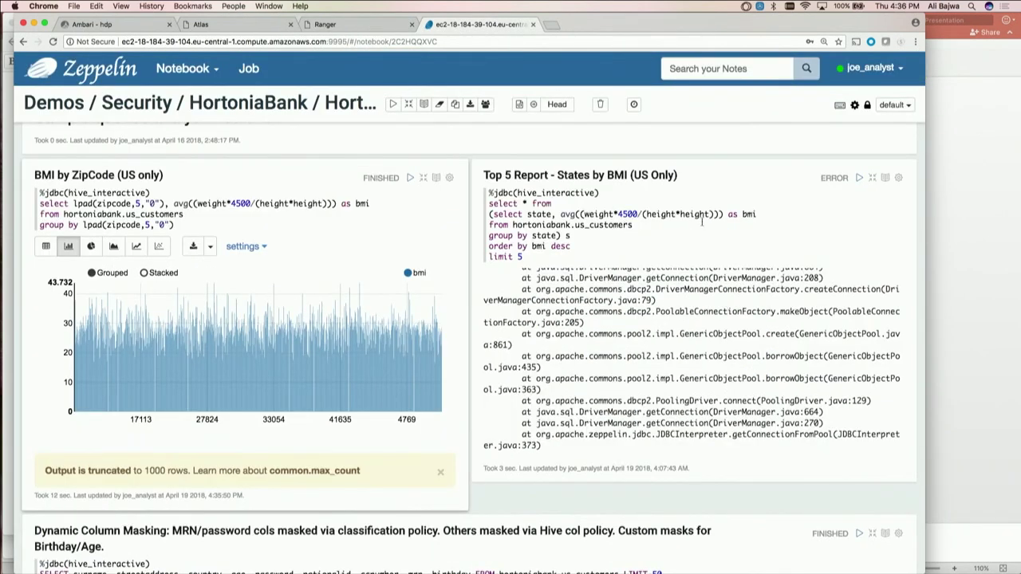
Re-run the Top 5 States report query, which now ranks SD, RI, IA, MP, AK
{"action": "left_click", "coordinate": [654, 215]}
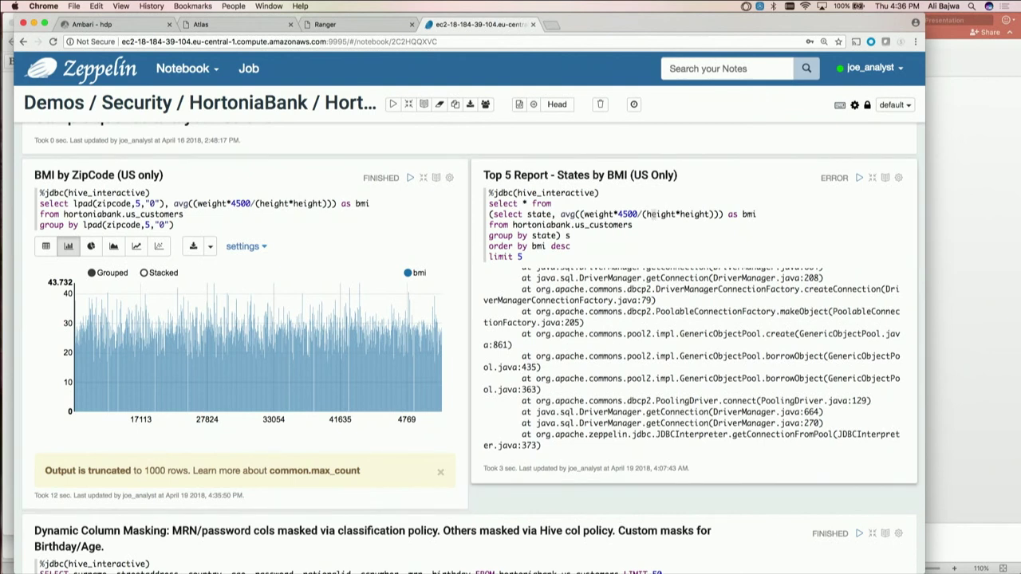
{"action": "left_click", "coordinate": [860, 177]}
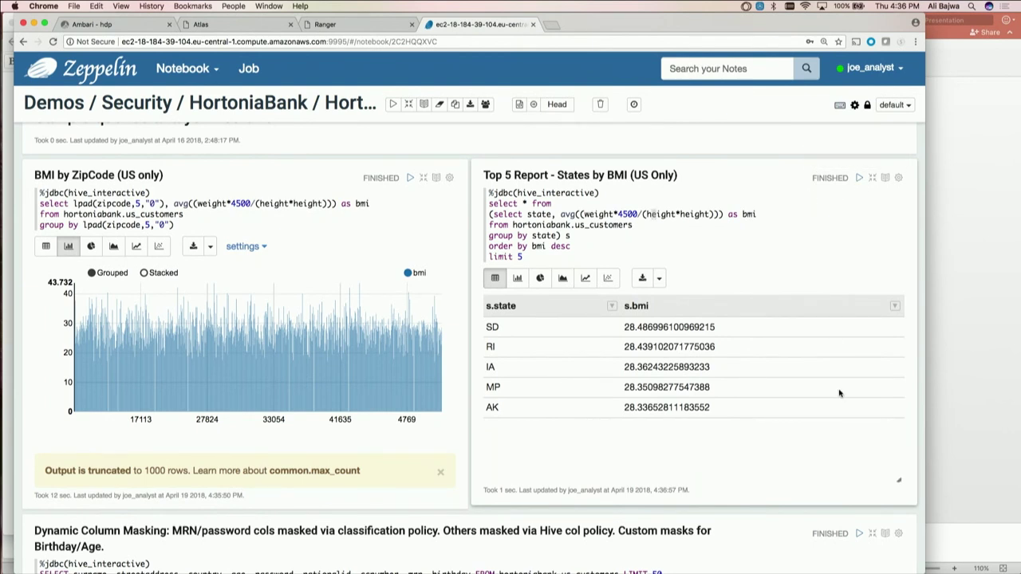
{"action": "scroll", "coordinate": [839, 392], "scroll_direction": "down", "scroll_amount": 3}
{"action": "scroll", "coordinate": [844, 443], "scroll_direction": "down", "scroll_amount": 3}
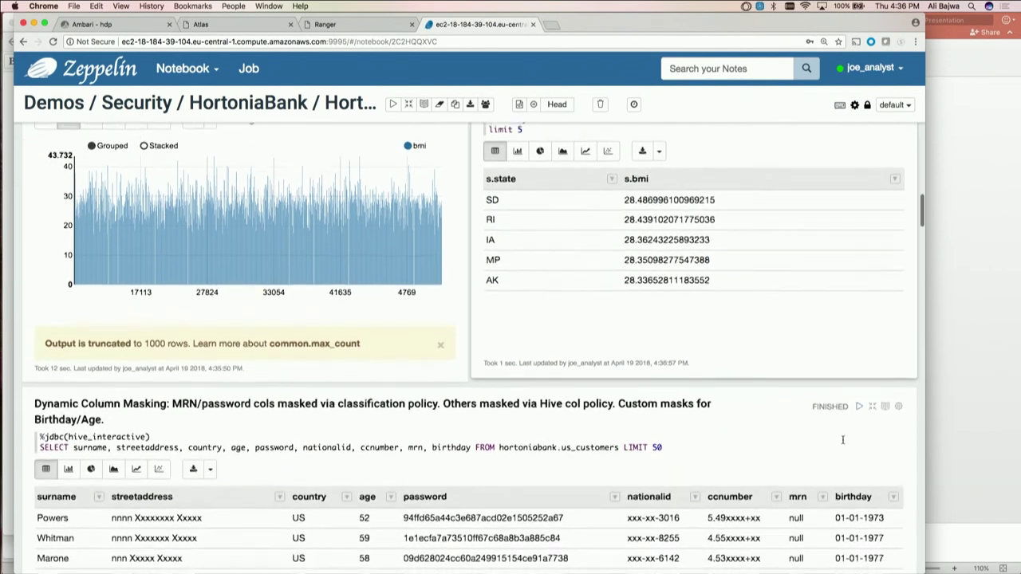
{"action": "key", "text": "ctrl+shift+Tab"}
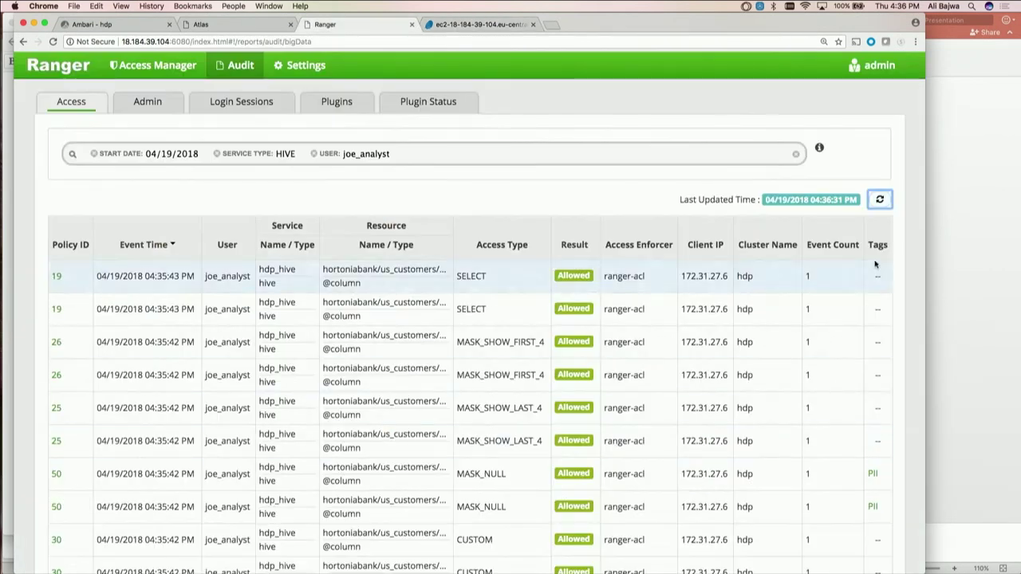
Refresh the Ranger audit and widen the browser window showing the Zeppelin notebook
{"action": "left_click", "coordinate": [881, 204]}
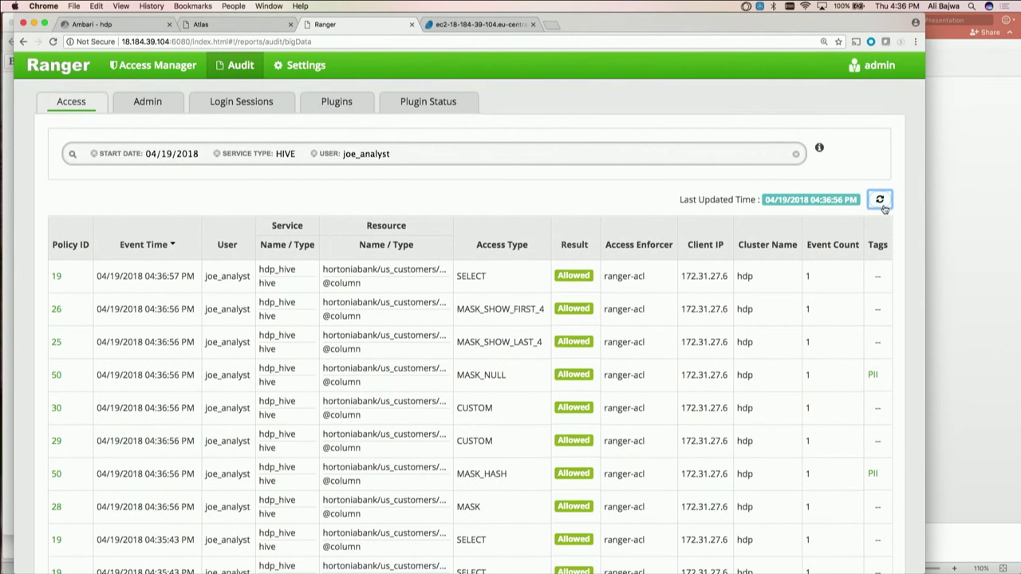
{"action": "key", "text": "ctrl+Tab"}
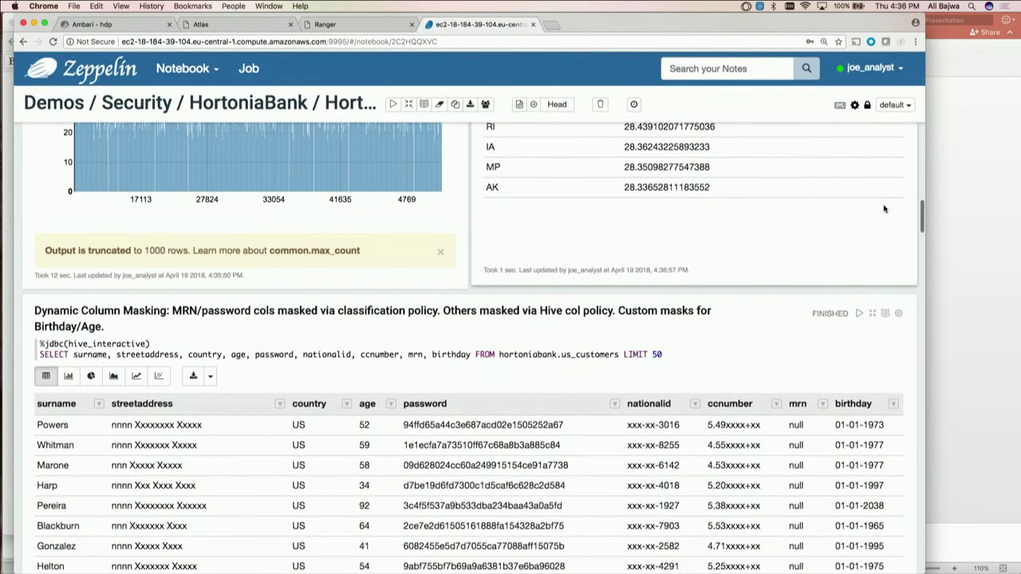
{"action": "scroll", "coordinate": [872, 296], "scroll_direction": "down", "scroll_amount": 2}
{"action": "scroll", "coordinate": [872, 297], "scroll_direction": "down", "scroll_amount": 3}
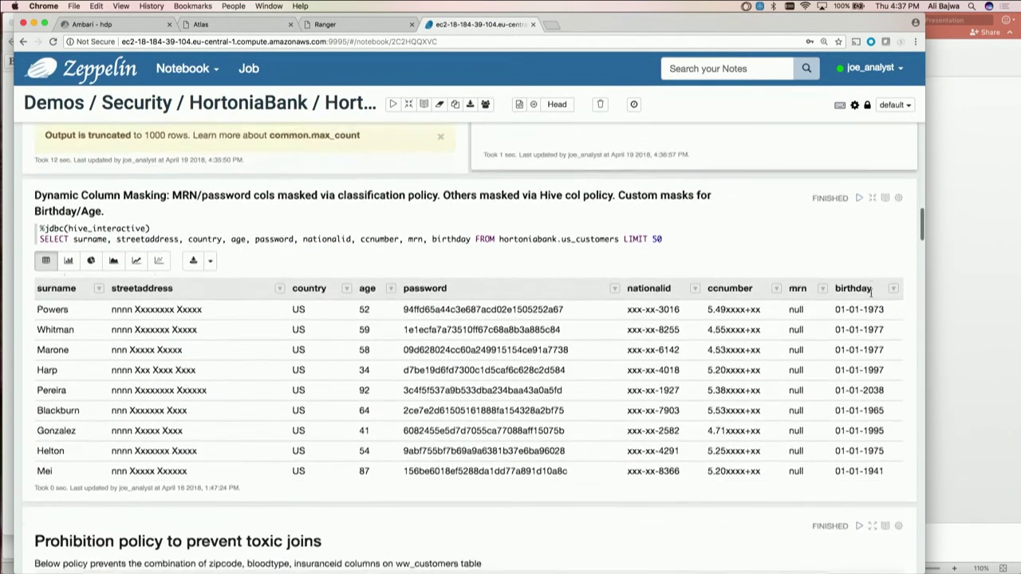
{"action": "scroll", "coordinate": [871, 292], "scroll_direction": "up", "scroll_amount": 1}
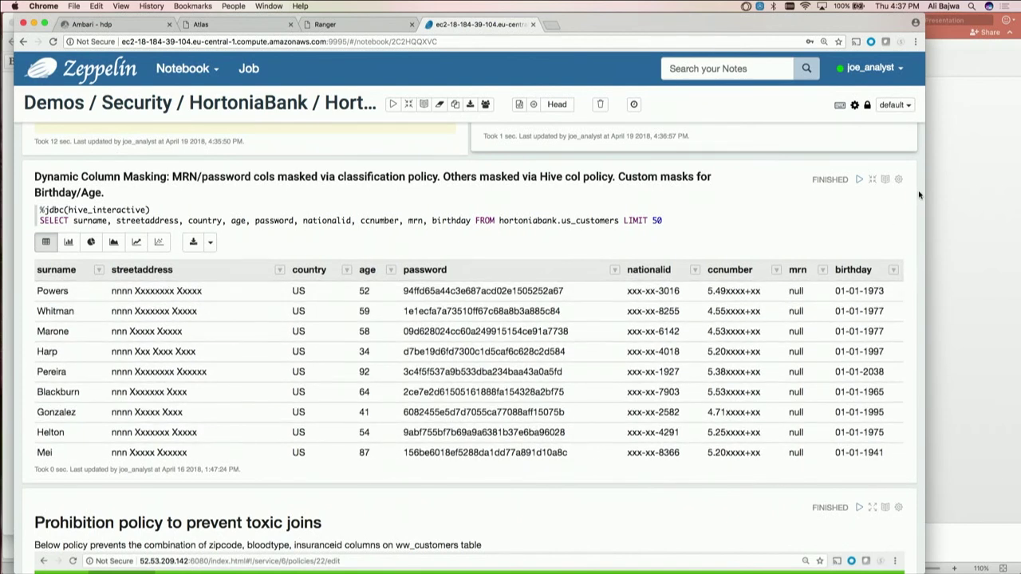
{"action": "scroll", "coordinate": [920, 195], "scroll_direction": "up", "scroll_amount": 4}
{"action": "left_click_drag", "start_coordinate": [925, 196], "coordinate": [1013, 198]}
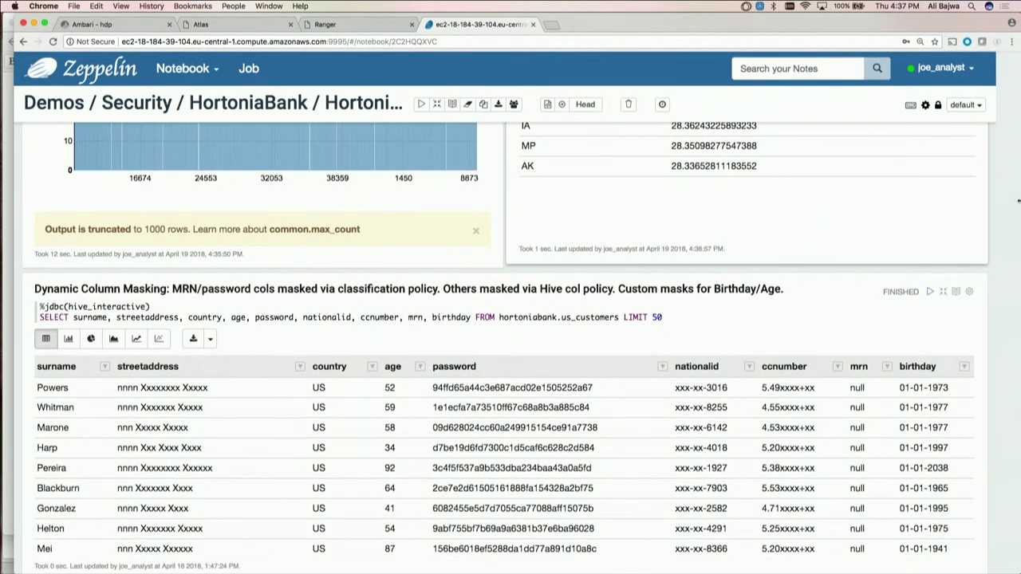
Re-run the Dynamic Column Masking query on us_customers for fresh masked results
{"action": "scroll", "coordinate": [990, 182], "scroll_direction": "up", "scroll_amount": 3}
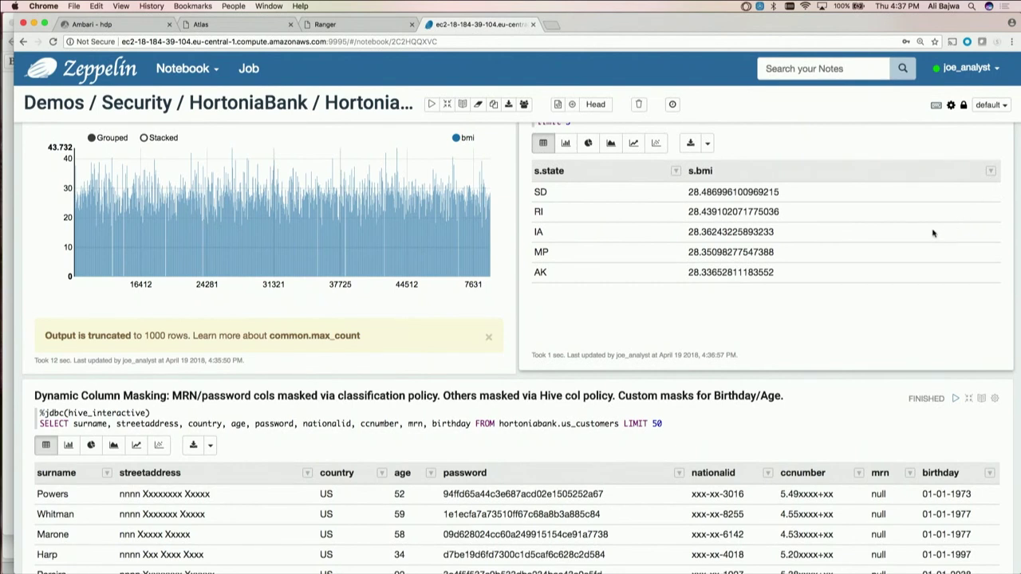
{"action": "scroll", "coordinate": [935, 342], "scroll_direction": "down", "scroll_amount": 2}
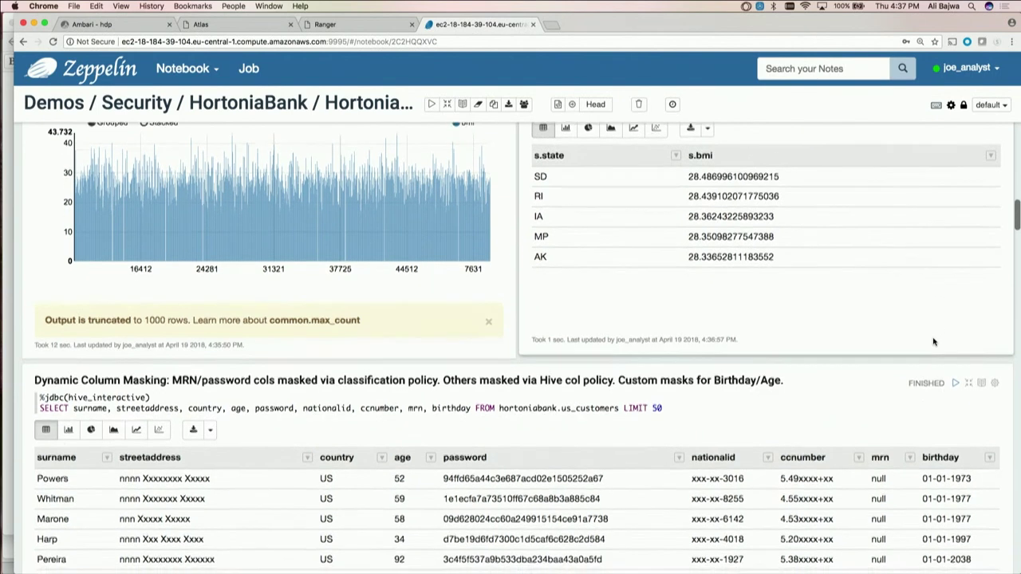
{"action": "scroll", "coordinate": [921, 361], "scroll_direction": "down", "scroll_amount": 1}
{"action": "scroll", "coordinate": [925, 362], "scroll_direction": "down", "scroll_amount": 1}
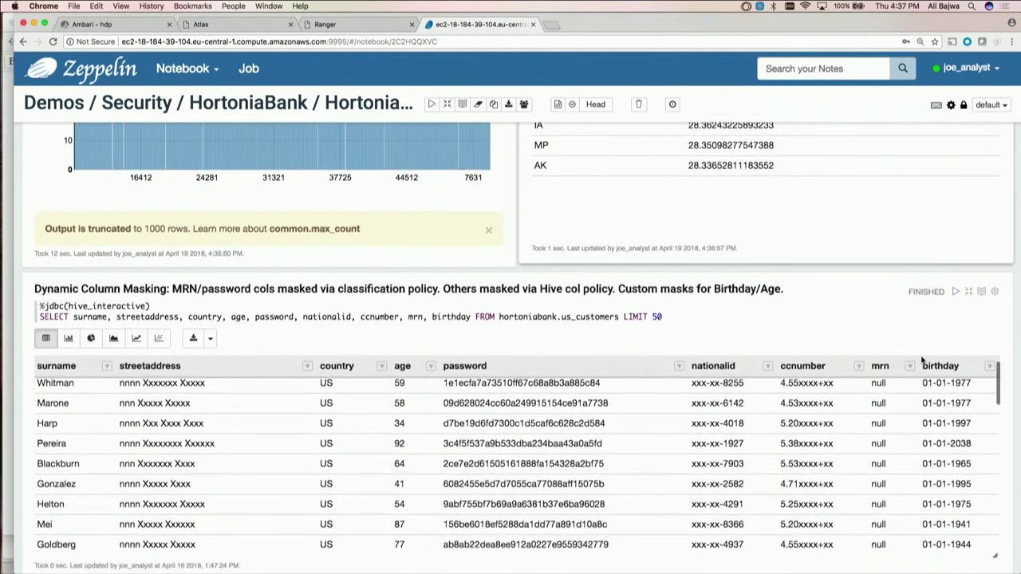
{"action": "scroll", "coordinate": [1007, 393], "scroll_direction": "down", "scroll_amount": 1}
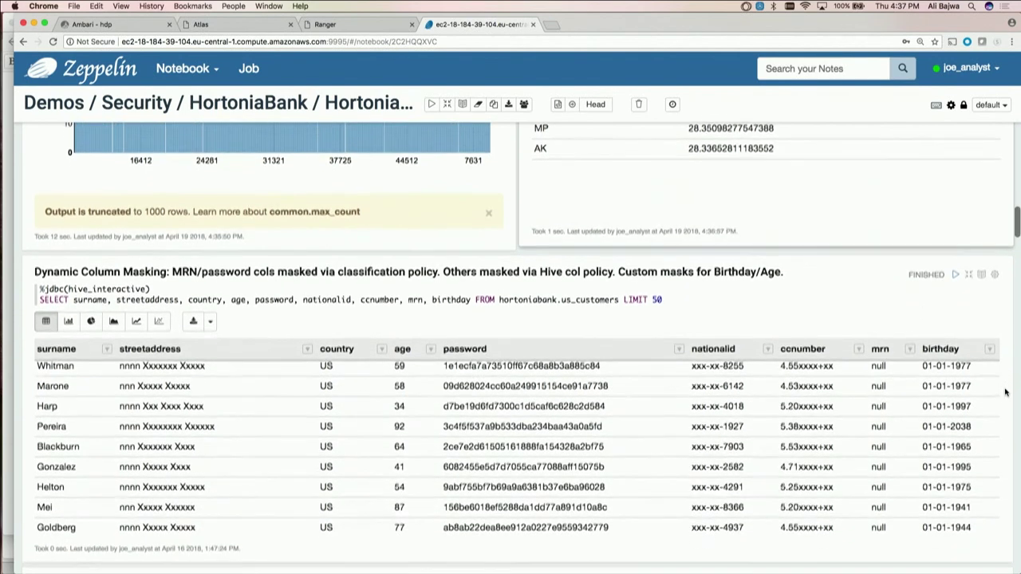
{"action": "scroll", "coordinate": [1007, 392], "scroll_direction": "down", "scroll_amount": 1}
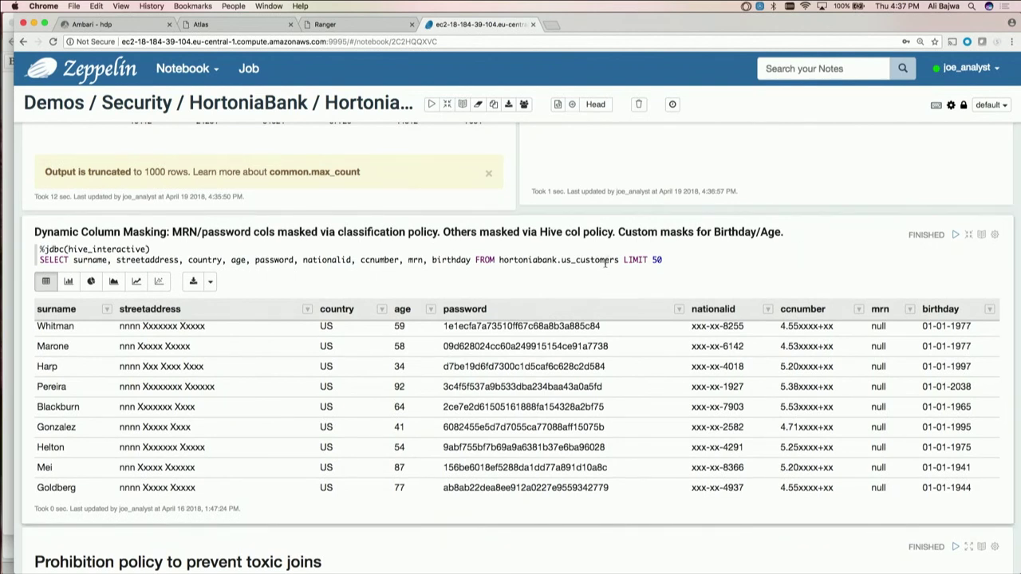
{"action": "key", "text": "shift+Return"}
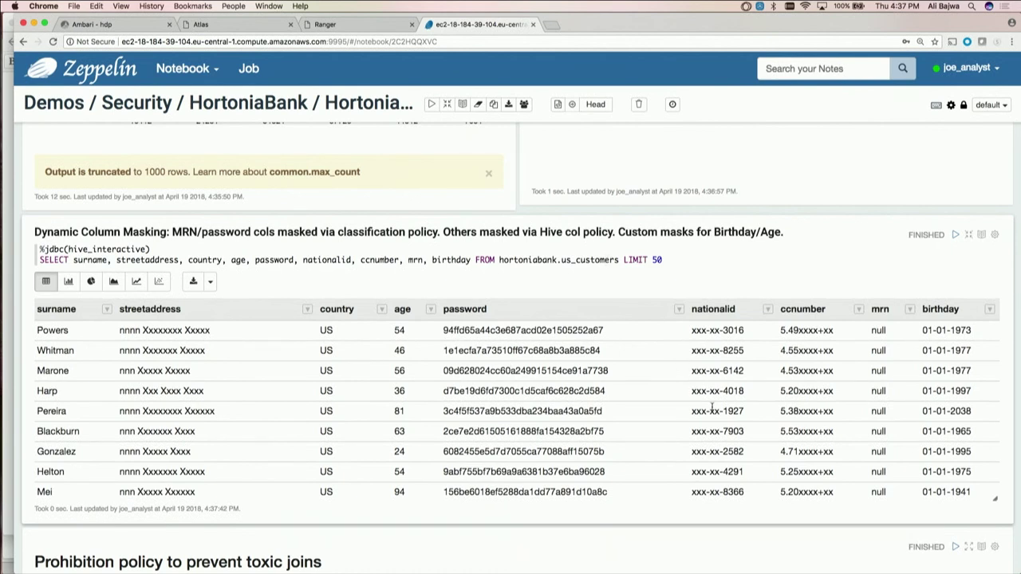
{"action": "key", "text": "ctrl+shift+Tab"}
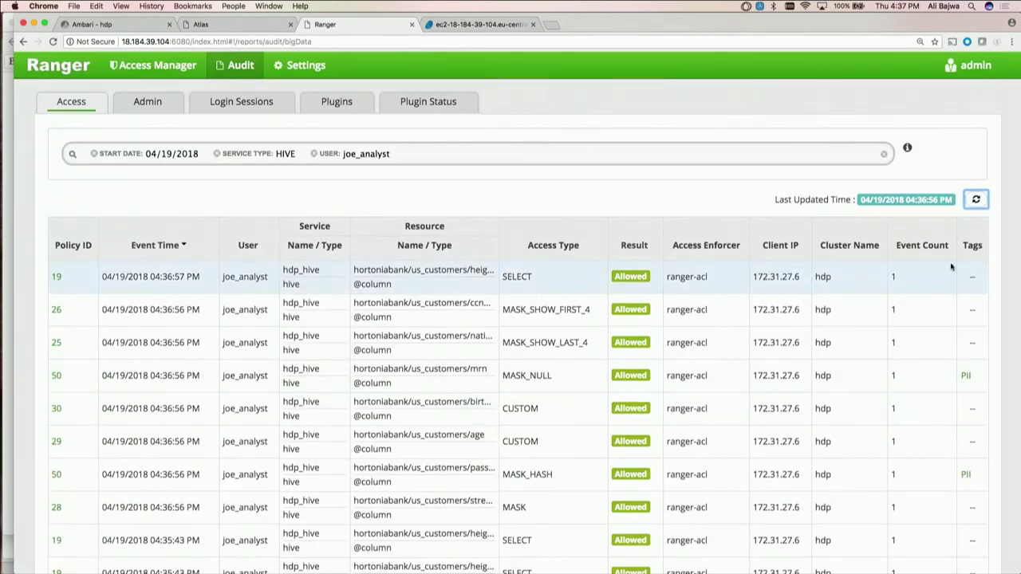
Reload the Hive audit twice for the 04:37:42 masking events and view the MRN and Password PII tag details
{"action": "left_click", "coordinate": [977, 200]}
{"action": "left_click", "coordinate": [978, 200]}
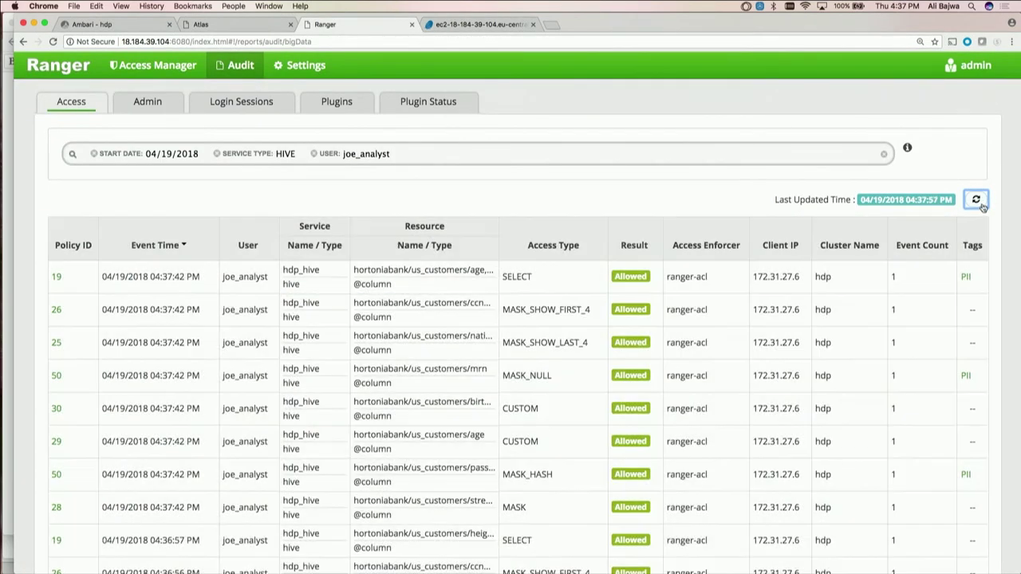
{"action": "scroll", "coordinate": [981, 205], "scroll_direction": "down", "scroll_amount": 2}
{"action": "scroll", "coordinate": [983, 207], "scroll_direction": "down", "scroll_amount": 2}
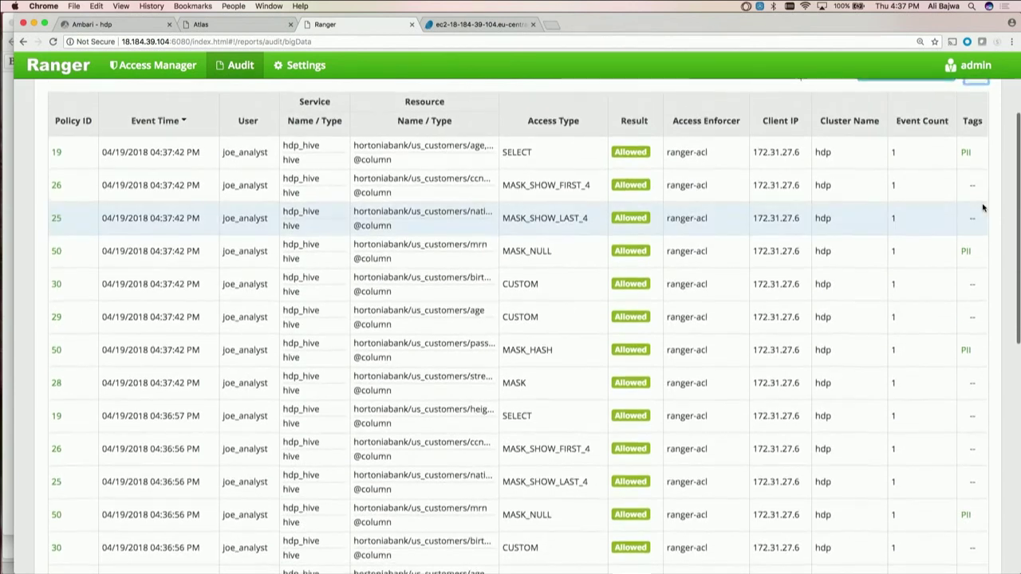
{"action": "scroll", "coordinate": [983, 208], "scroll_direction": "down", "scroll_amount": 1}
{"action": "scroll", "coordinate": [983, 207], "scroll_direction": "down", "scroll_amount": 2}
{"action": "scroll", "coordinate": [983, 207], "scroll_direction": "up", "scroll_amount": 2}
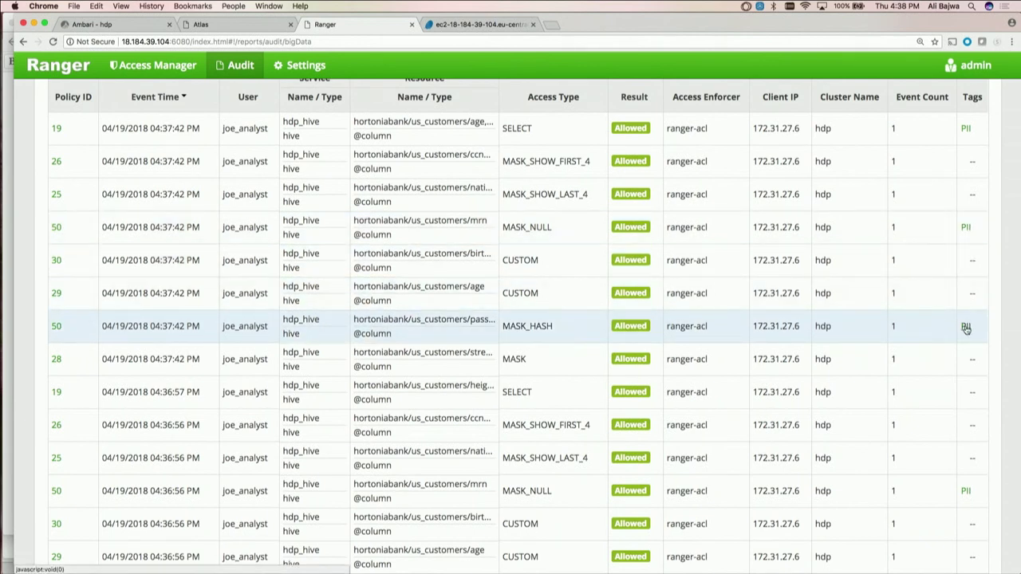
{"action": "mouse_move", "coordinate": [967, 229]}
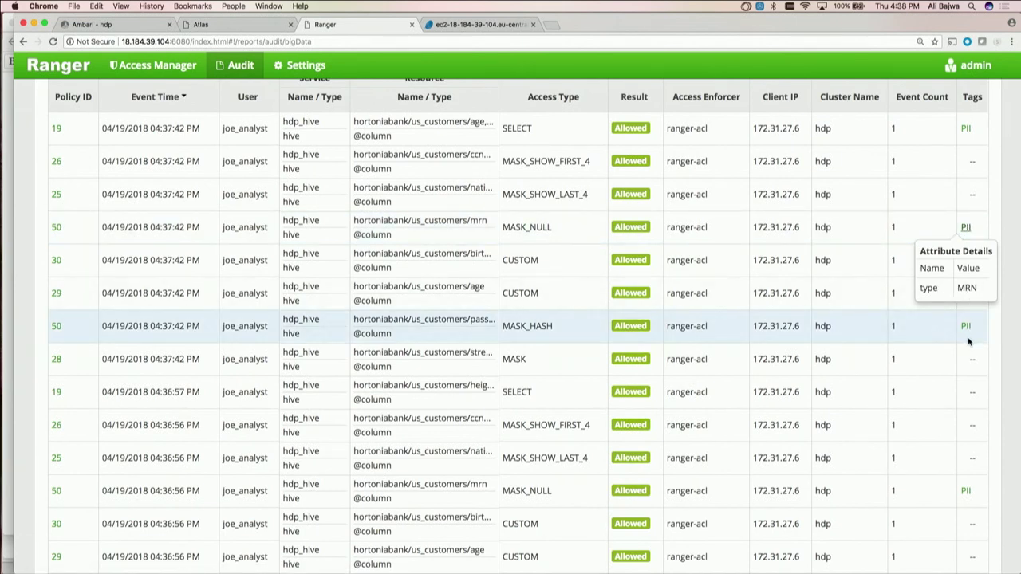
{"action": "mouse_move", "coordinate": [967, 326]}
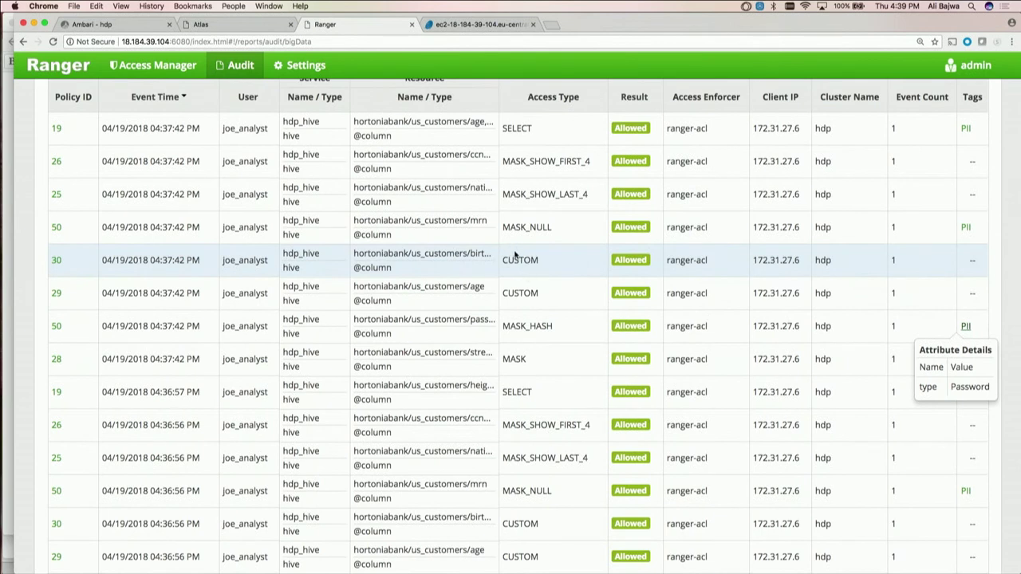
Review policy 50 'mask: PII' masking conditions (MRN nullified, Password hashed) and close the details
{"action": "left_click", "coordinate": [57, 332]}
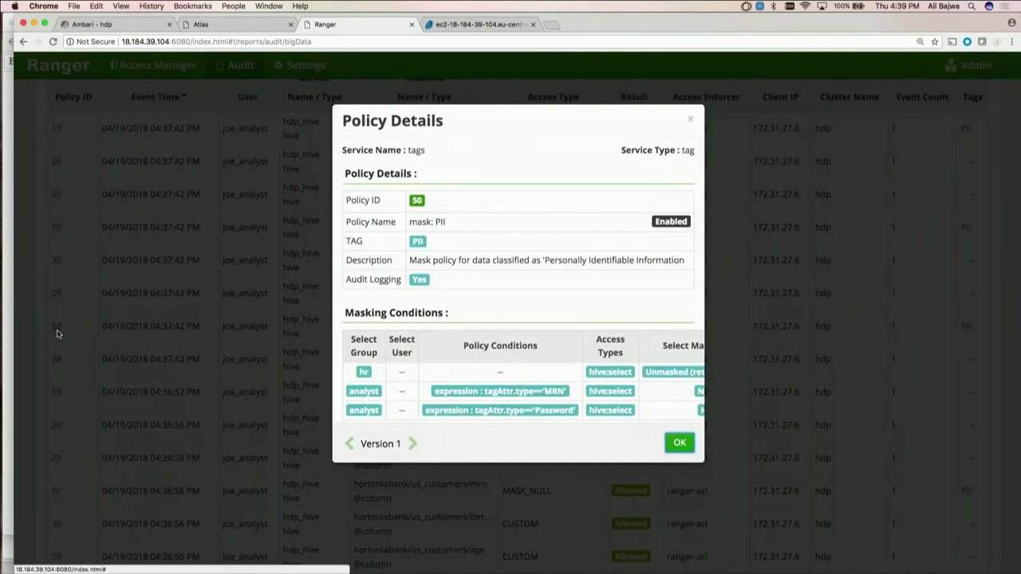
{"action": "scroll", "coordinate": [477, 279], "scroll_direction": "down", "scroll_amount": 1}
{"action": "scroll", "coordinate": [477, 279], "scroll_direction": "right", "scroll_amount": 1}
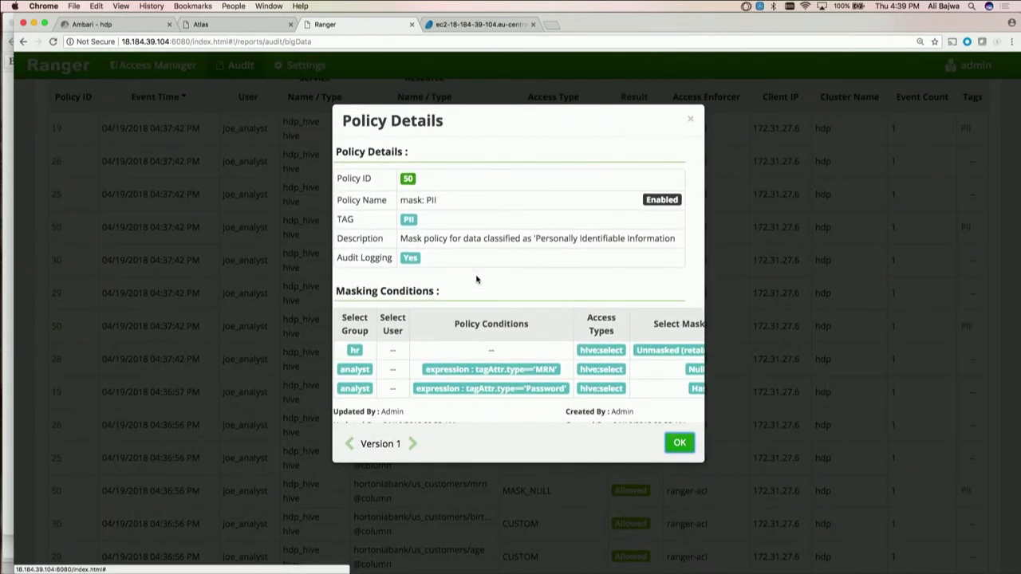
{"action": "scroll", "coordinate": [501, 288], "scroll_direction": "down", "scroll_amount": 1}
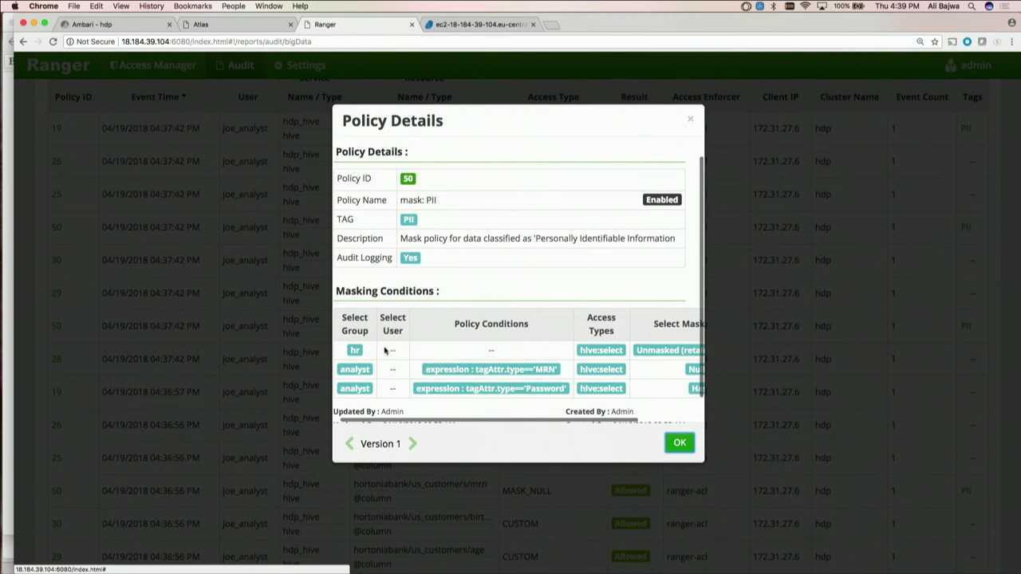
{"action": "scroll", "coordinate": [504, 362], "scroll_direction": "right", "scroll_amount": 3}
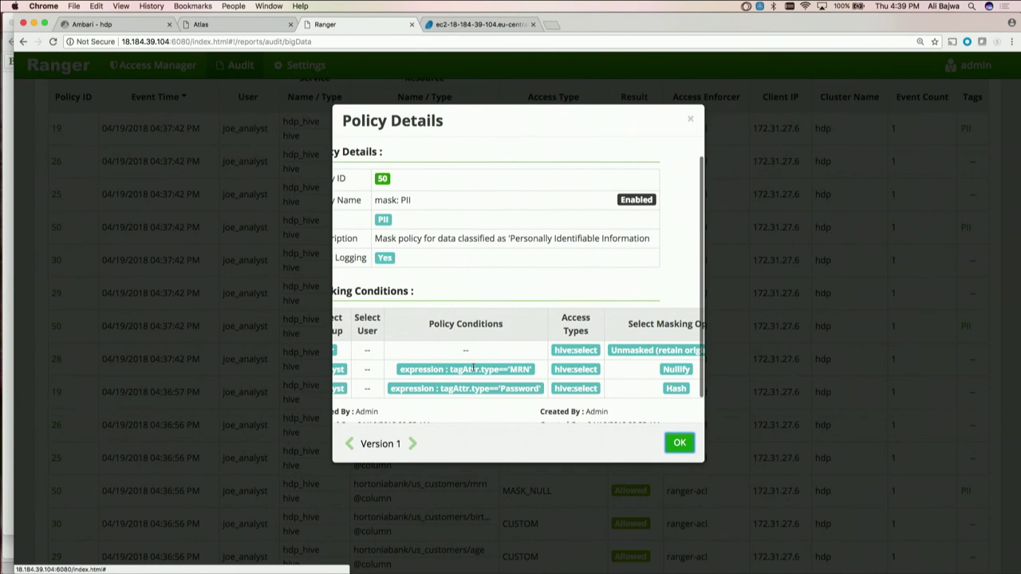
{"action": "scroll", "coordinate": [473, 368], "scroll_direction": "left", "scroll_amount": 4}
{"action": "scroll", "coordinate": [546, 371], "scroll_direction": "left", "scroll_amount": 1}
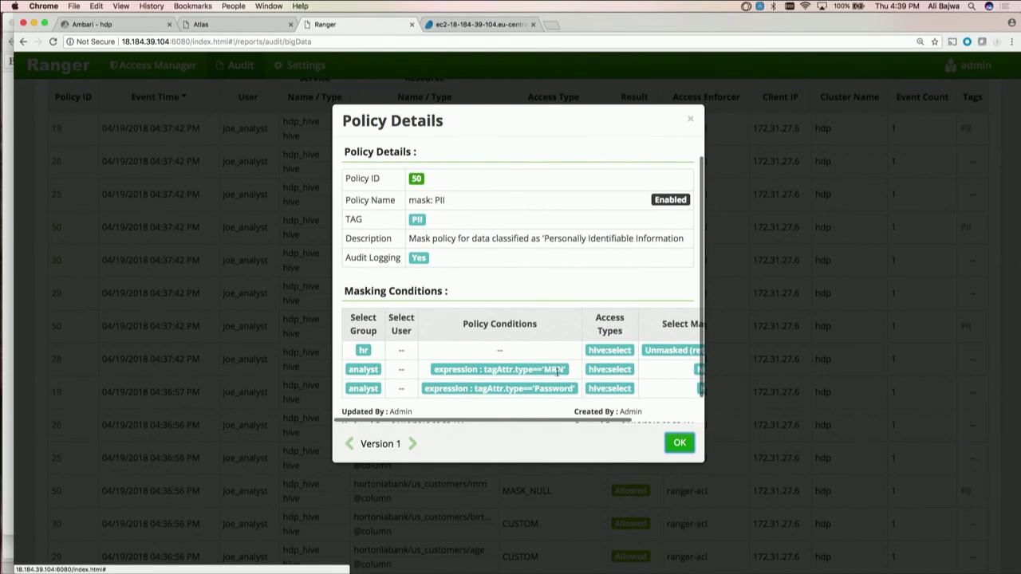
{"action": "scroll", "coordinate": [556, 368], "scroll_direction": "right", "scroll_amount": 5}
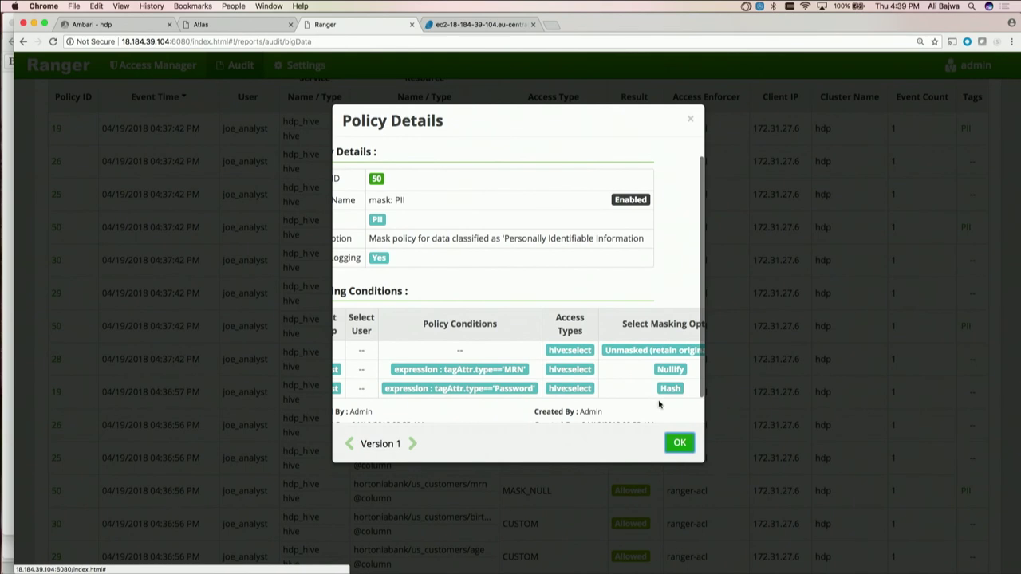
{"action": "left_click", "coordinate": [685, 444]}
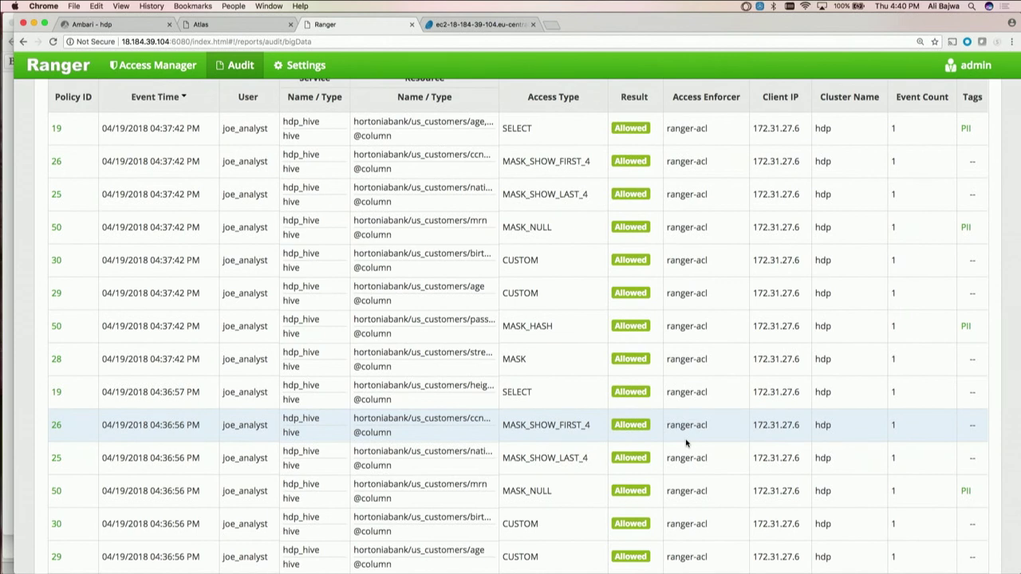
{"action": "key", "text": "ctrl+Tab"}
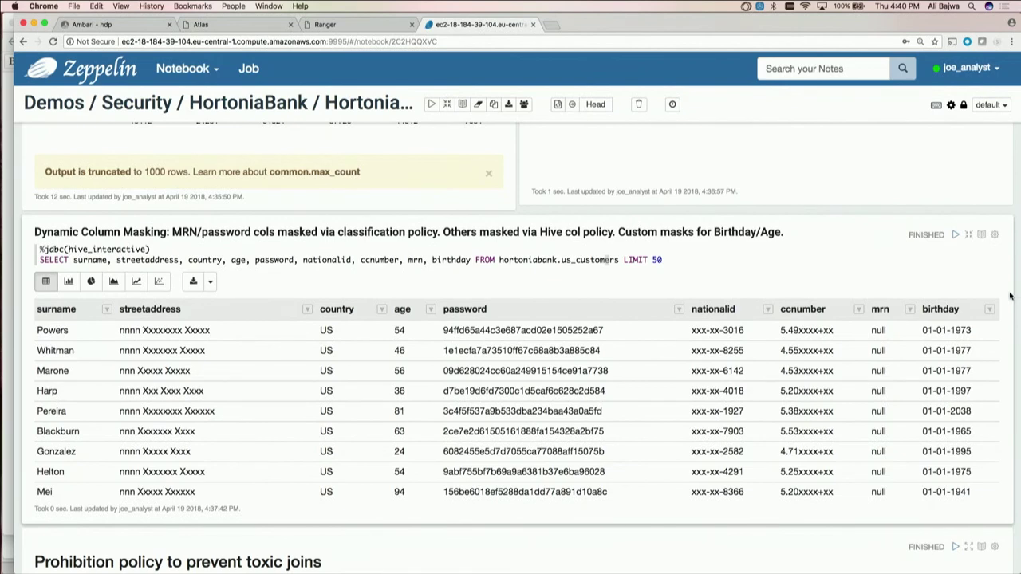
Rerun the toxic-join query in the Zeppelin notebook
{"action": "scroll", "coordinate": [1010, 296], "scroll_direction": "down", "scroll_amount": 5}
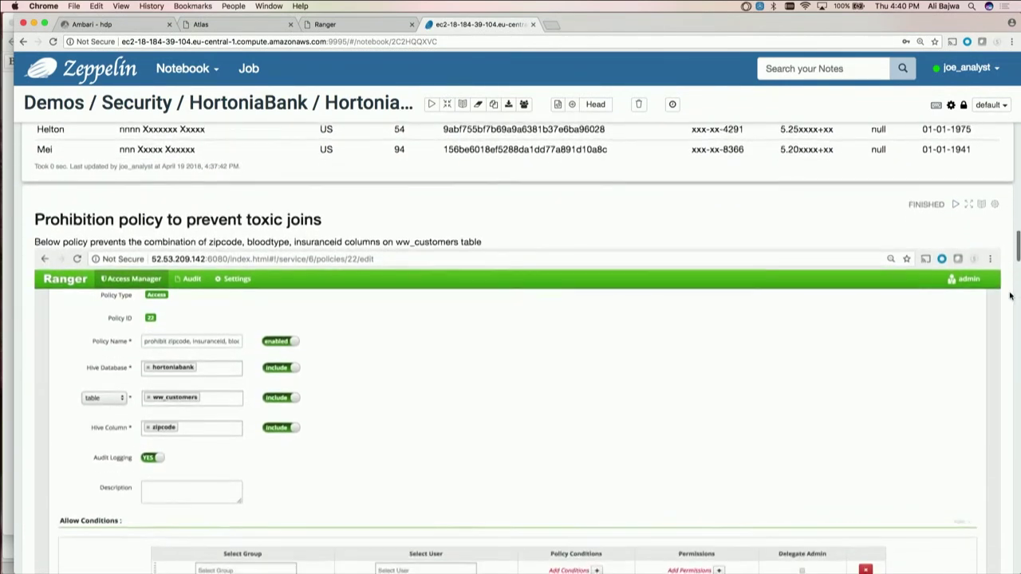
{"action": "scroll", "coordinate": [1010, 296], "scroll_direction": "down", "scroll_amount": 2}
{"action": "scroll", "coordinate": [1010, 296], "scroll_direction": "down", "scroll_amount": 7}
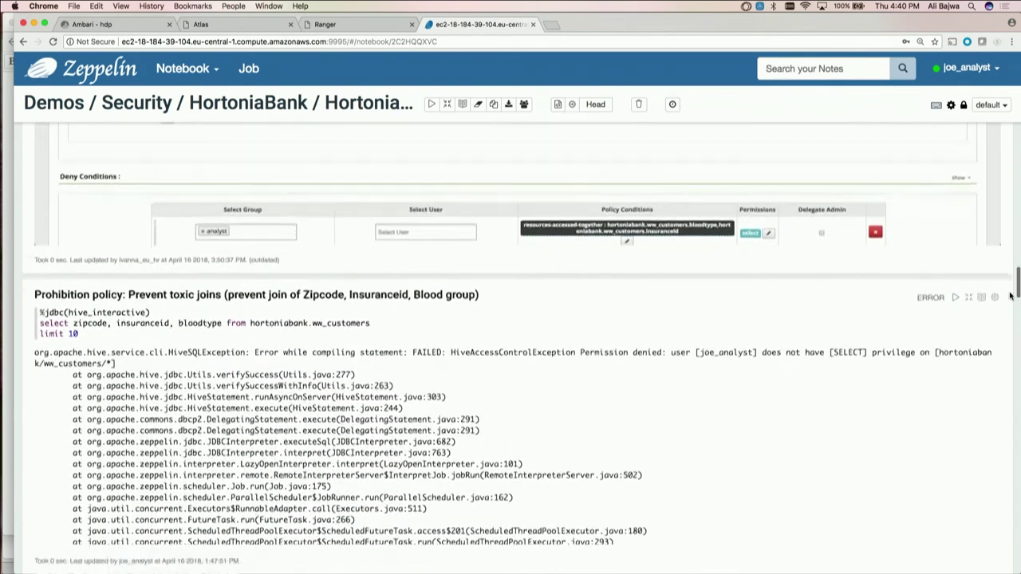
{"action": "scroll", "coordinate": [1010, 296], "scroll_direction": "down", "scroll_amount": 4}
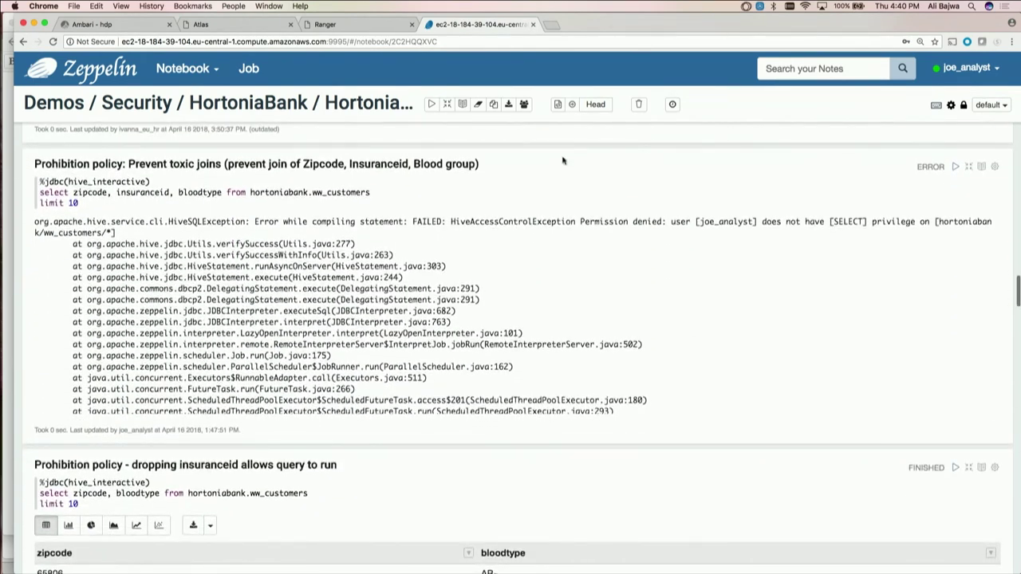
{"action": "left_click", "coordinate": [428, 192]}
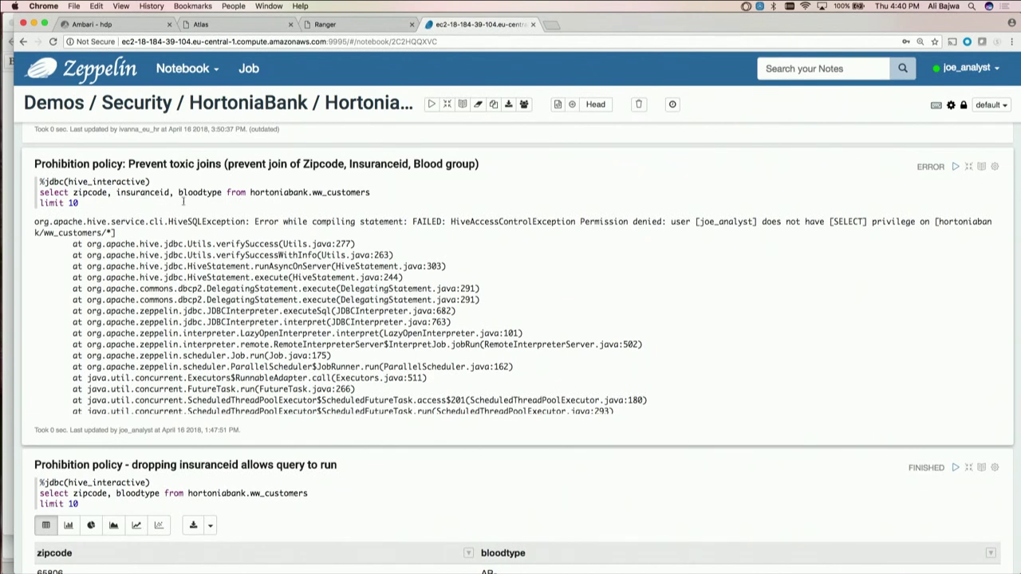
{"action": "key", "text": "shift+Return"}
Refresh Ranger's audit to show the 04:40:34 Denied SELECT on ww_customers under policy 22
{"action": "key", "text": "ctrl+shift+Tab"}
{"action": "scroll", "coordinate": [631, 205], "scroll_direction": "up", "scroll_amount": 5}
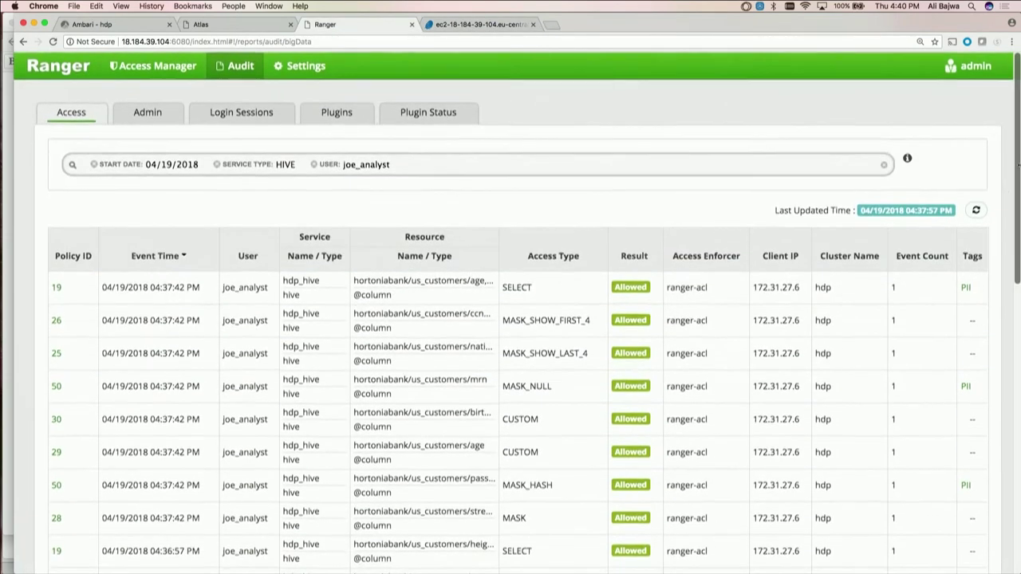
{"action": "left_click", "coordinate": [976, 210]}
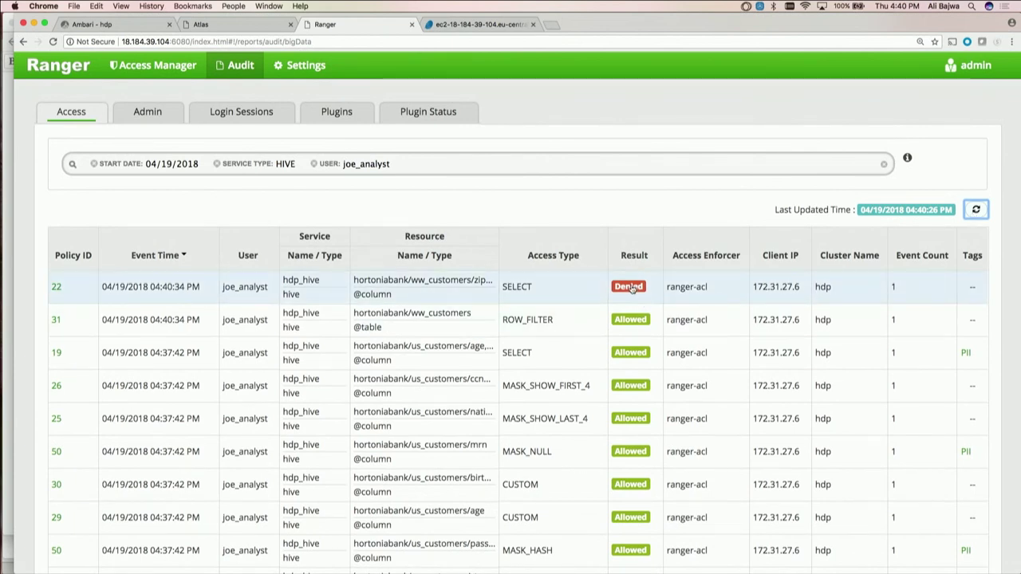
{"action": "left_click", "coordinate": [56, 287]}
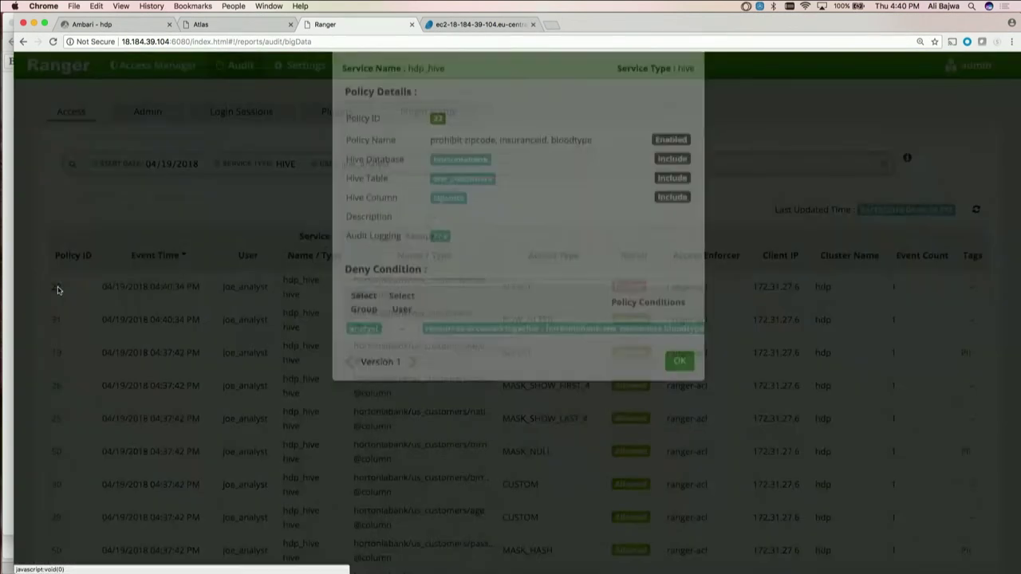
{"action": "scroll", "coordinate": [547, 260], "scroll_direction": "down", "scroll_amount": 1}
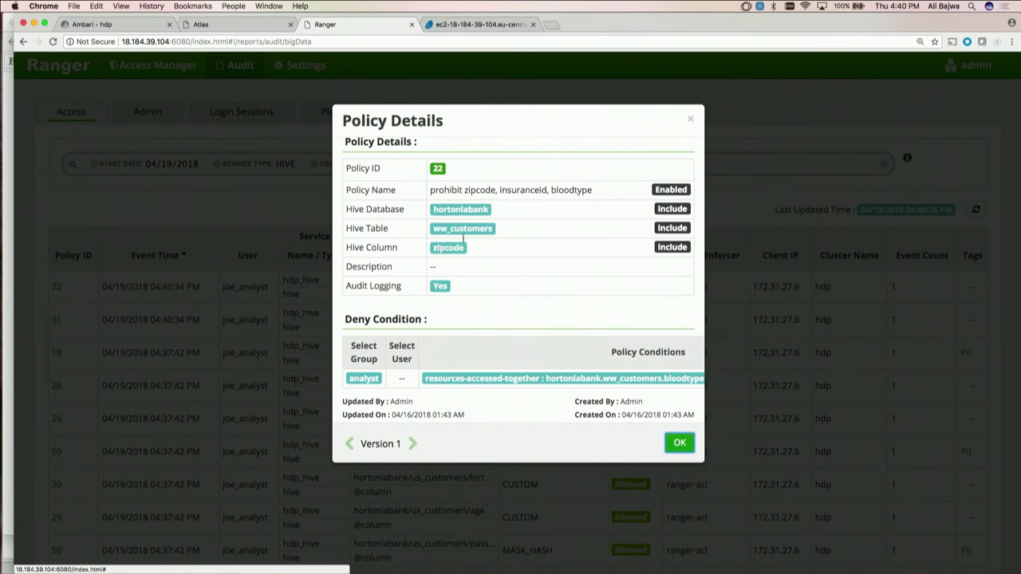
{"action": "scroll", "coordinate": [468, 233], "scroll_direction": "down", "scroll_amount": 1}
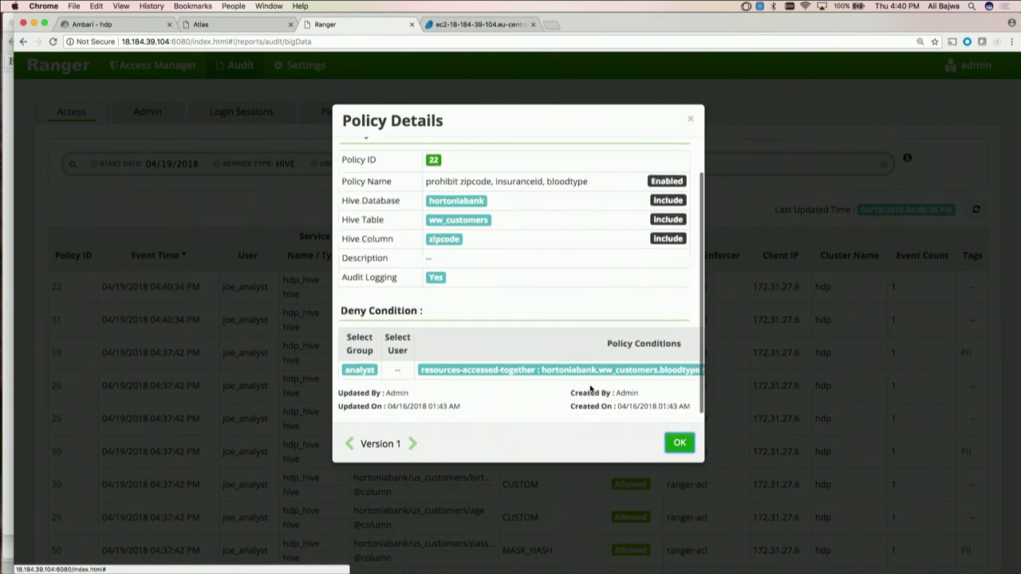
{"action": "scroll", "coordinate": [593, 390], "scroll_direction": "right", "scroll_amount": 3}
{"action": "scroll", "coordinate": [624, 377], "scroll_direction": "right", "scroll_amount": 2}
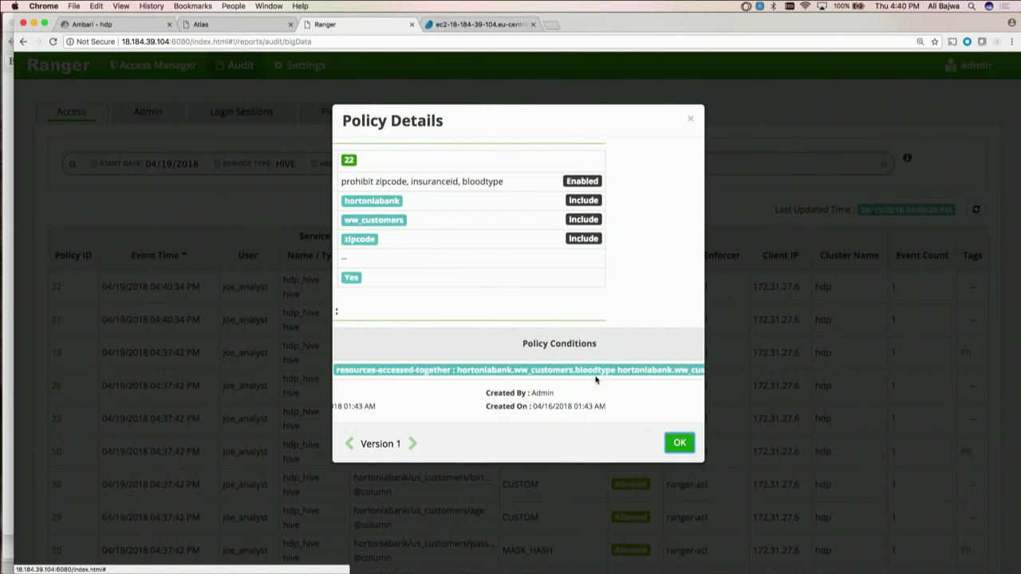
{"action": "scroll", "coordinate": [596, 381], "scroll_direction": "right", "scroll_amount": 4}
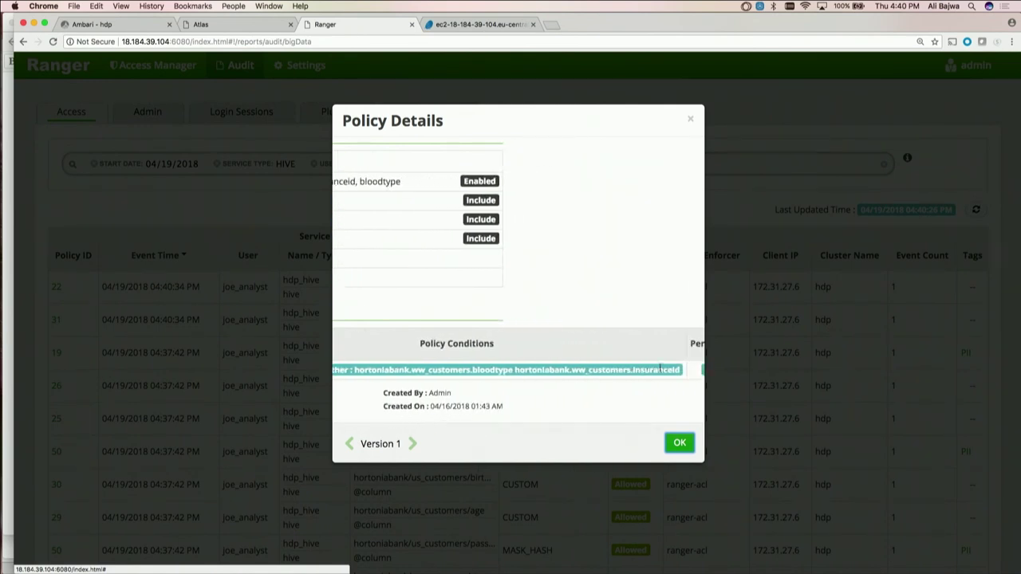
{"action": "left_click", "coordinate": [685, 442]}
Rerun the zipcode and bloodtype query without insuranceid, returning rows like 65806 AB-
{"action": "key", "text": "ctrl+Tab"}
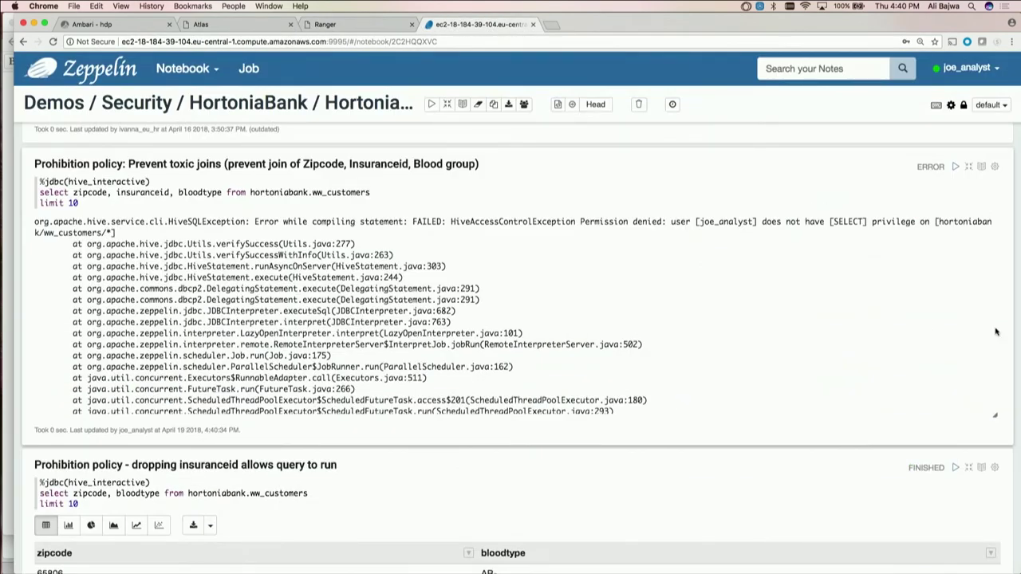
{"action": "scroll", "coordinate": [1013, 316], "scroll_direction": "down", "scroll_amount": 3}
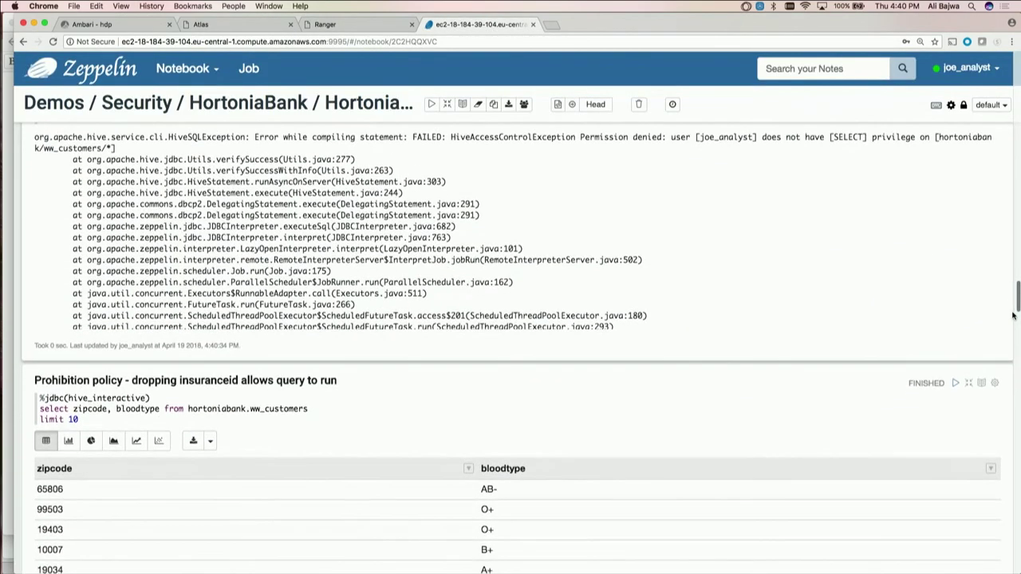
{"action": "scroll", "coordinate": [1014, 316], "scroll_direction": "down", "scroll_amount": 5}
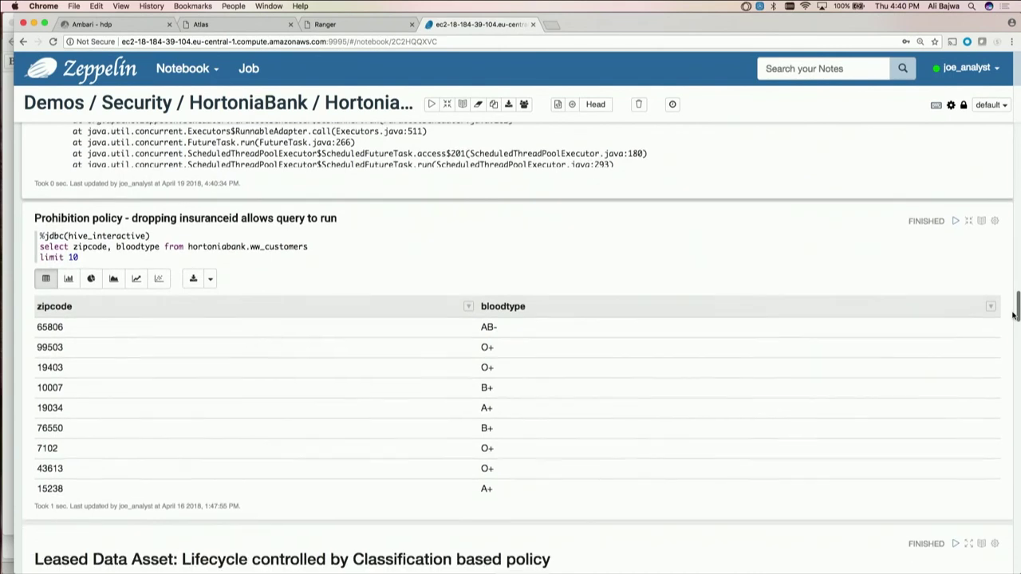
{"action": "left_click", "coordinate": [276, 247]}
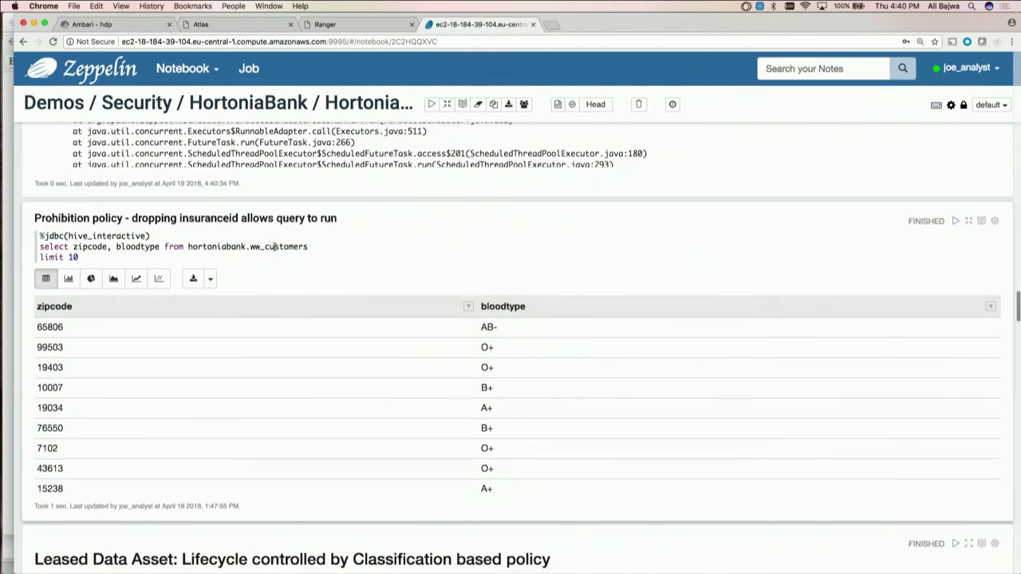
{"action": "key", "text": "shift+Return"}
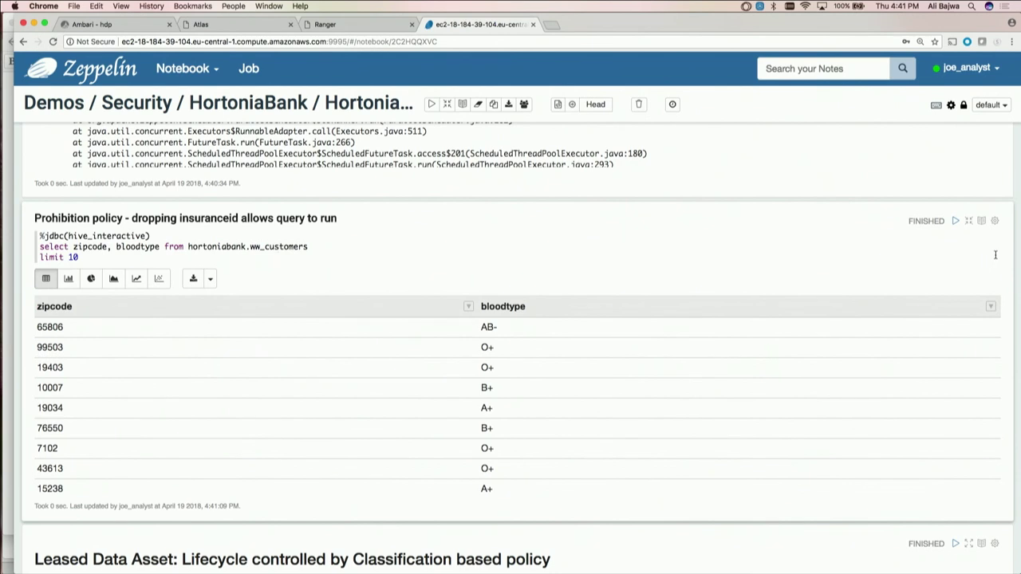
{"action": "scroll", "coordinate": [997, 257], "scroll_direction": "down", "scroll_amount": 5}
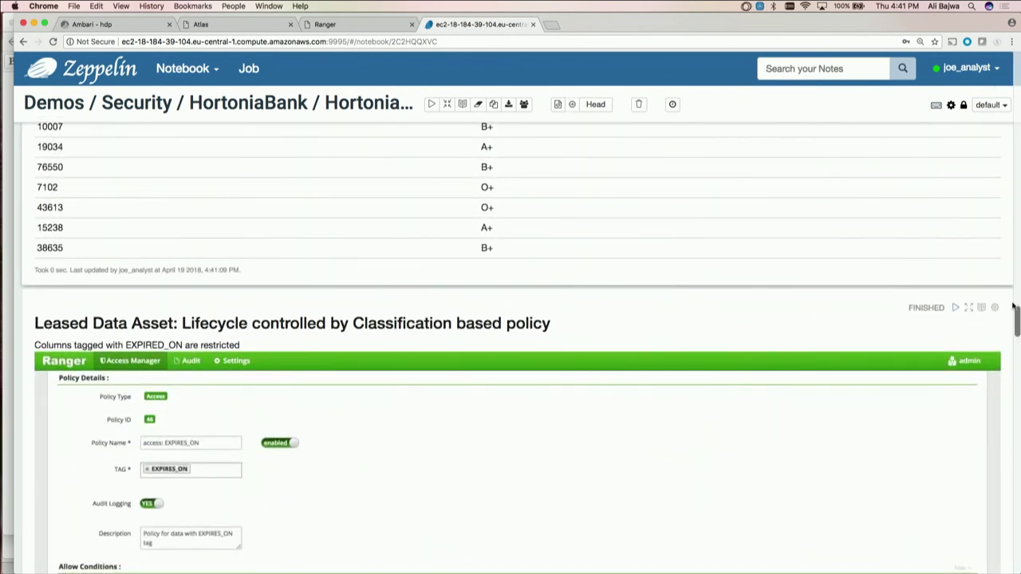
Rerun the Leased Data Asset fed_tax query on finance.tax_2015, denied again under policy 46
{"action": "scroll", "coordinate": [1013, 306], "scroll_direction": "down", "scroll_amount": 3}
{"action": "scroll", "coordinate": [1013, 307], "scroll_direction": "down", "scroll_amount": 2}
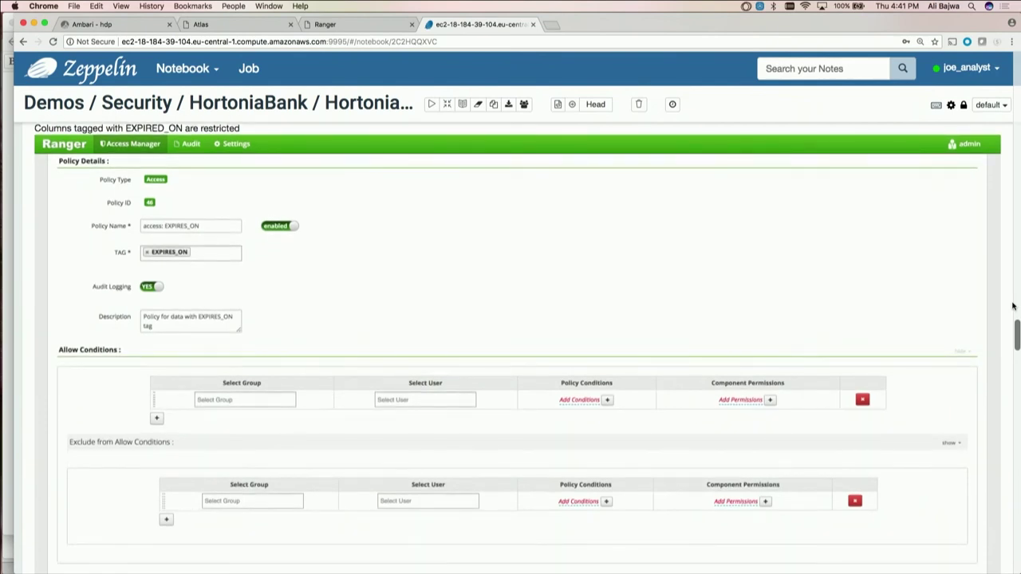
{"action": "scroll", "coordinate": [1013, 306], "scroll_direction": "down", "scroll_amount": 2}
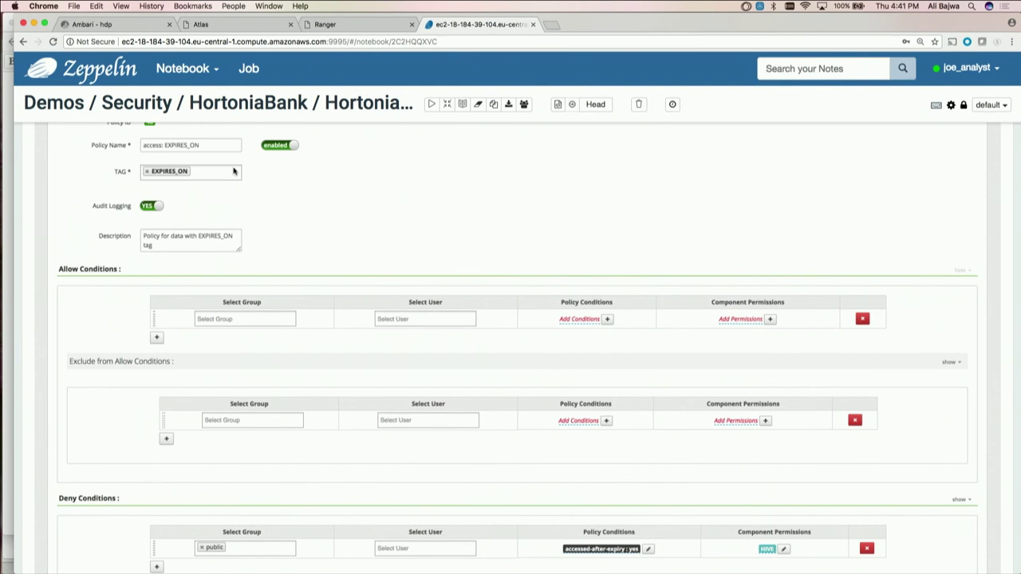
{"action": "scroll", "coordinate": [914, 406], "scroll_direction": "down", "scroll_amount": 3}
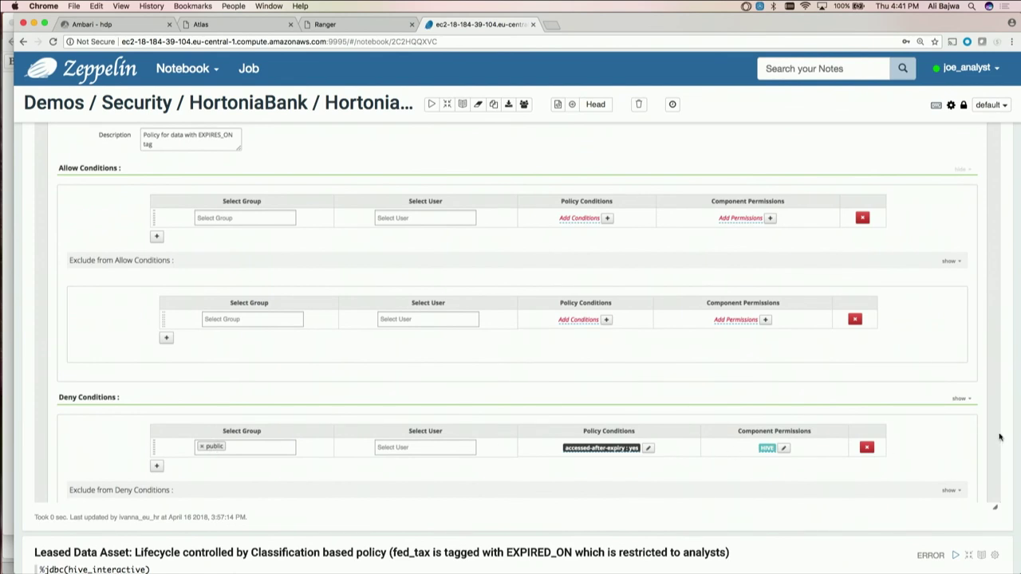
{"action": "scroll", "coordinate": [1002, 437], "scroll_direction": "down", "scroll_amount": 5}
{"action": "scroll", "coordinate": [1002, 437], "scroll_direction": "down", "scroll_amount": 4}
{"action": "scroll", "coordinate": [1002, 438], "scroll_direction": "up", "scroll_amount": 4}
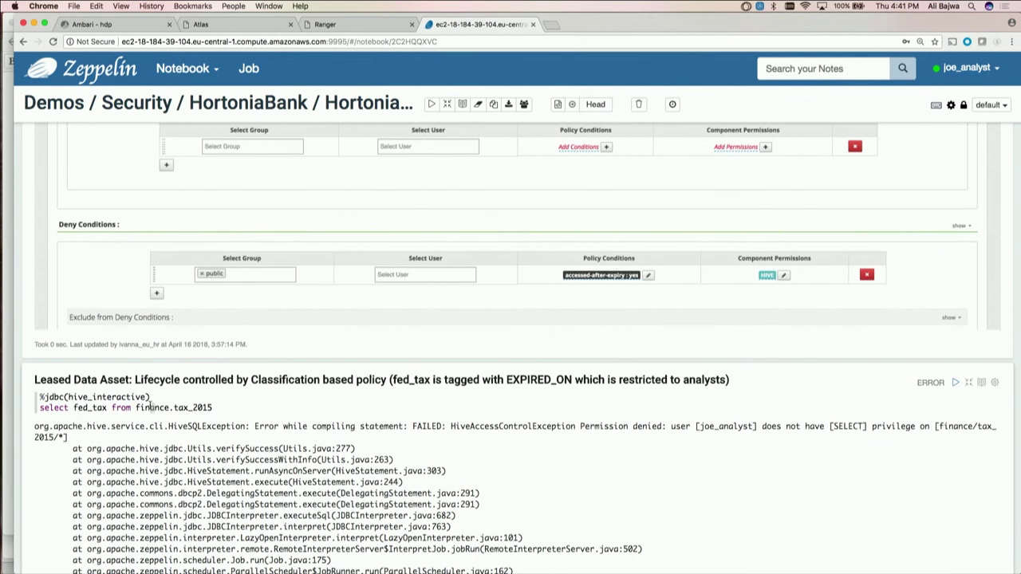
{"action": "key", "text": "shift+Return"}
{"action": "key", "text": "super+alt+Left"}
Refresh the Hive audit and open policy 46 behind the Denied fed_tax access
{"action": "left_click", "coordinate": [977, 210]}
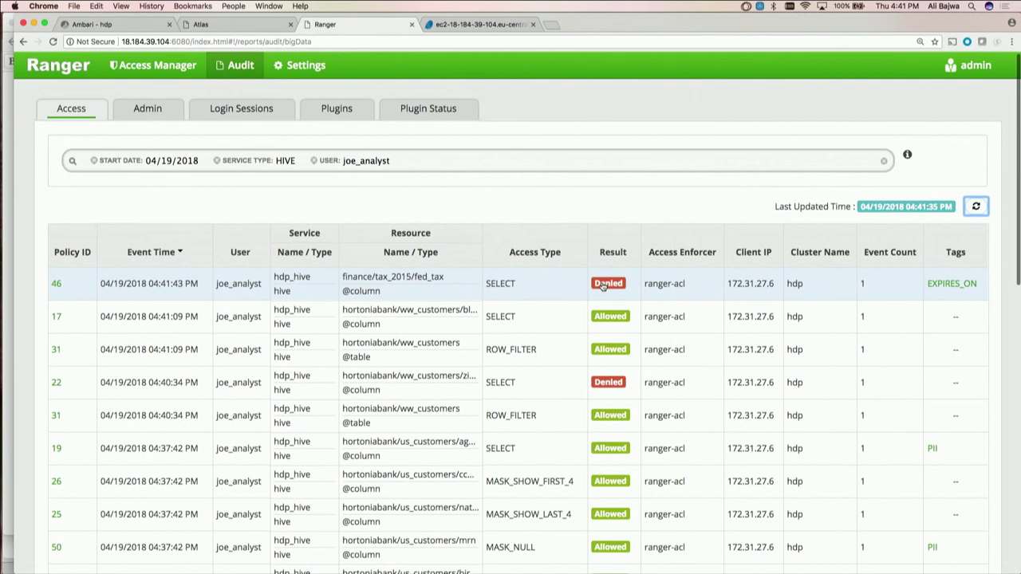
{"action": "mouse_move", "coordinate": [959, 286]}
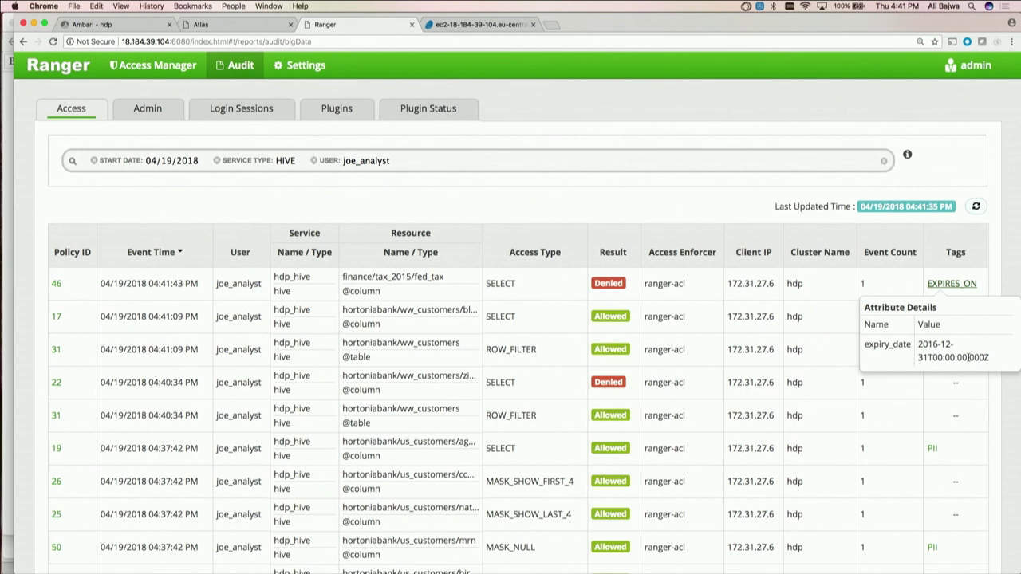
{"action": "left_click", "coordinate": [57, 284]}
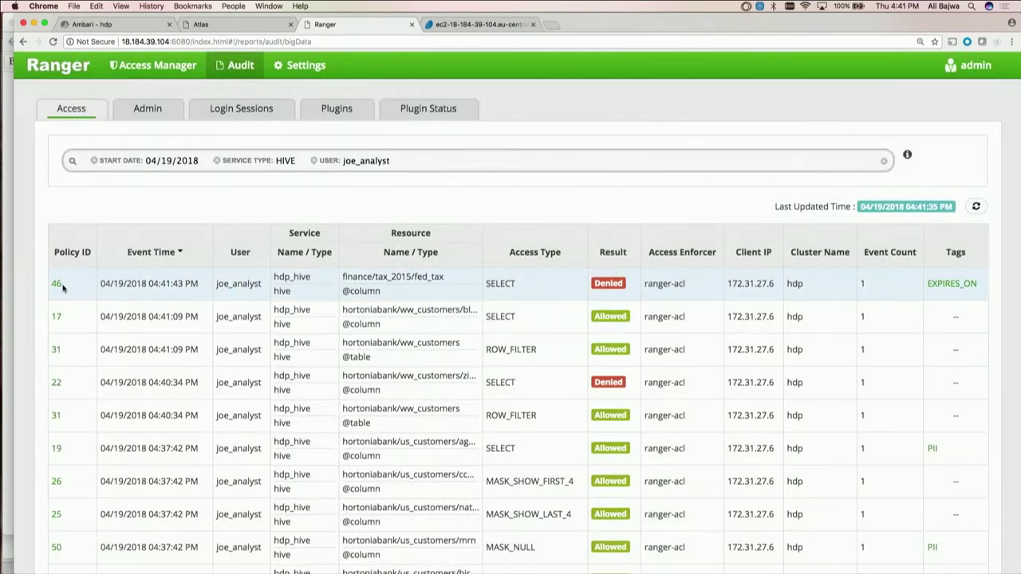
{"action": "left_click", "coordinate": [56, 284]}
Review policy 46's EXPIRES_ON deny conditions, which exempt etl and dpo, then return to Zeppelin
{"action": "scroll", "coordinate": [462, 327], "scroll_direction": "down", "scroll_amount": 3}
{"action": "scroll", "coordinate": [461, 327], "scroll_direction": "down", "scroll_amount": 2}
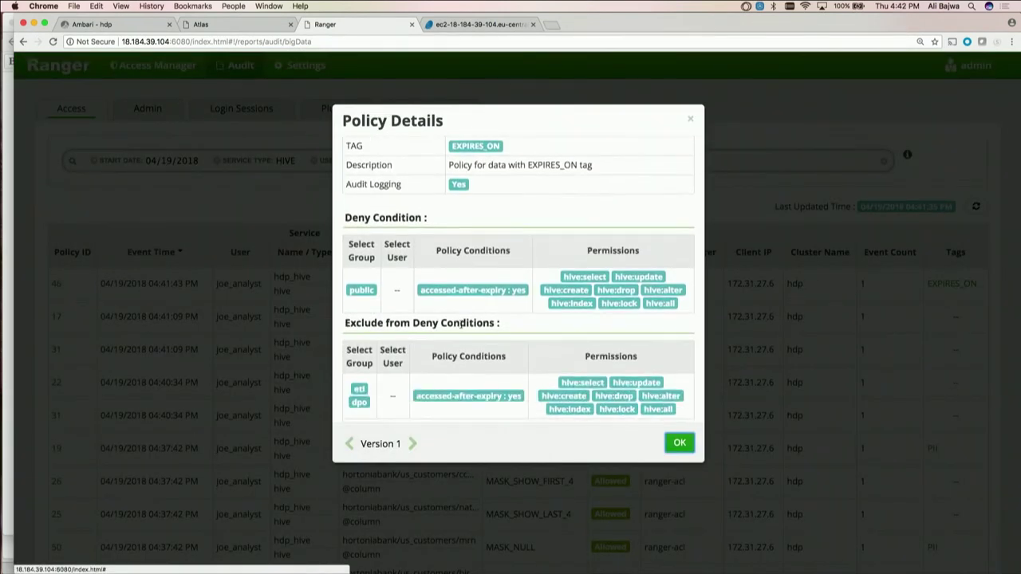
{"action": "scroll", "coordinate": [461, 327], "scroll_direction": "up", "scroll_amount": 3}
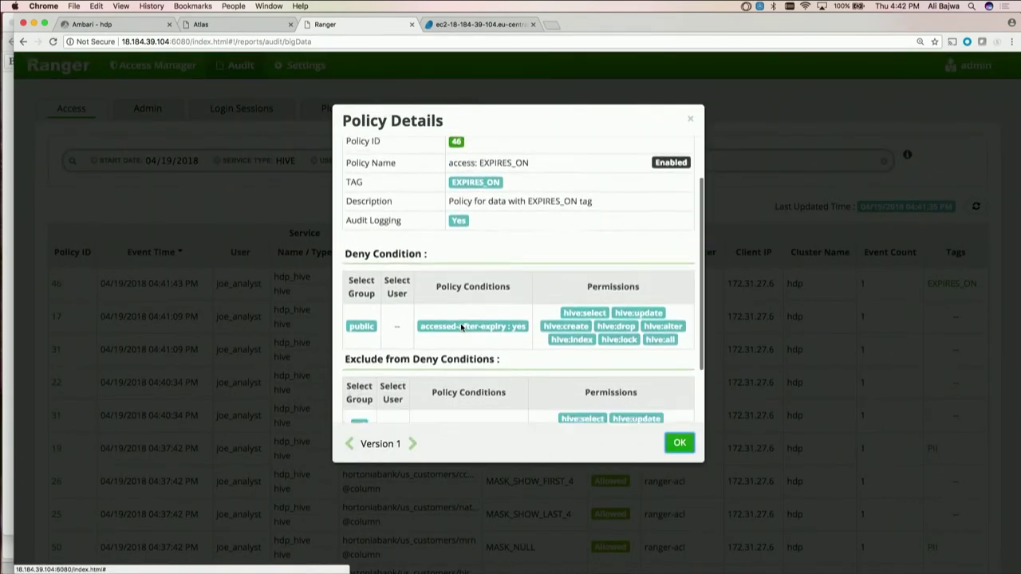
{"action": "scroll", "coordinate": [461, 327], "scroll_direction": "down", "scroll_amount": 2}
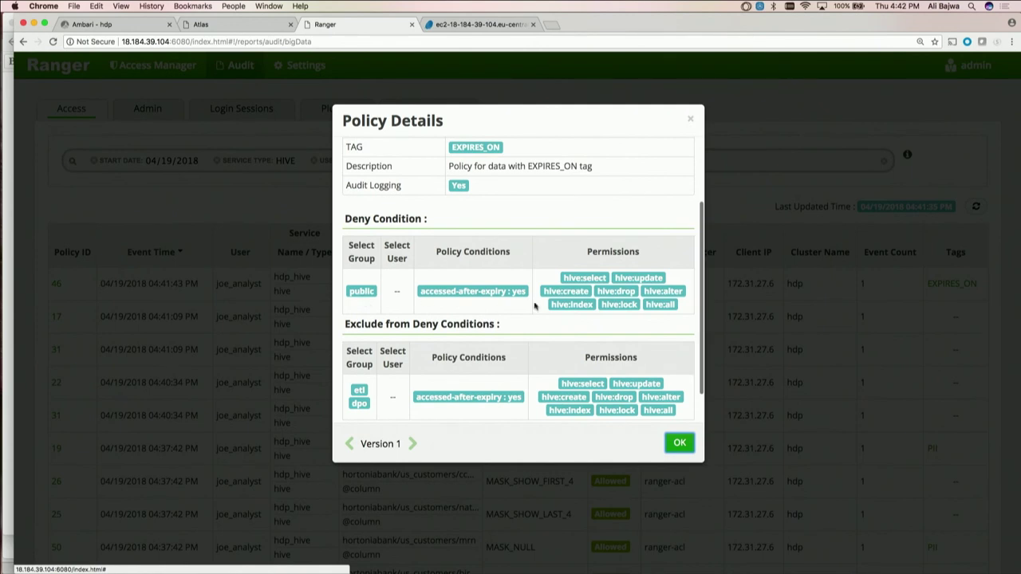
{"action": "left_click", "coordinate": [680, 444]}
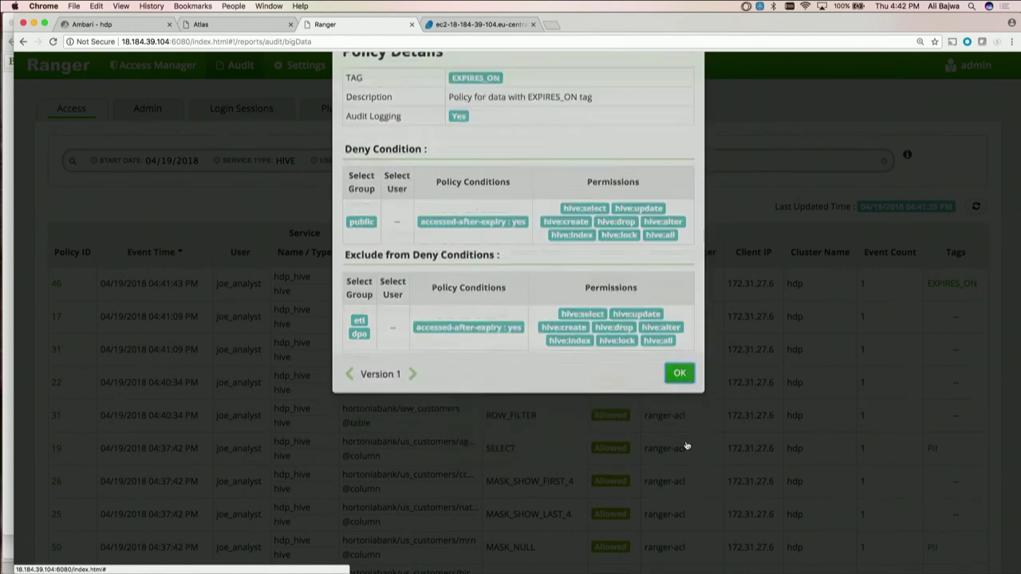
{"action": "key", "text": "ctrl+Tab"}
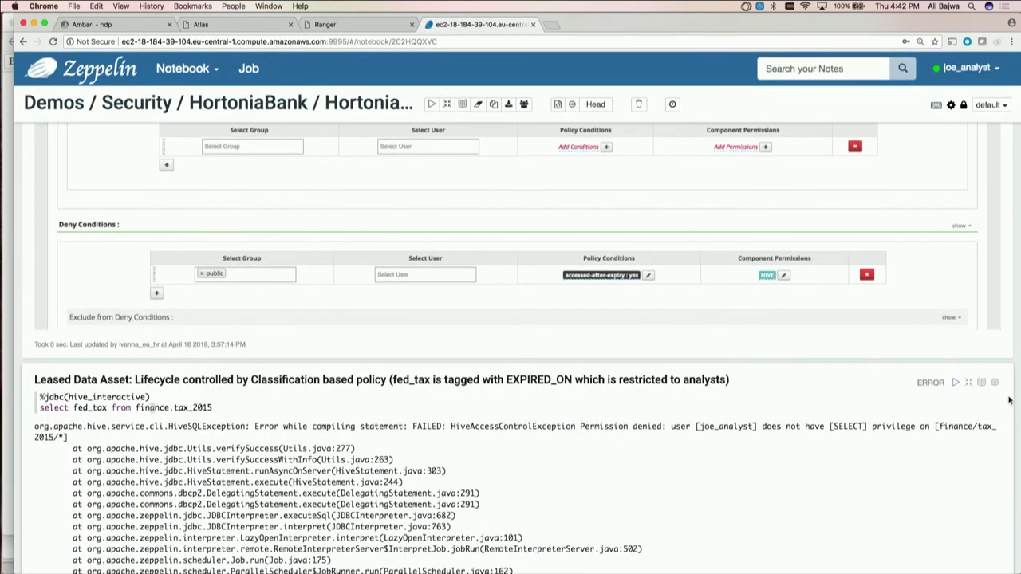
Re-run the select ssn from finance.tax_2015 paragraph as joe_analyst
{"action": "scroll", "coordinate": [1009, 401], "scroll_direction": "down", "scroll_amount": 10}
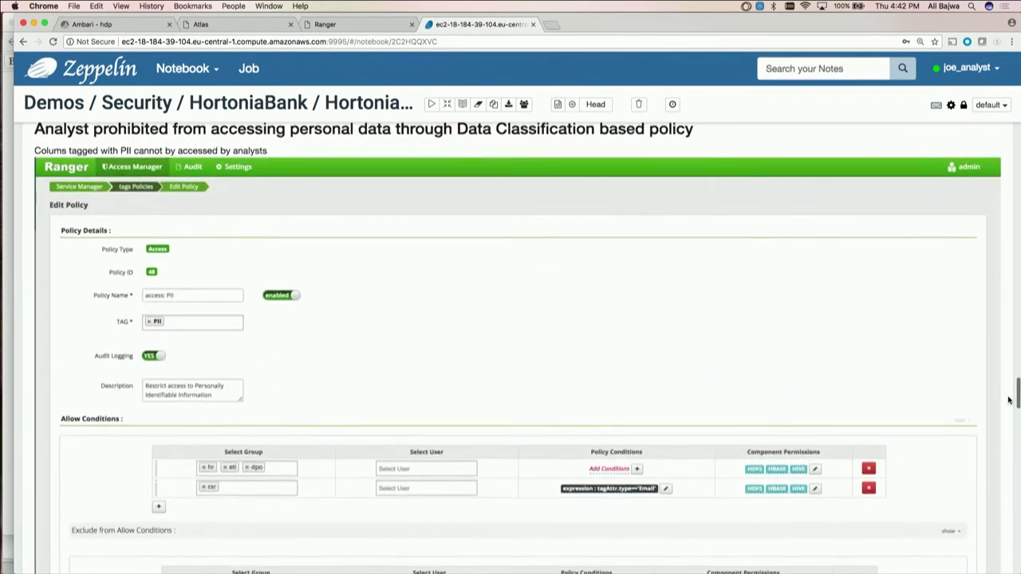
{"action": "scroll", "coordinate": [1009, 401], "scroll_direction": "up", "scroll_amount": 1}
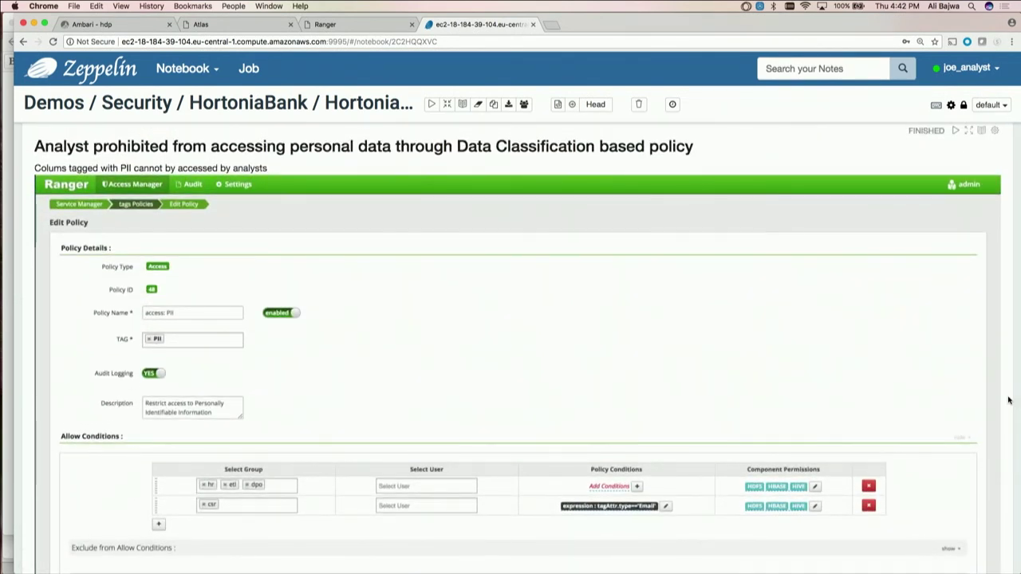
{"action": "scroll", "coordinate": [1010, 401], "scroll_direction": "down", "scroll_amount": 2}
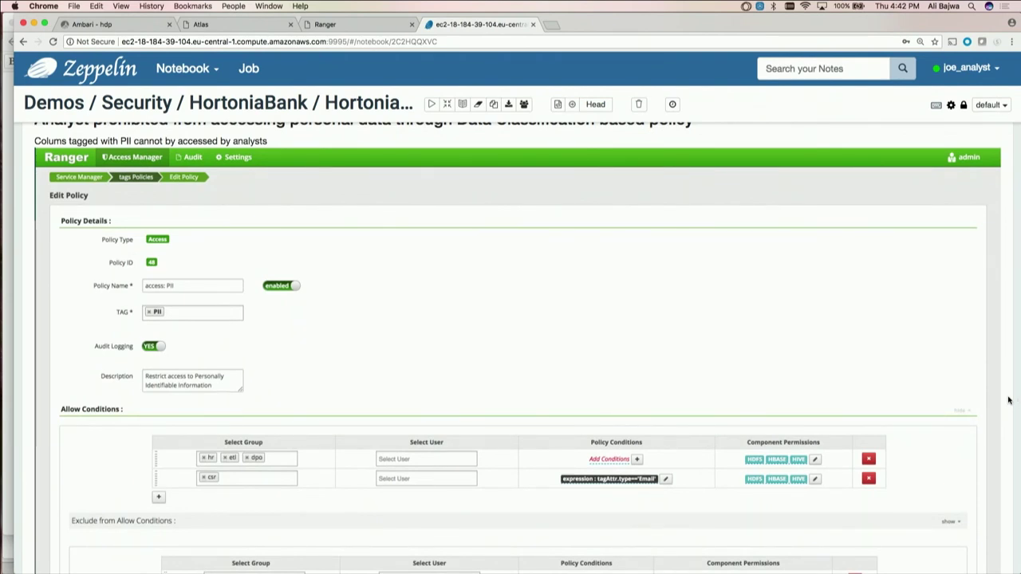
{"action": "scroll", "coordinate": [1009, 401], "scroll_direction": "down", "scroll_amount": 10}
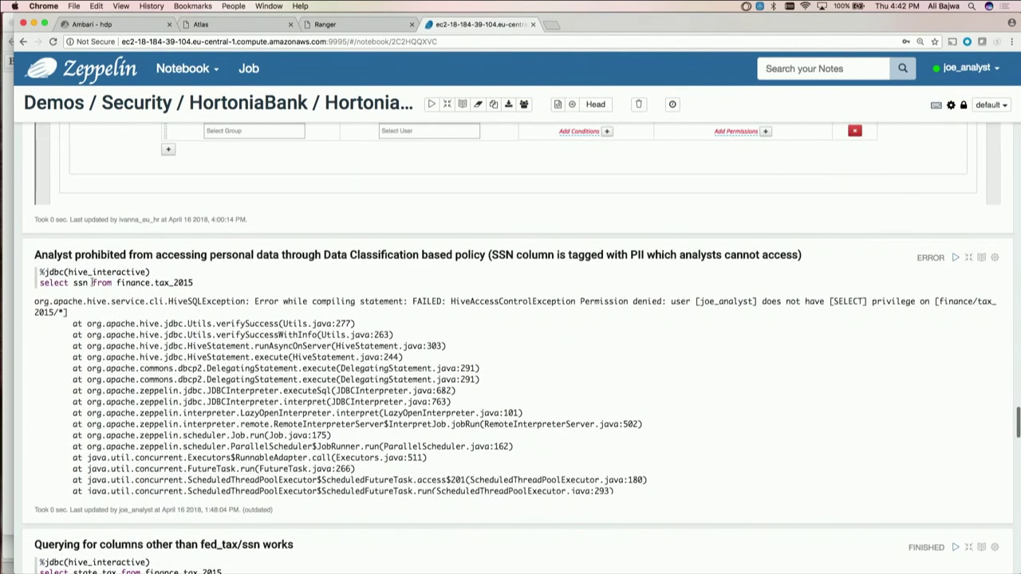
{"action": "left_click", "coordinate": [120, 282]}
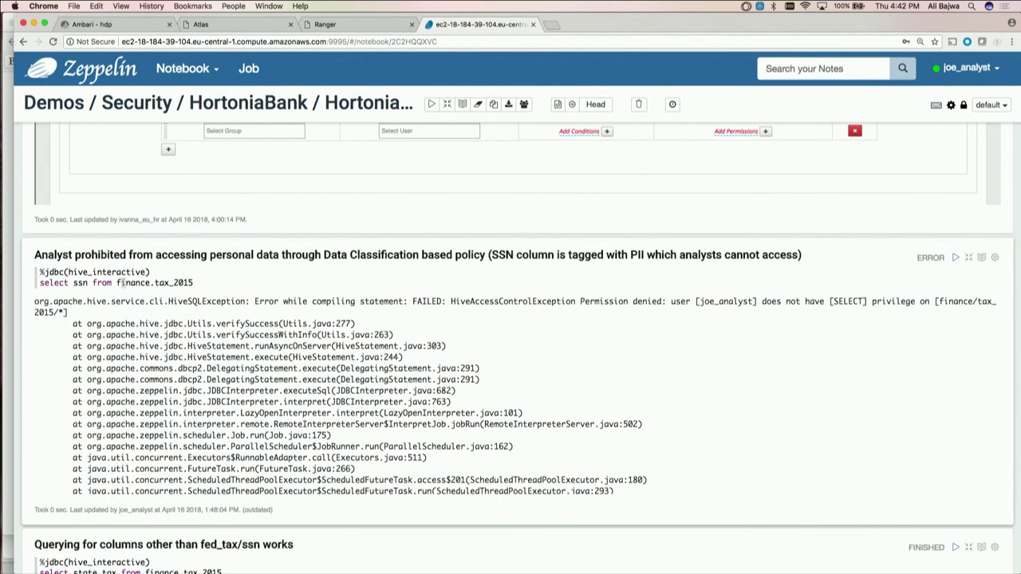
{"action": "key", "text": "shift+Return"}
{"action": "key", "text": "shift+Return"}
Refresh the Ranger Hive audit, show the FINANCE_PII tag and open policy 49
{"action": "key", "text": "ctrl+shift+Tab"}
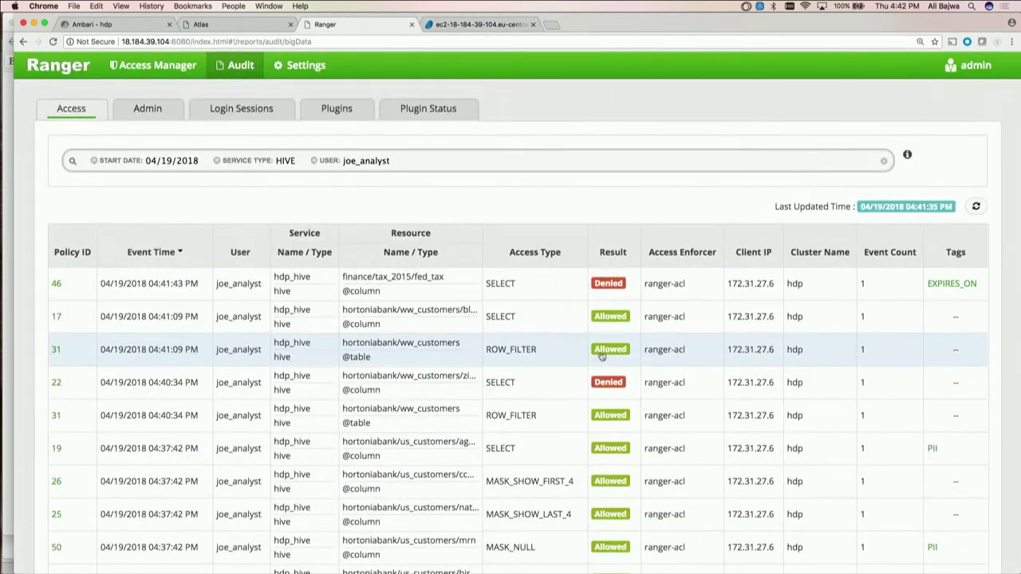
{"action": "left_click", "coordinate": [976, 207]}
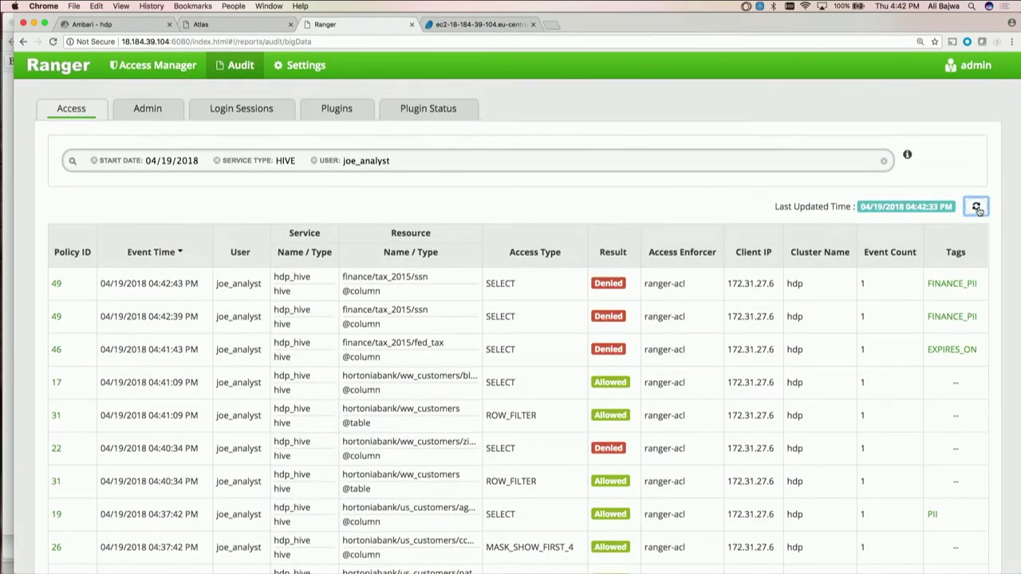
{"action": "left_click", "coordinate": [970, 287]}
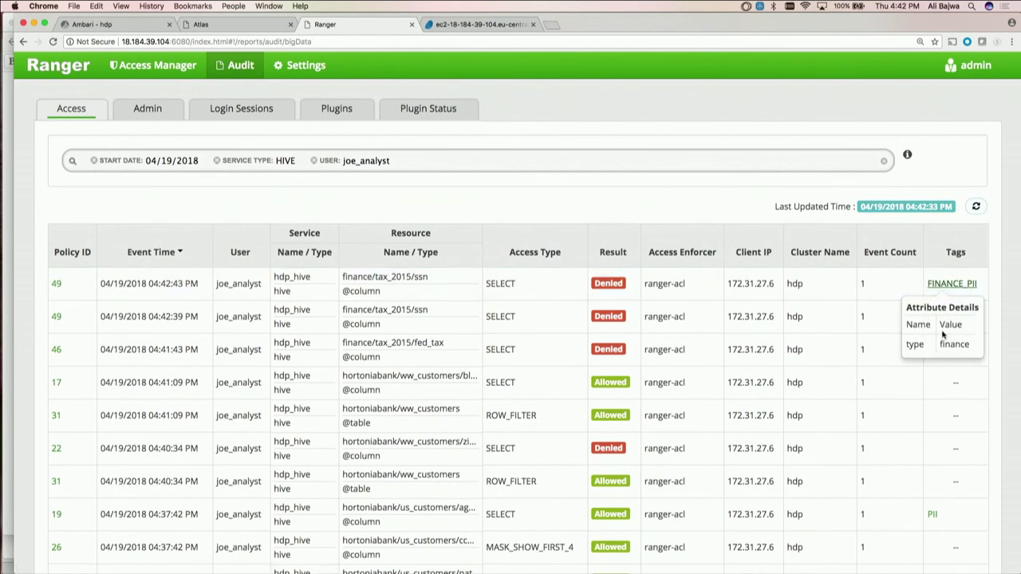
{"action": "left_click", "coordinate": [56, 284]}
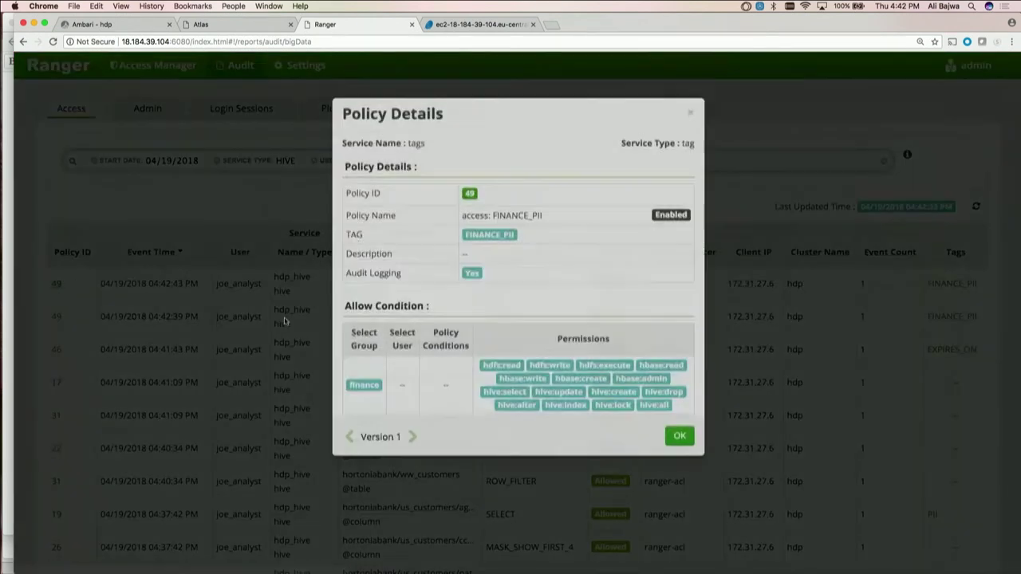
Review policy 49, which denies public access except the finance group, and close it
{"action": "scroll", "coordinate": [424, 340], "scroll_direction": "down", "scroll_amount": 5}
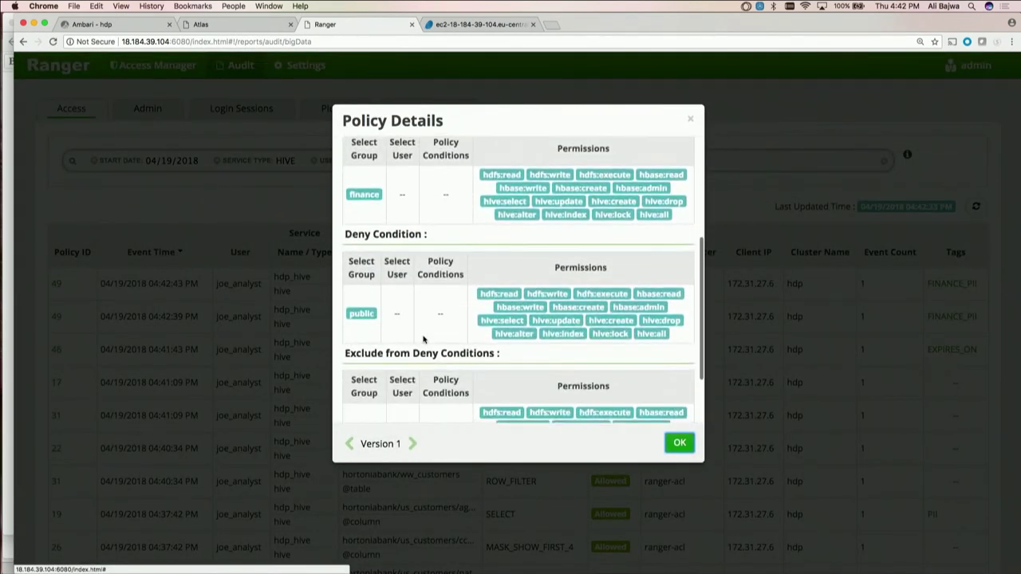
{"action": "scroll", "coordinate": [424, 340], "scroll_direction": "down", "scroll_amount": 3}
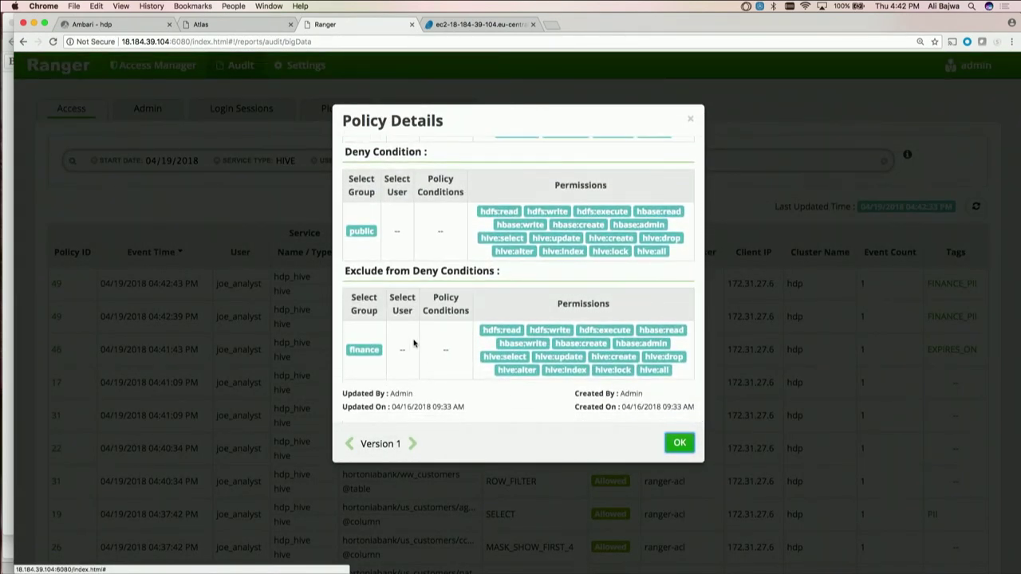
{"action": "scroll", "coordinate": [427, 327], "scroll_direction": "up", "scroll_amount": 5}
{"action": "scroll", "coordinate": [426, 325], "scroll_direction": "up", "scroll_amount": 2}
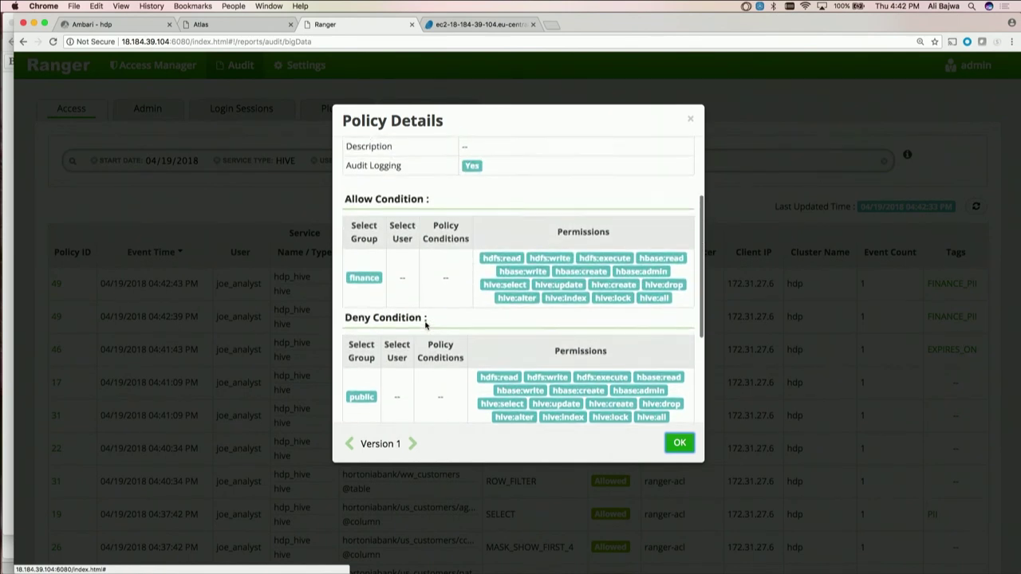
{"action": "scroll", "coordinate": [426, 322], "scroll_direction": "down", "scroll_amount": 1}
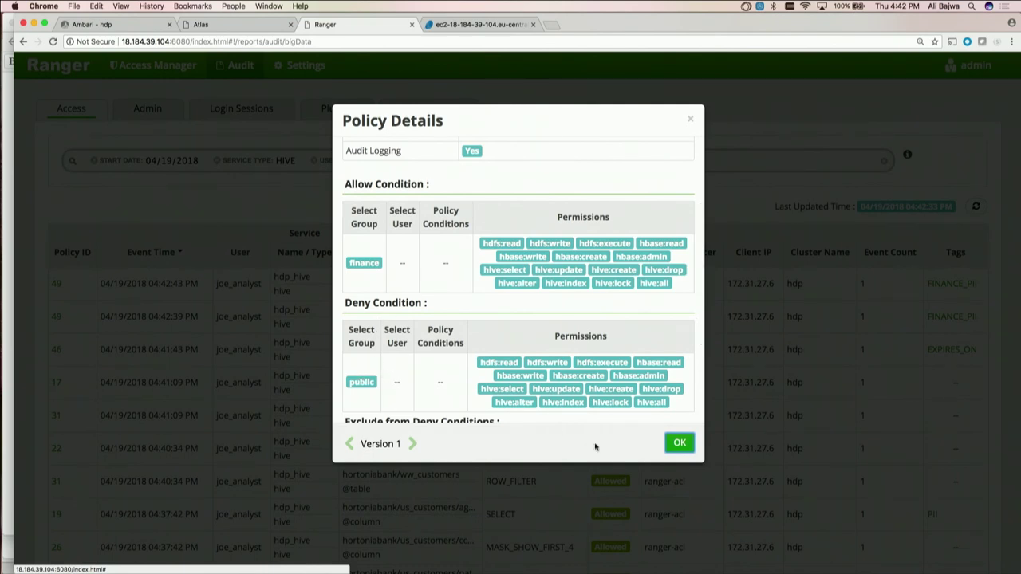
{"action": "left_click", "coordinate": [690, 449]}
Re-run the Data Quality query on cost_savings.claim_savings as joe_analyst
{"action": "key", "text": "ctrl+Tab"}
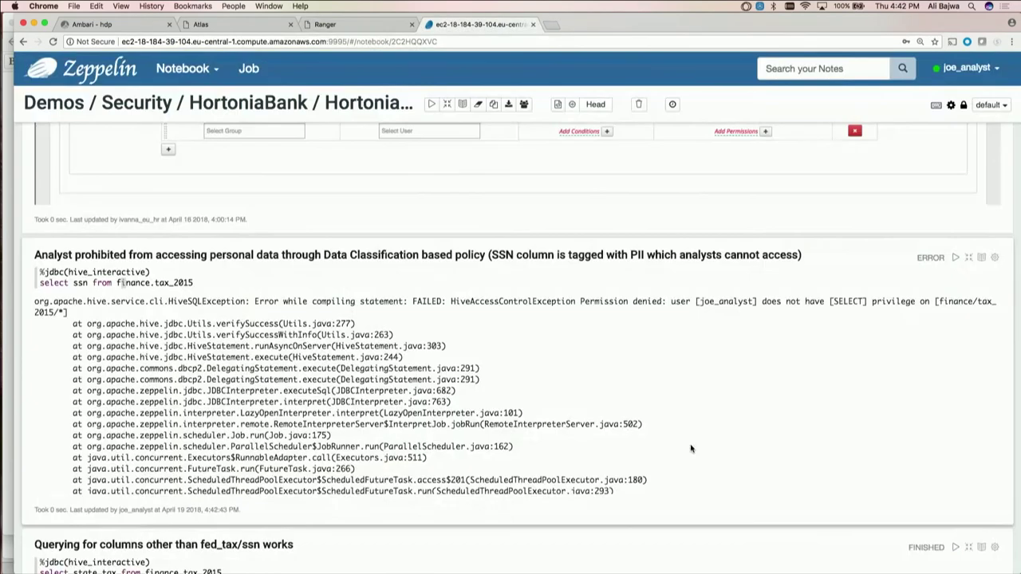
{"action": "scroll", "coordinate": [1018, 394], "scroll_direction": "down", "scroll_amount": 5}
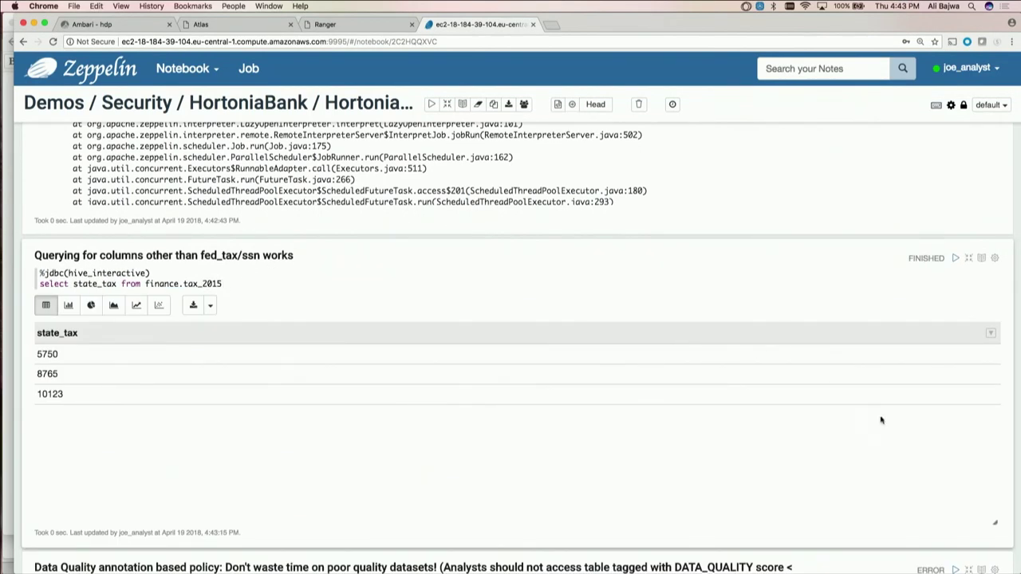
{"action": "scroll", "coordinate": [882, 417], "scroll_direction": "down", "scroll_amount": 3}
{"action": "scroll", "coordinate": [919, 445], "scroll_direction": "down", "scroll_amount": 5}
{"action": "scroll", "coordinate": [919, 446], "scroll_direction": "up", "scroll_amount": 3}
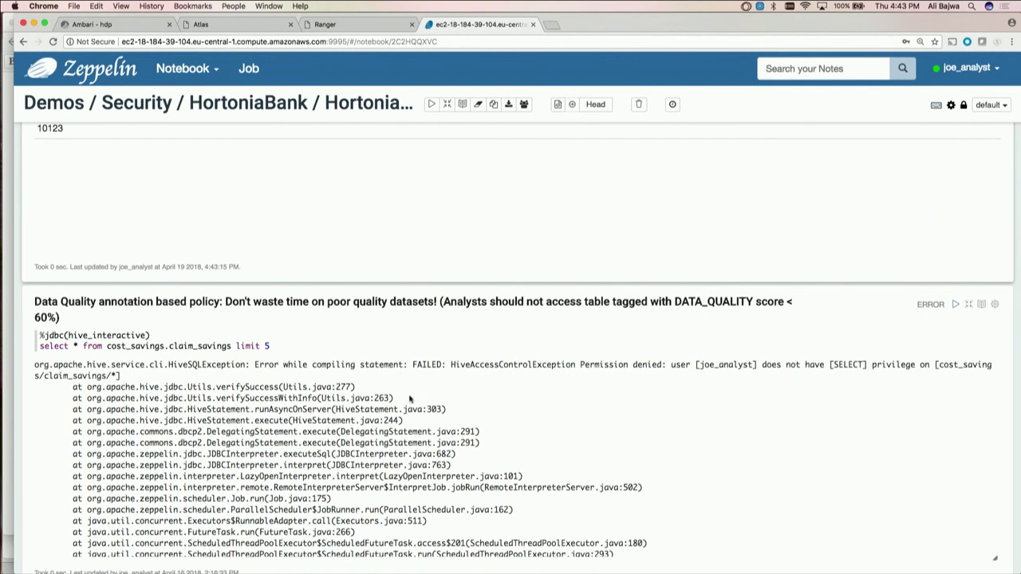
{"action": "left_click", "coordinate": [121, 336]}
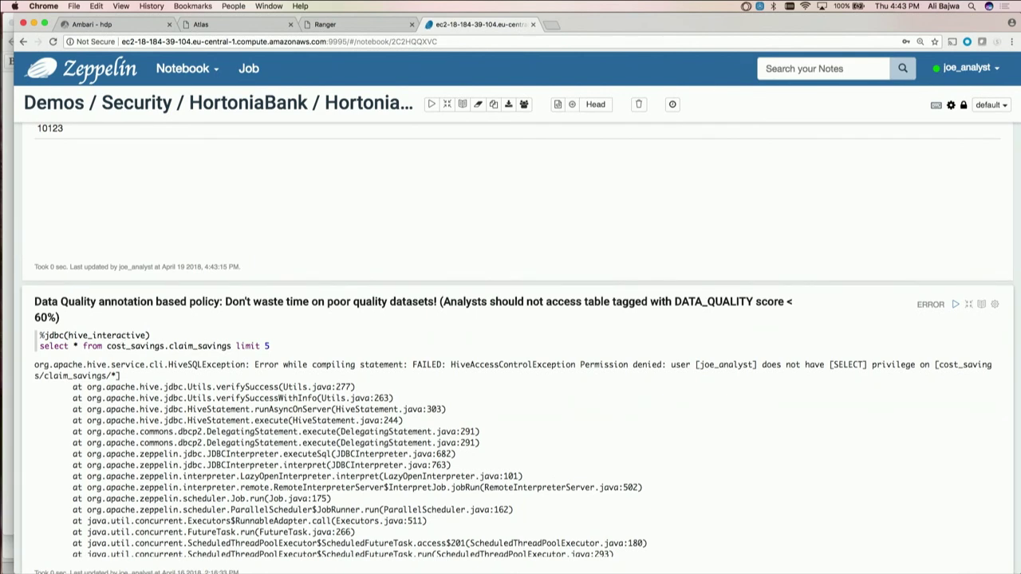
{"action": "key", "text": "shift+Return"}
Refresh the Hive audit twice and show the DATA_QUALITY tag on the claim_savings denial
{"action": "key", "text": "super+alt+Left"}
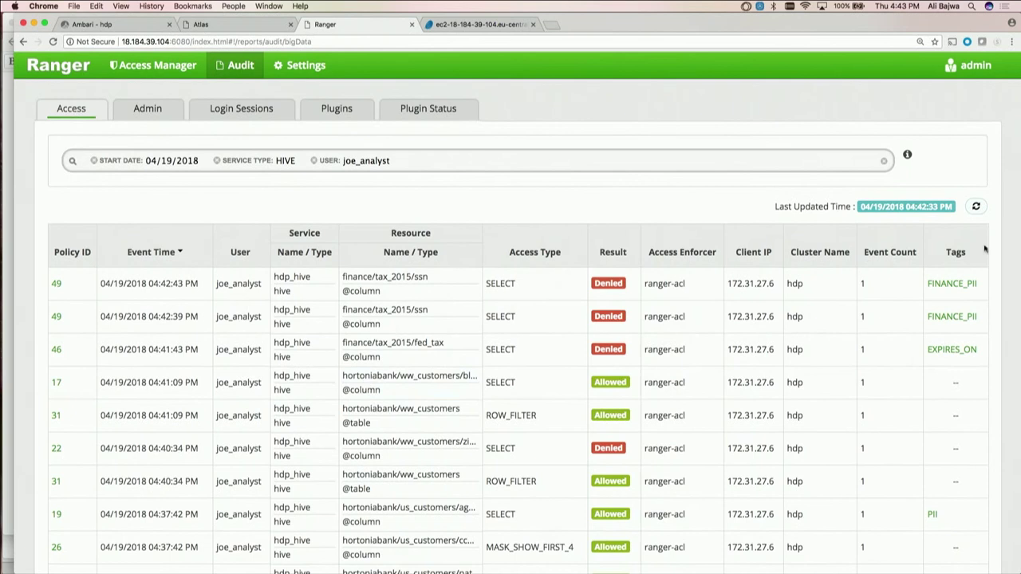
{"action": "left_click", "coordinate": [977, 207]}
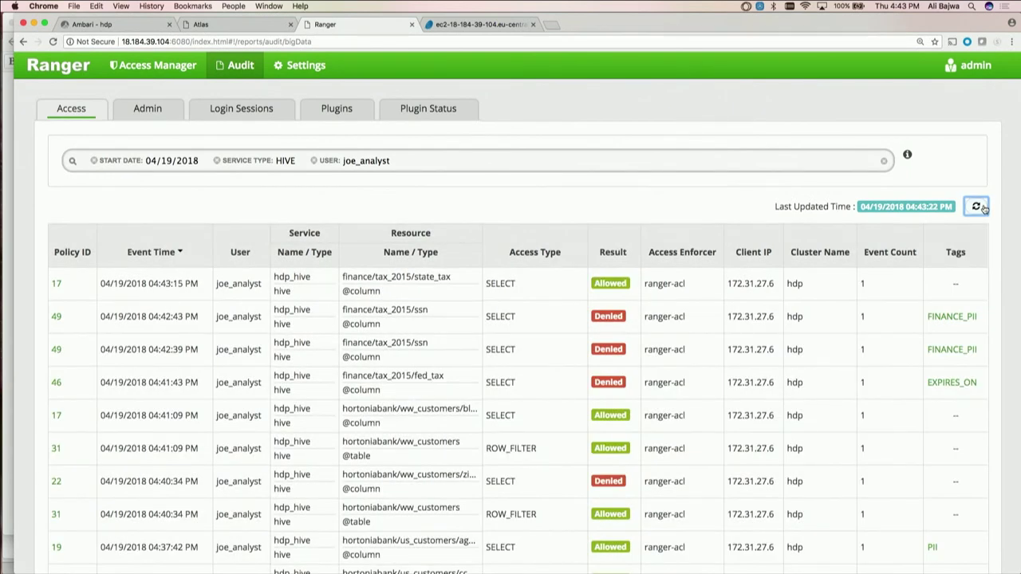
{"action": "left_click", "coordinate": [981, 207]}
{"action": "left_click", "coordinate": [953, 293]}
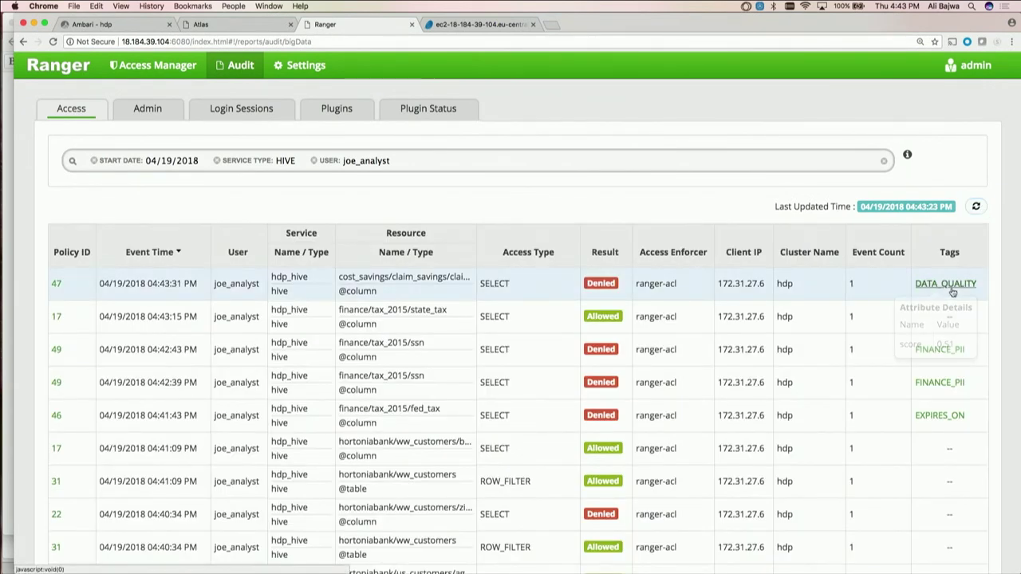
Review policy 47, which denies analysts below a 0.6 quality score, then return to Zeppelin
{"action": "left_click", "coordinate": [57, 284]}
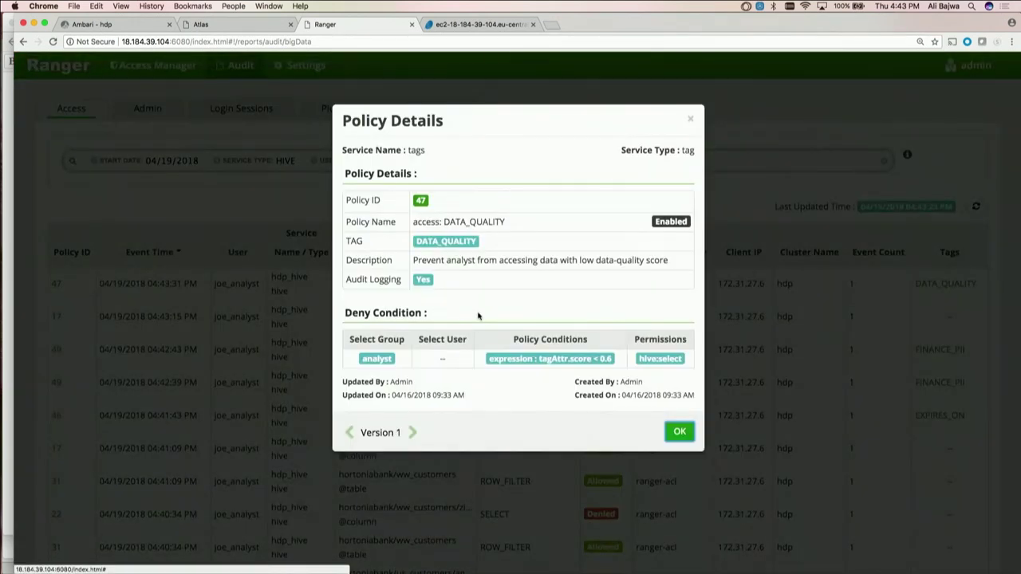
{"action": "scroll", "coordinate": [479, 317], "scroll_direction": "down", "scroll_amount": 1}
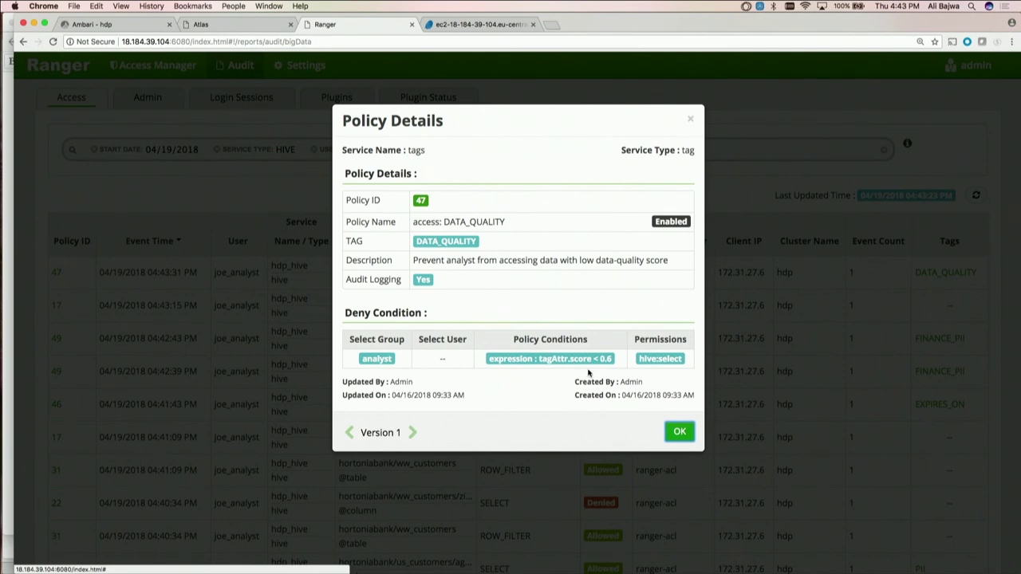
{"action": "left_click", "coordinate": [679, 431]}
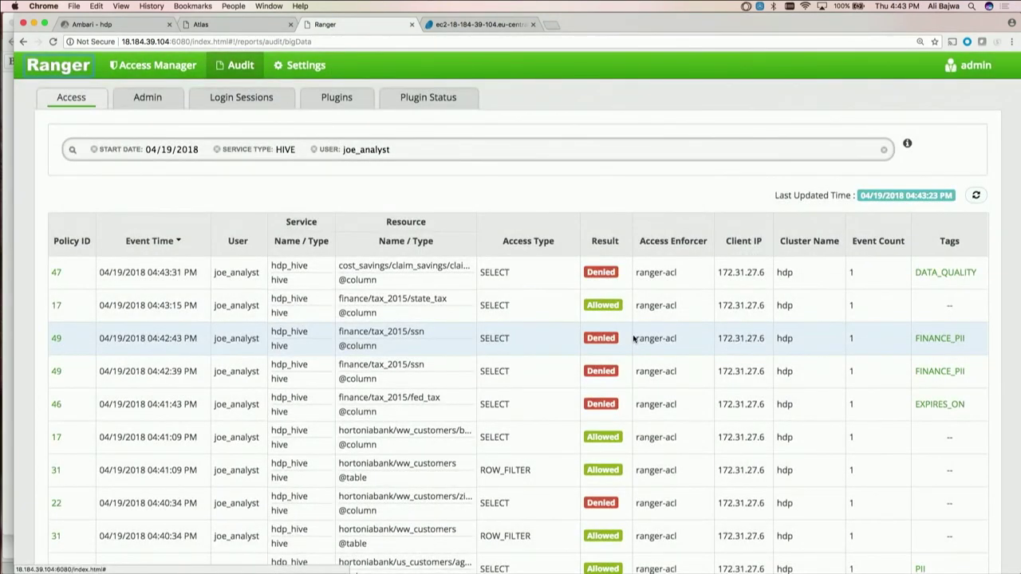
{"action": "key", "text": "ctrl+Tab"}
Rerun the HBase paragraph scanning T_FOREX and T_PRIVATE as joe_analyst
{"action": "scroll", "coordinate": [944, 373], "scroll_direction": "down", "scroll_amount": 2}
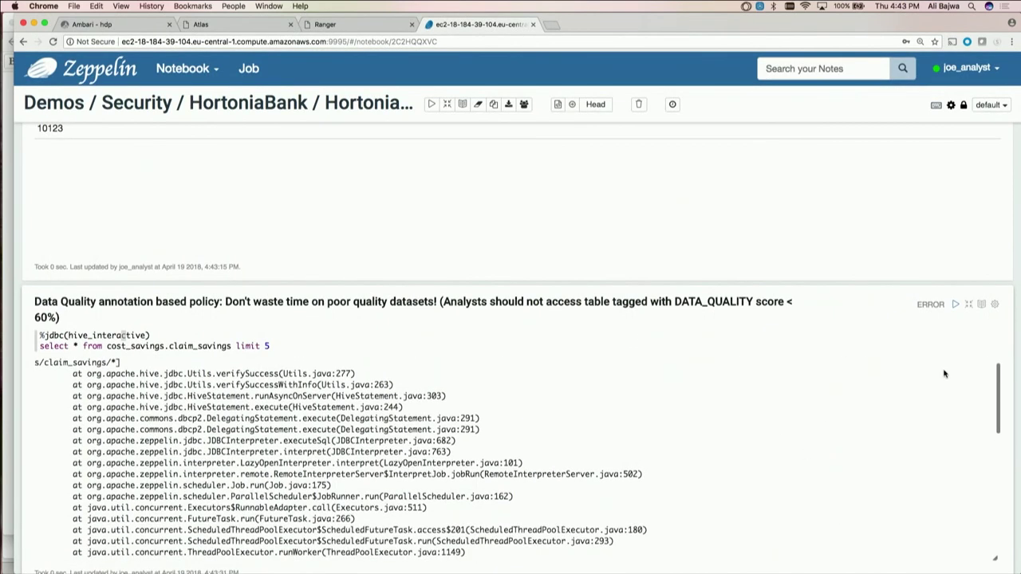
{"action": "scroll", "coordinate": [944, 373], "scroll_direction": "down", "scroll_amount": 3}
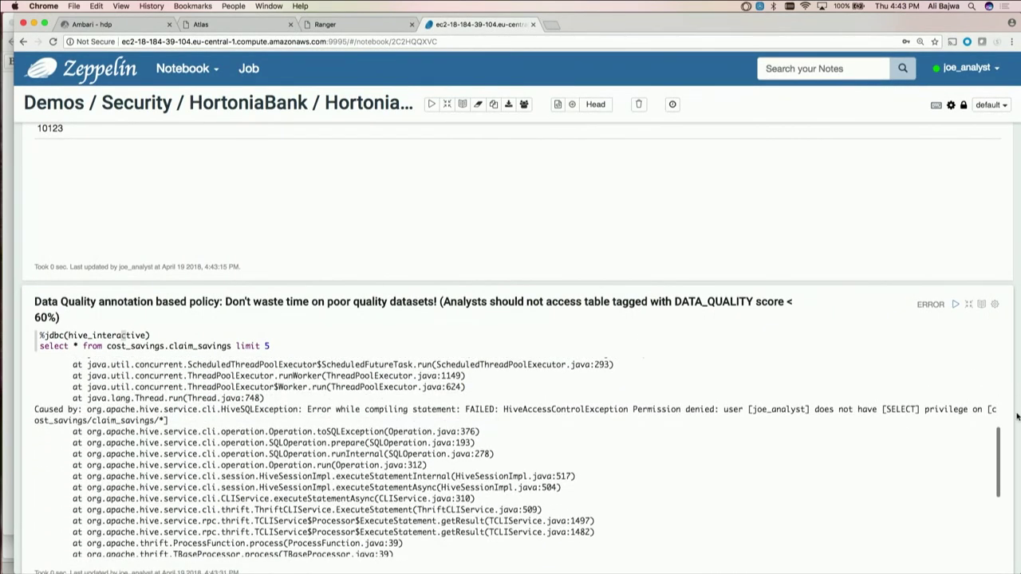
{"action": "scroll", "coordinate": [1009, 426], "scroll_direction": "down", "scroll_amount": 5}
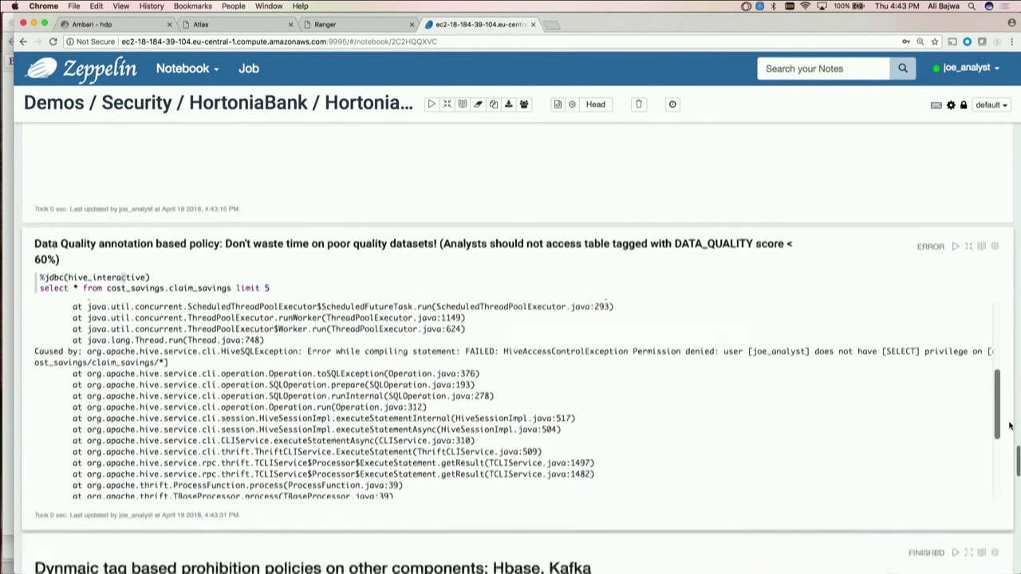
{"action": "scroll", "coordinate": [1009, 426], "scroll_direction": "down", "scroll_amount": 1}
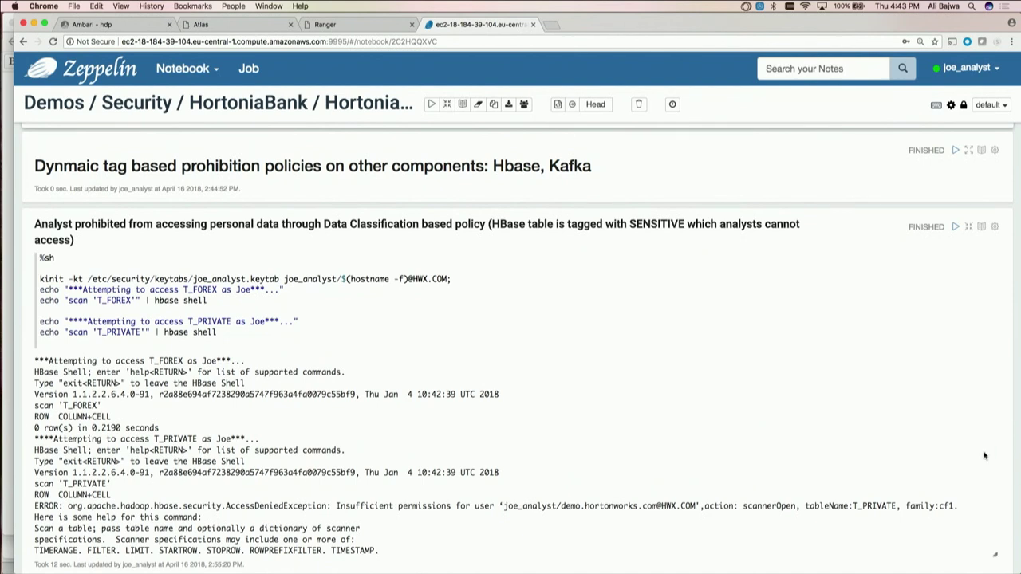
{"action": "scroll", "coordinate": [987, 458], "scroll_direction": "down", "scroll_amount": 5}
{"action": "scroll", "coordinate": [987, 458], "scroll_direction": "up", "scroll_amount": 4}
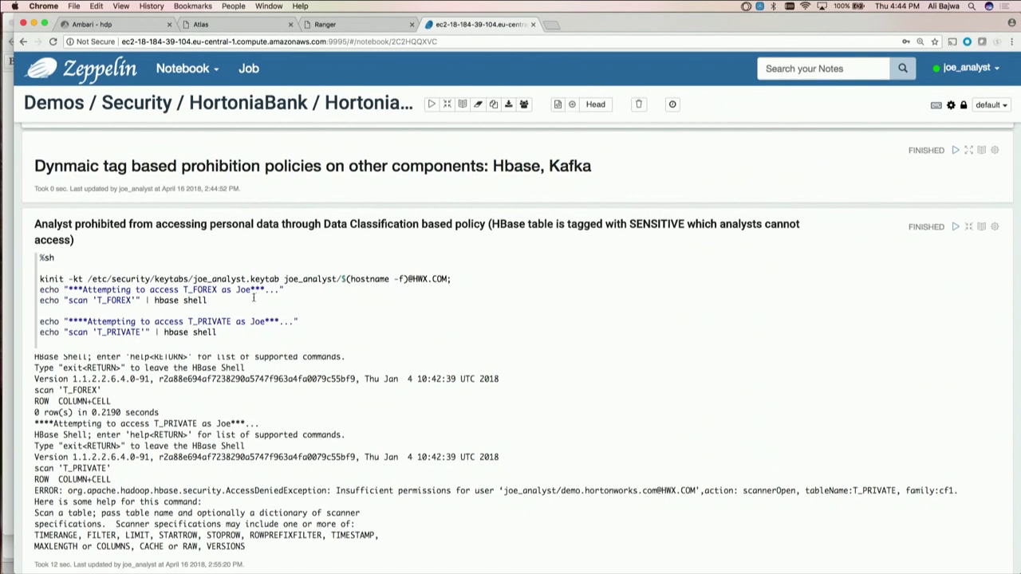
{"action": "left_click_drag", "start_coordinate": [97, 301], "coordinate": [130, 302]}
{"action": "left_click", "coordinate": [147, 310]}
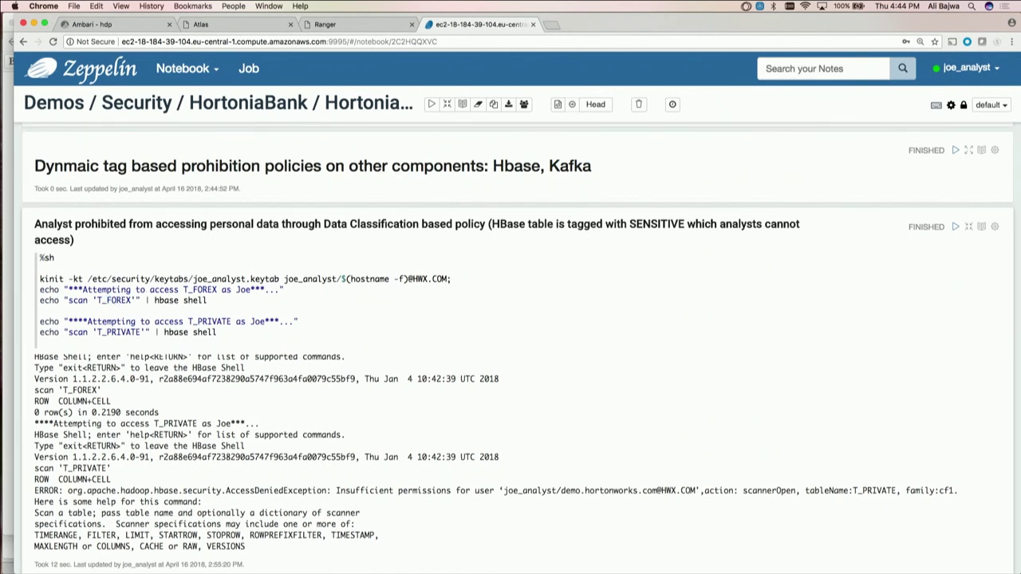
{"action": "key", "text": "shift+Return"}
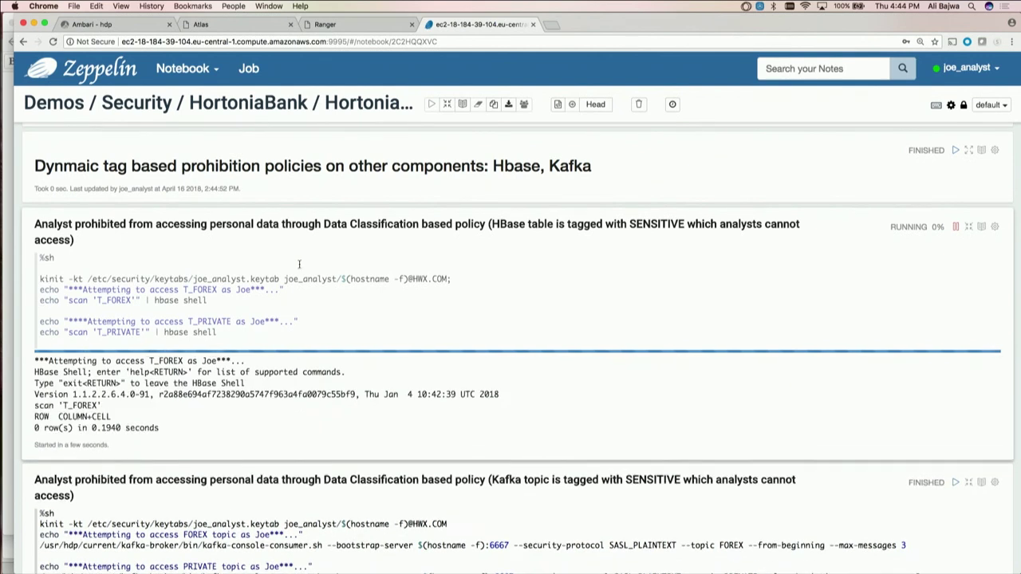
{"action": "key", "text": "ctrl+shift+Tab"}
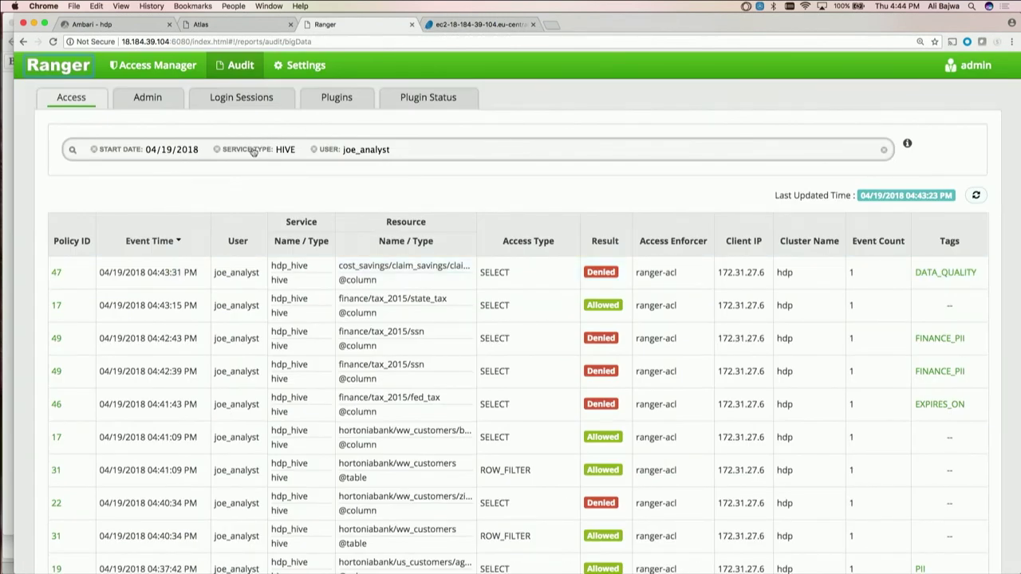
Filter the Ranger audit to service type HBASE and refresh to see the denied T_PRIVATE scan
{"action": "left_click", "coordinate": [286, 149]}
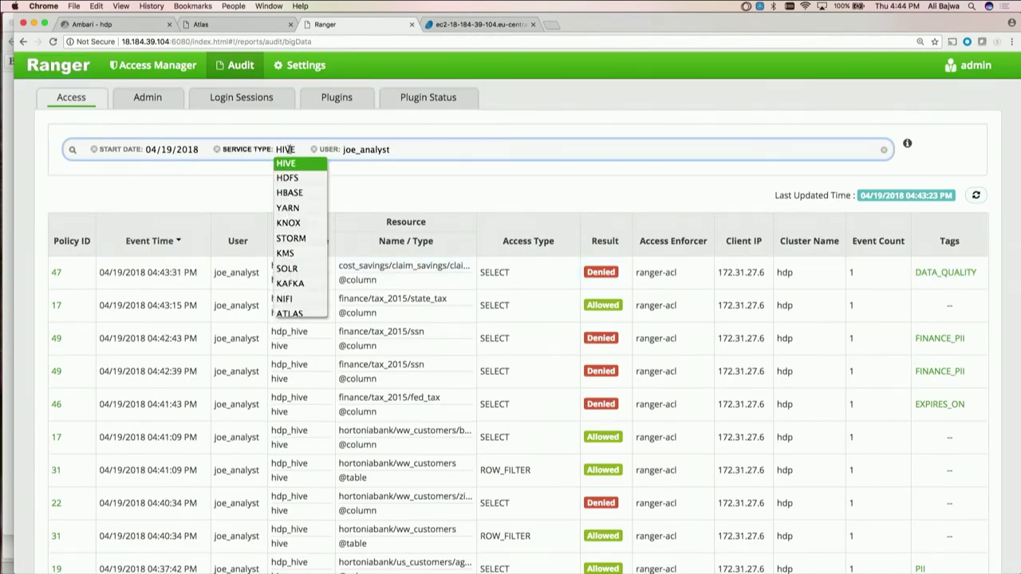
{"action": "type", "text": "HBAS"}
{"action": "key", "text": "Return"}
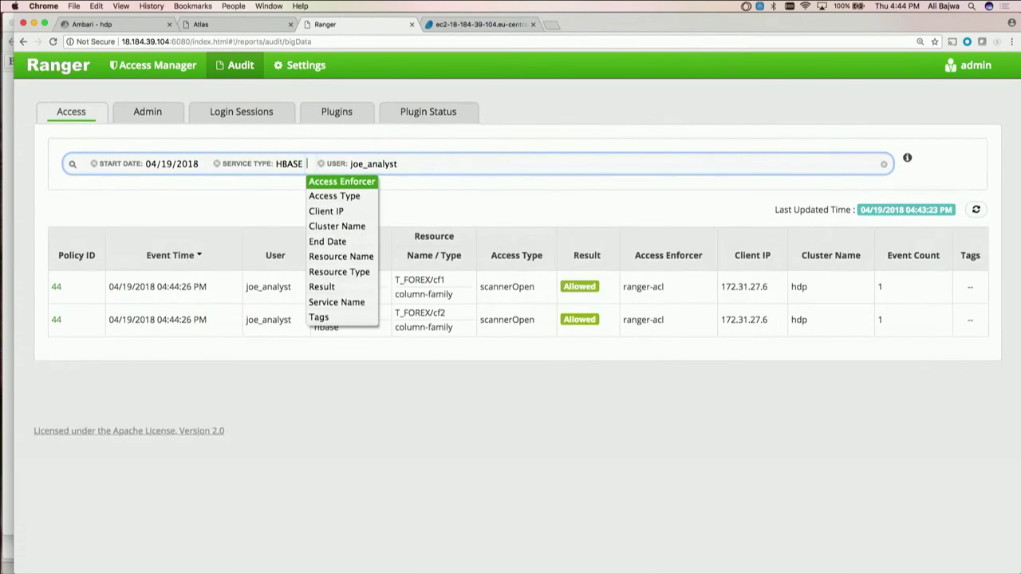
{"action": "left_click", "coordinate": [600, 191]}
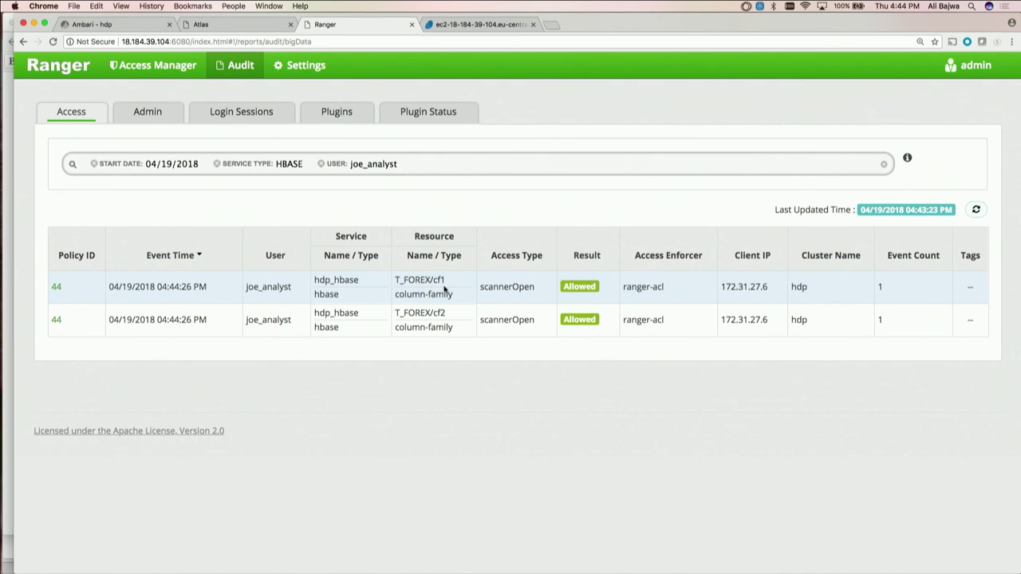
{"action": "left_click", "coordinate": [978, 210]}
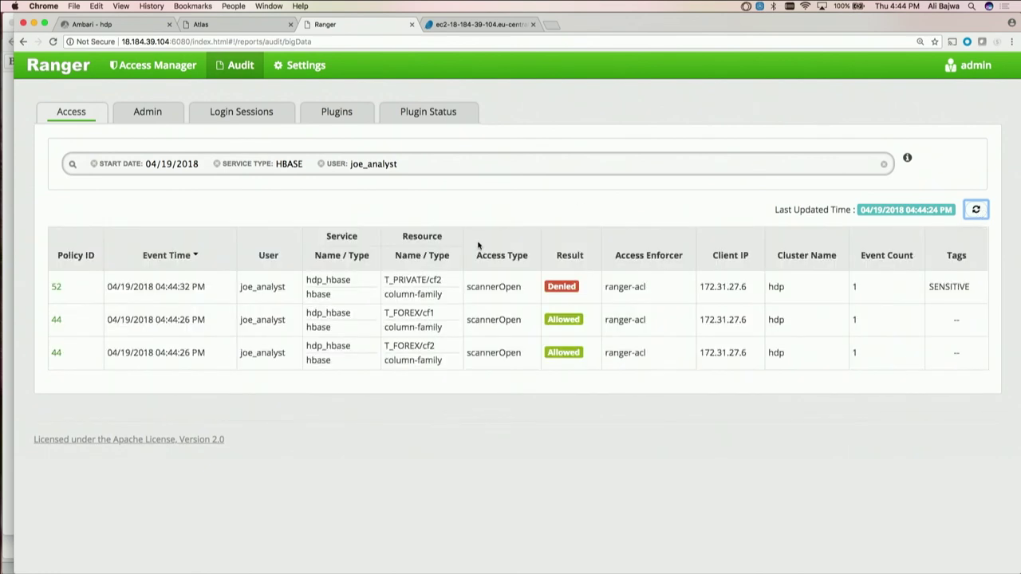
{"action": "key", "text": "super+2"}
{"action": "key", "text": "super+4"}
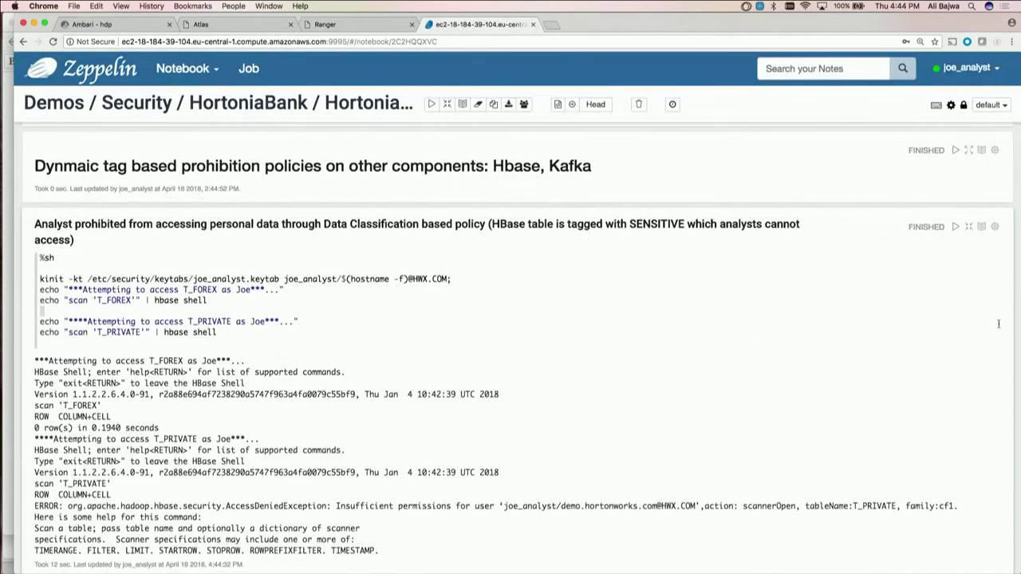
Rerun the Kafka paragraph reading the FOREX and PRIVATE topics
{"action": "scroll", "coordinate": [1015, 352], "scroll_direction": "down", "scroll_amount": 15}
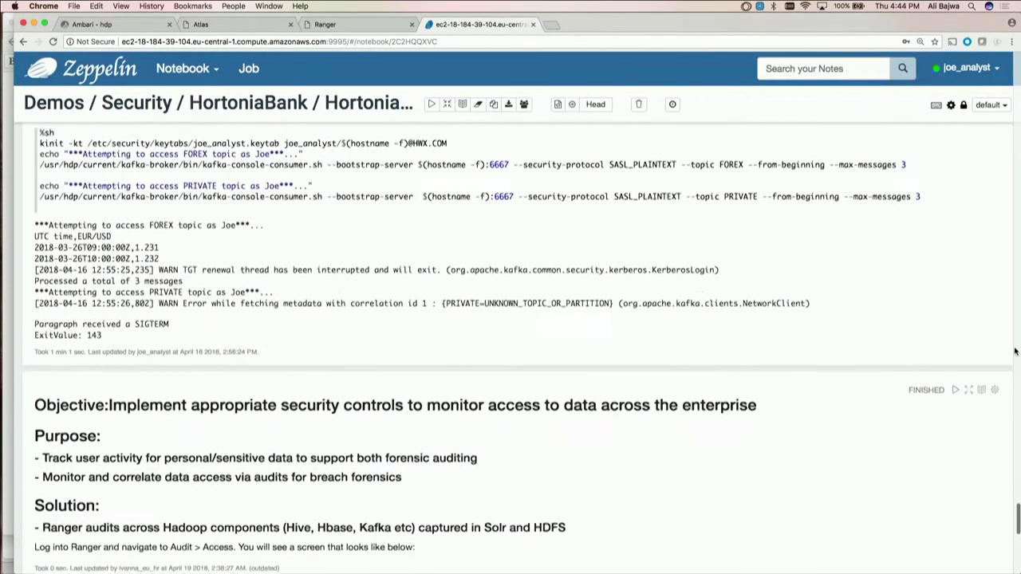
{"action": "scroll", "coordinate": [1015, 352], "scroll_direction": "up", "scroll_amount": 4}
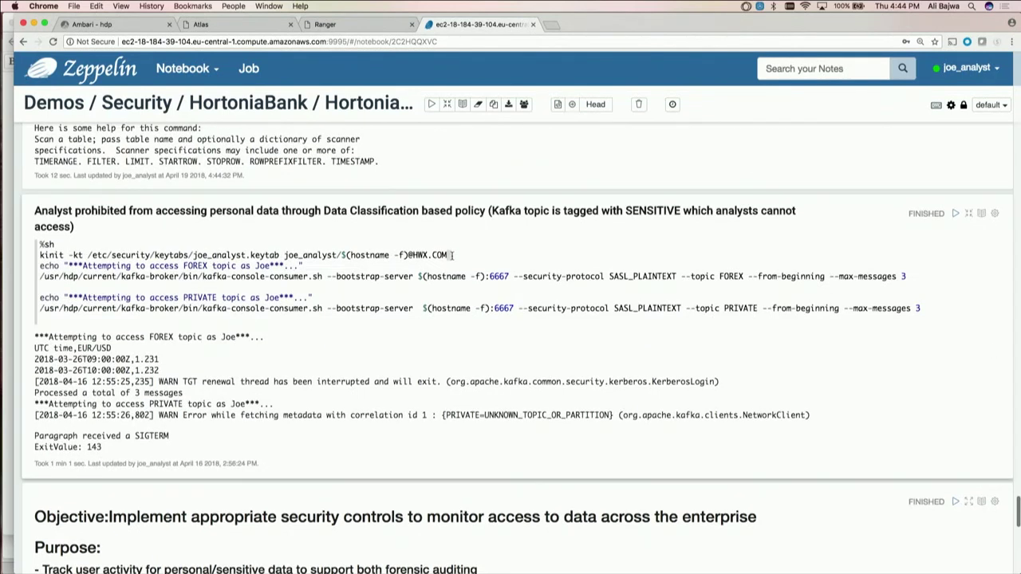
{"action": "key", "text": "shift+Return"}
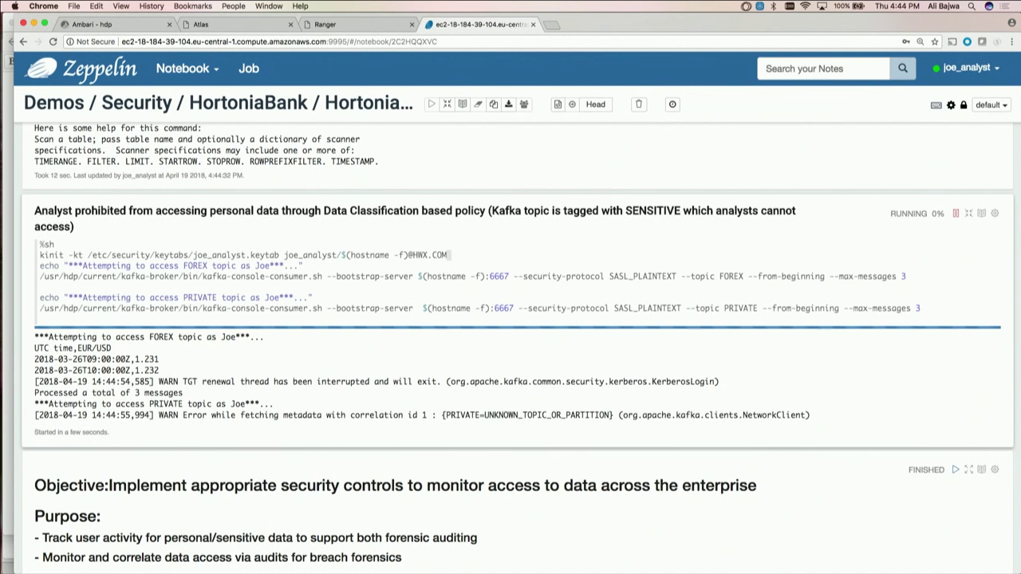
{"action": "key", "text": "ctrl+shift+Tab"}
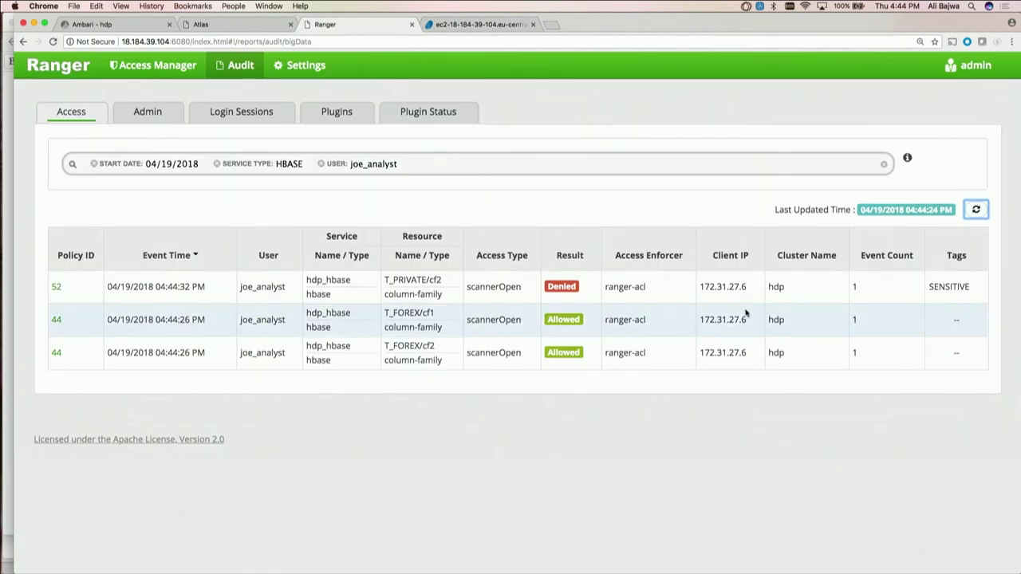
Filter the Ranger audit to service type KAFKA and refresh the results
{"action": "left_click", "coordinate": [296, 164]}
{"action": "type", "text": "ka"}
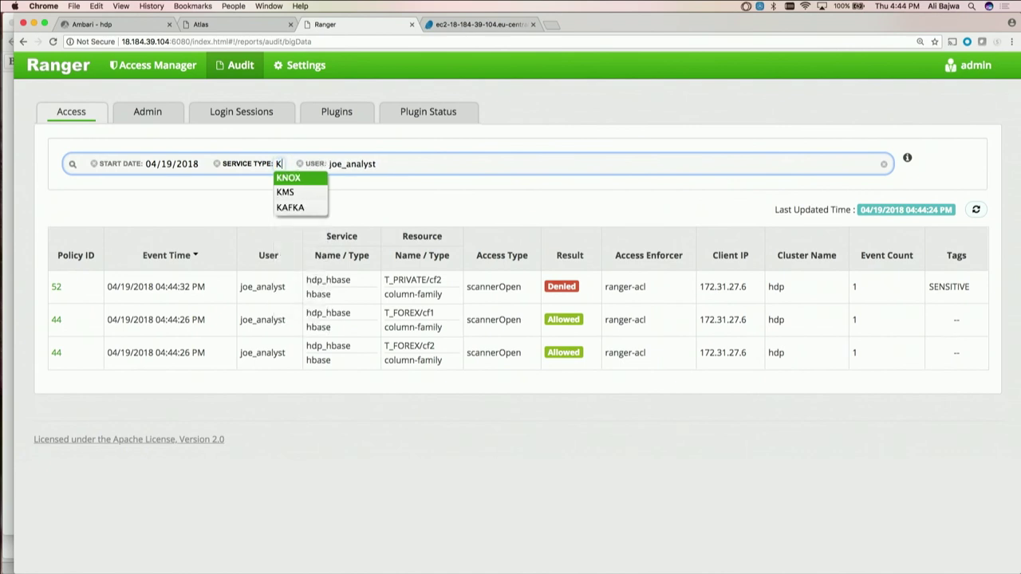
{"action": "key", "text": "Return"}
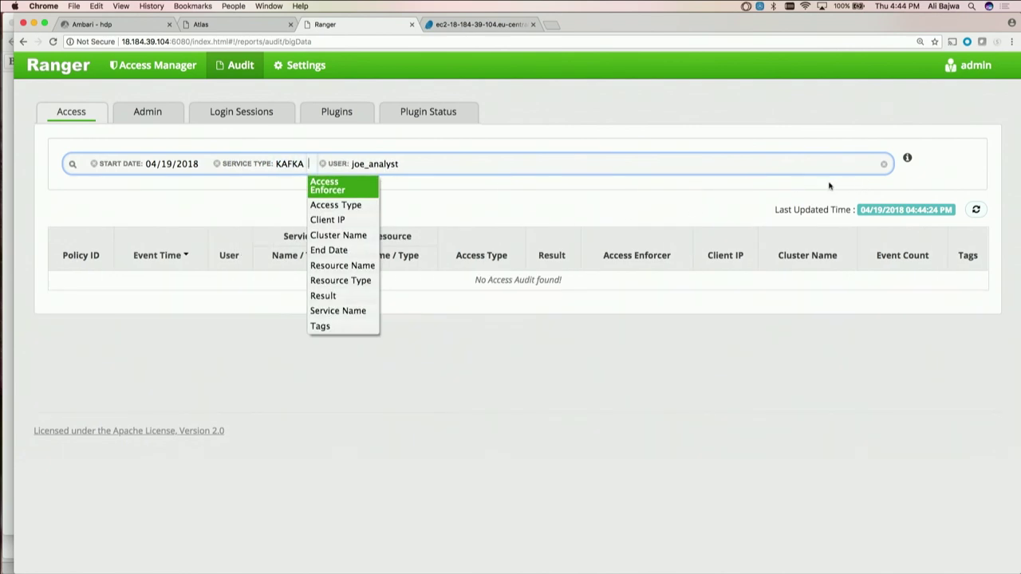
{"action": "left_click", "coordinate": [827, 190]}
{"action": "left_click", "coordinate": [976, 210]}
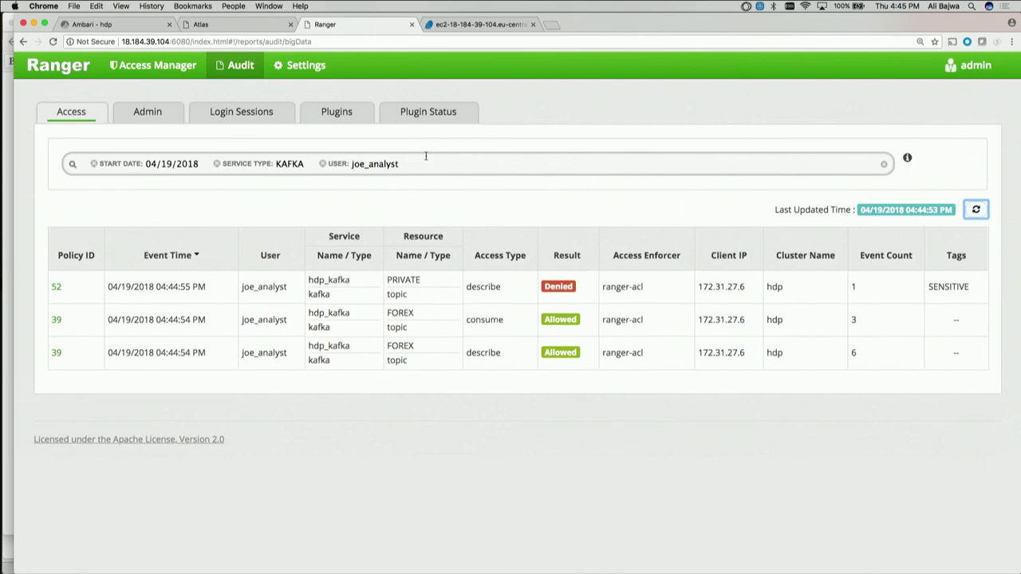
Bring forward the DWSBerlin2018 Etherpad window listing student IPs
{"action": "key", "text": "super+Tab"}
{"action": "key", "text": "Escape"}
{"action": "key", "text": "super+grave"}
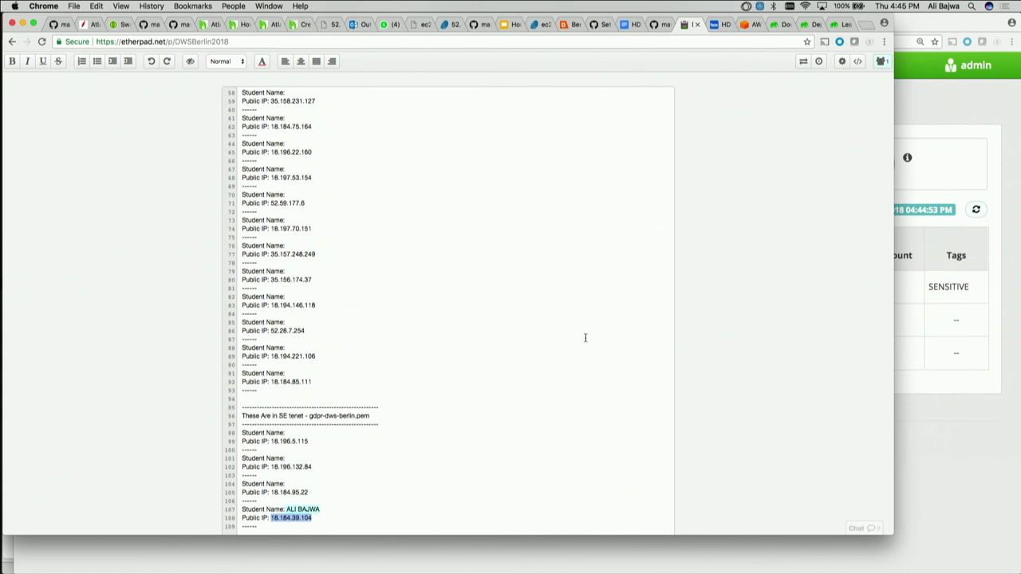
{"action": "key", "text": "super+equal"}
{"action": "key", "text": "super+equal"}
{"action": "key", "text": "super+equal"}
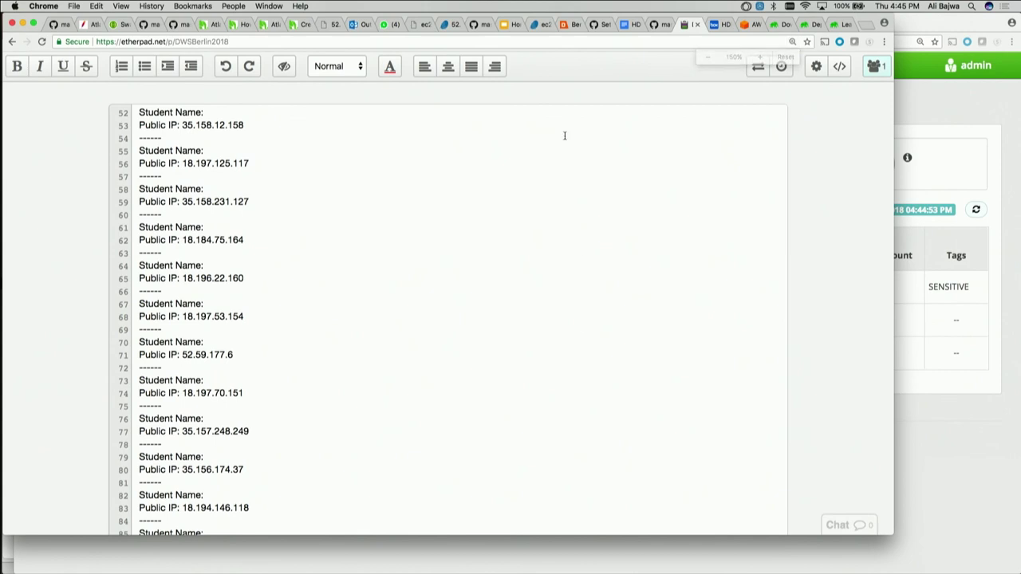
{"action": "left_click", "coordinate": [368, 42]}
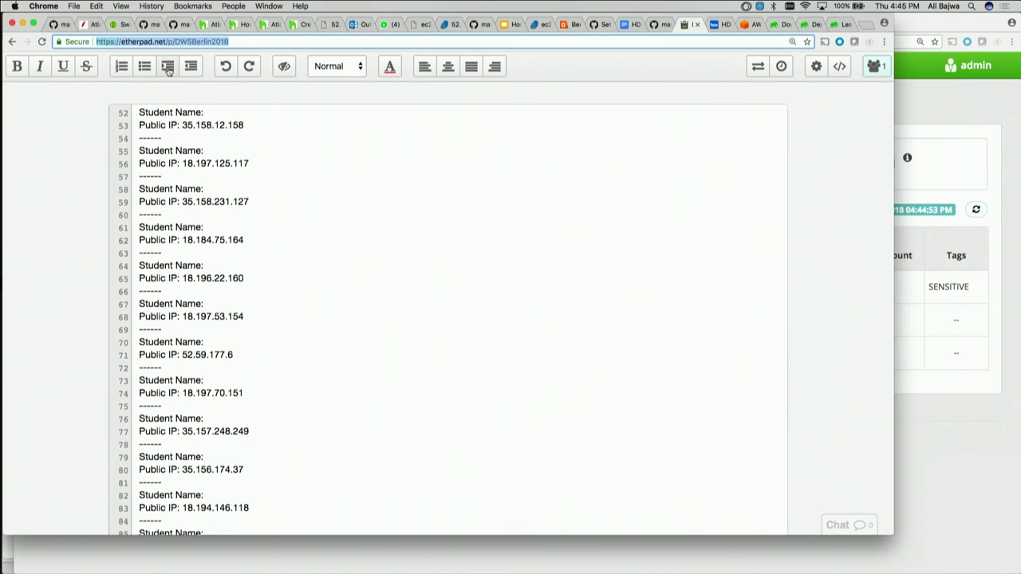
{"action": "left_click", "coordinate": [127, 42]}
{"action": "left_click_drag", "start_coordinate": [121, 42], "coordinate": [240, 43]}
{"action": "key", "text": "super+c"}
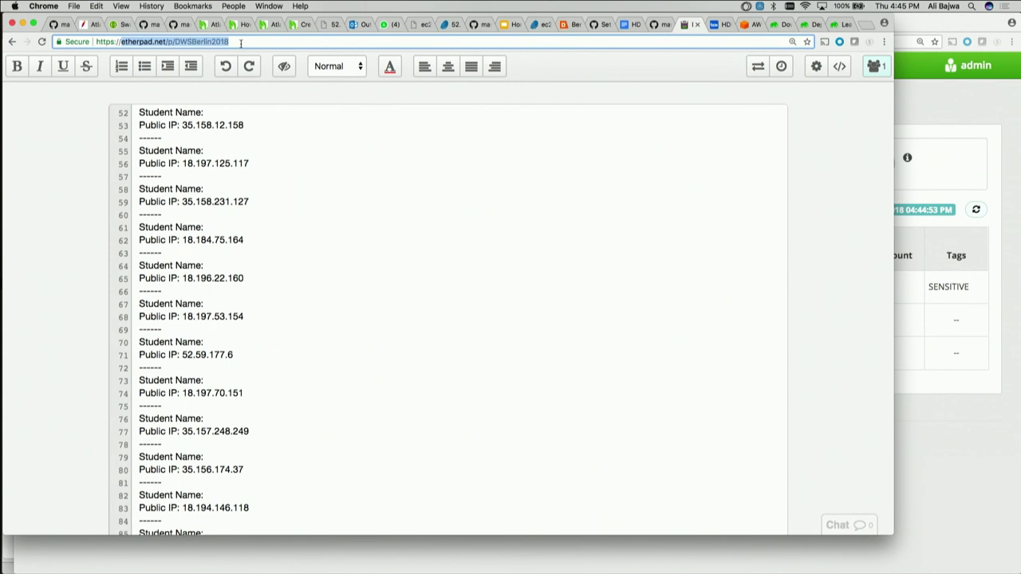
Copy the pad address and bring up the GDPR deck in PowerPoint at slide 64
{"action": "key", "text": "super+Tab"}
{"action": "key", "text": "Tab"}
{"action": "key", "text": "super+Tab"}
{"action": "key", "text": "Tab"}
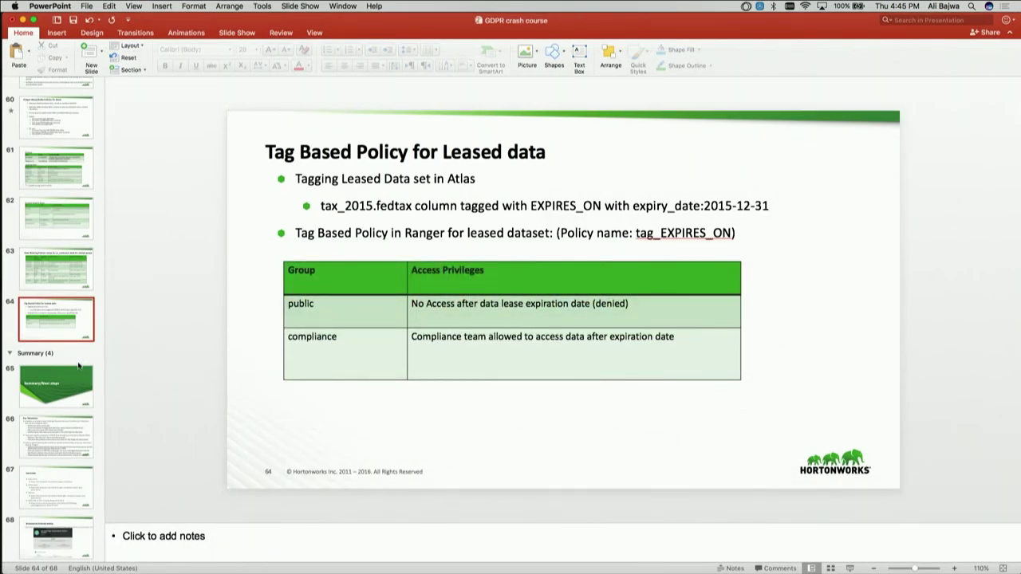
Duplicate the Summary/Next steps slide
{"action": "left_click", "coordinate": [77, 387]}
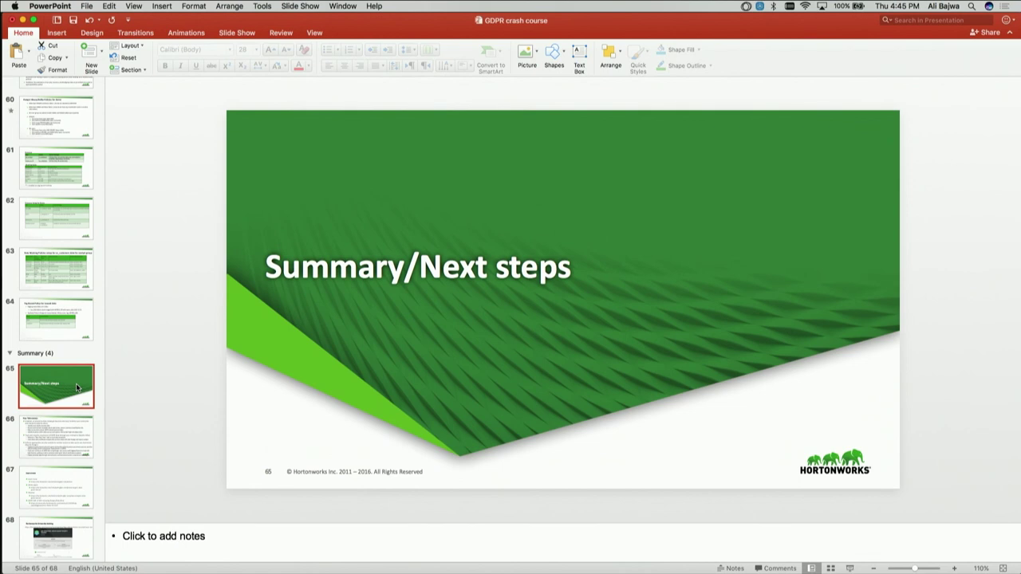
{"action": "right_click", "coordinate": [76, 383]}
{"action": "left_click", "coordinate": [112, 446]}
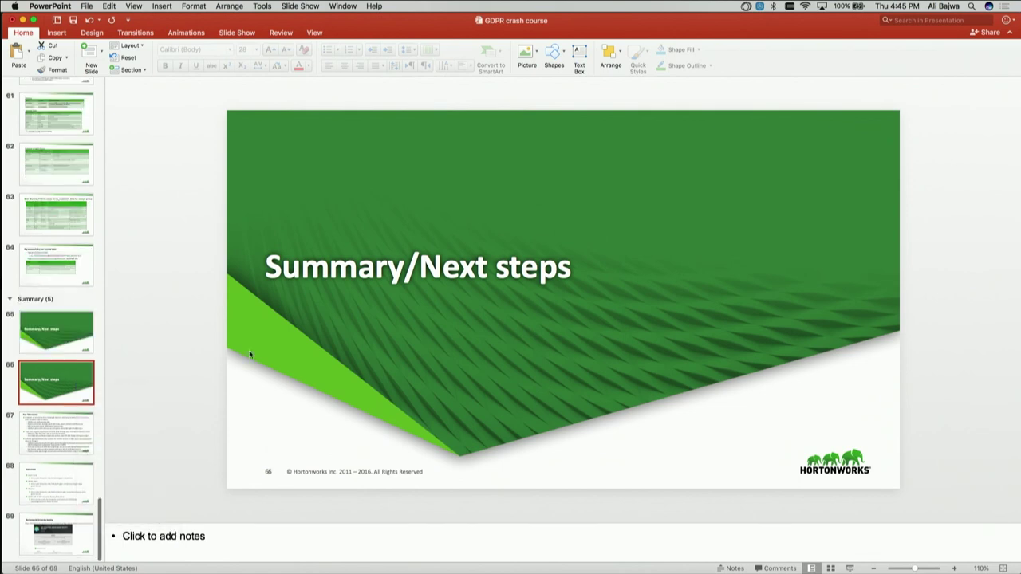
{"action": "left_click", "coordinate": [68, 336]}
{"action": "triple_click", "coordinate": [468, 275]}
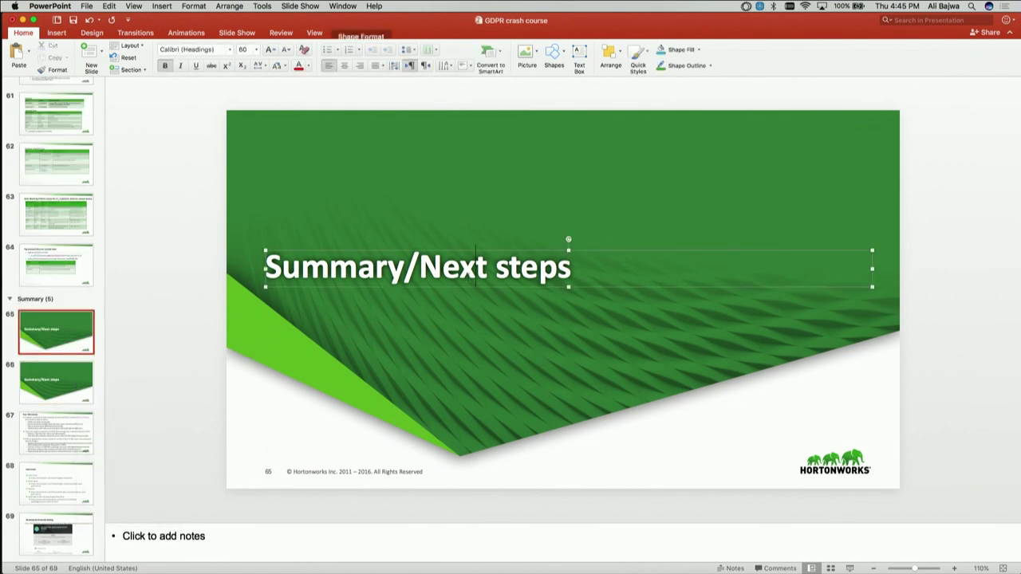
{"action": "type", "text": "L"}
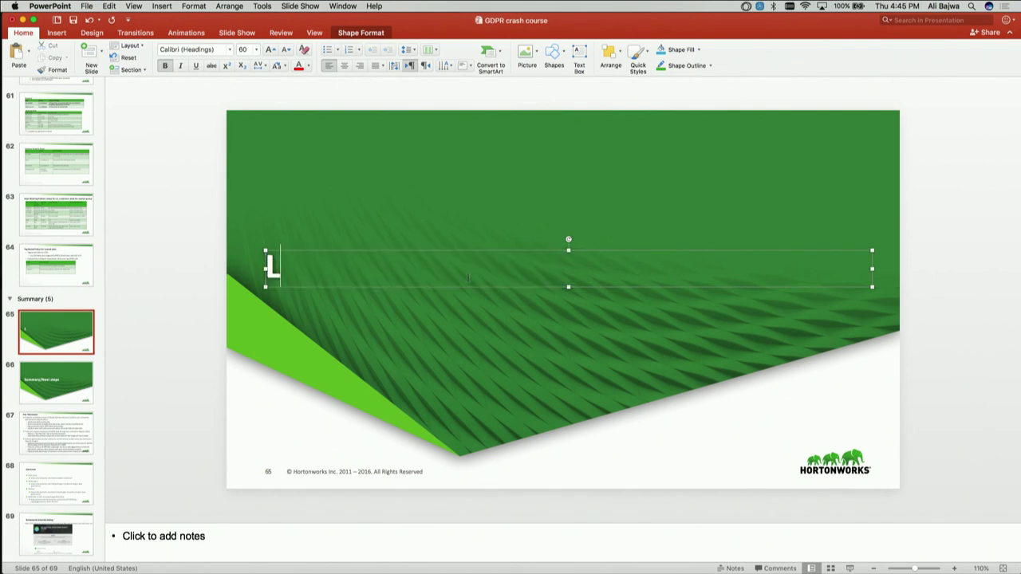
{"action": "type", "text": "AB ENV:"}
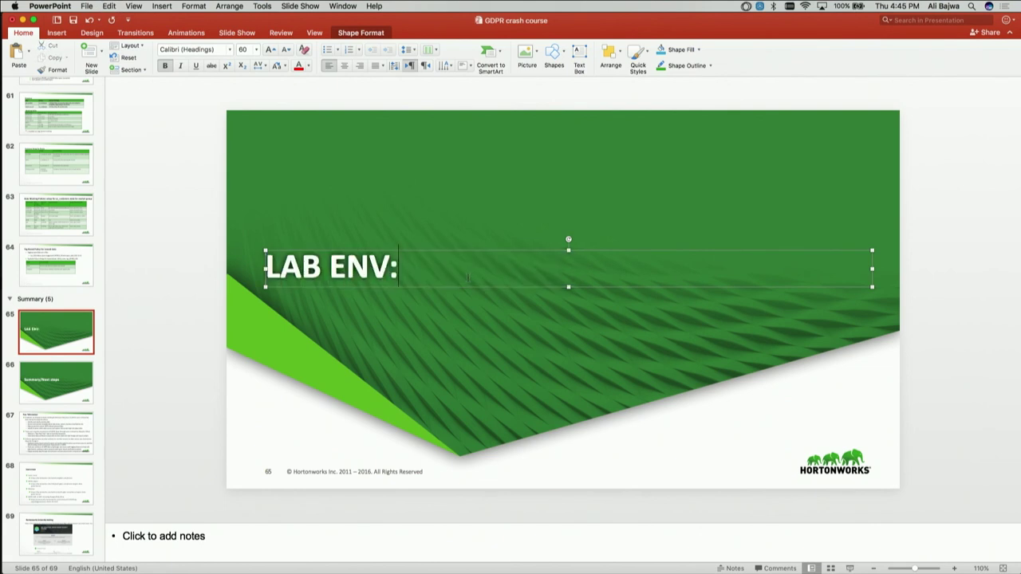
{"action": "key", "text": "super+v"}
{"action": "key", "text": "super+Left"}
{"action": "type", "text": "http://"}
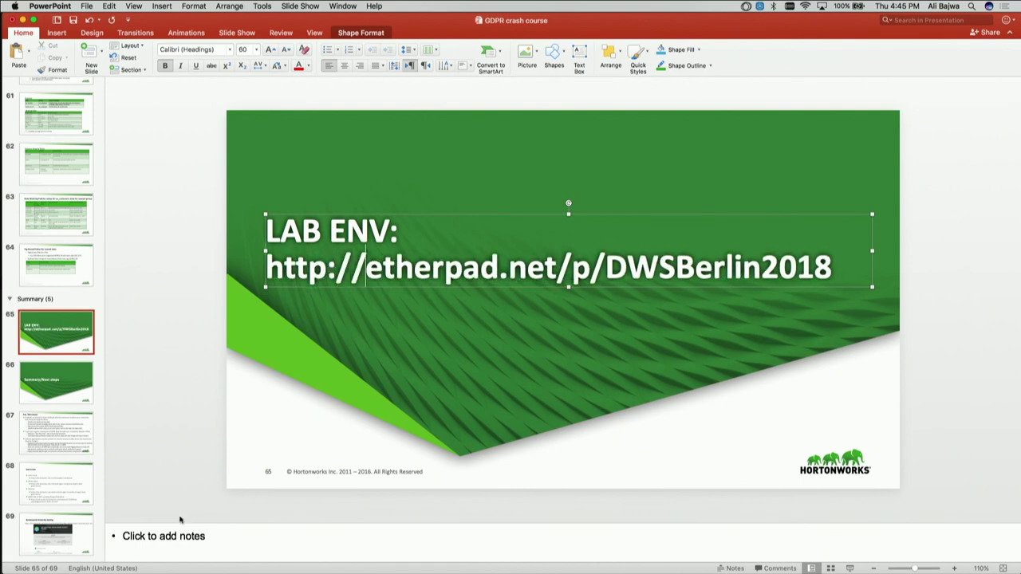
{"action": "left_click", "coordinate": [275, 518]}
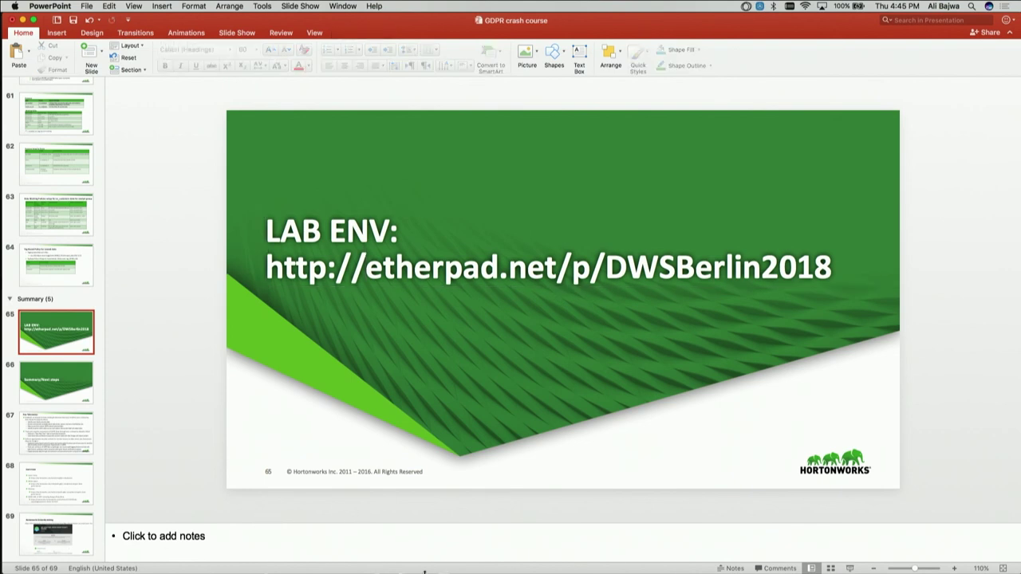
{"action": "left_click", "coordinate": [848, 569]}
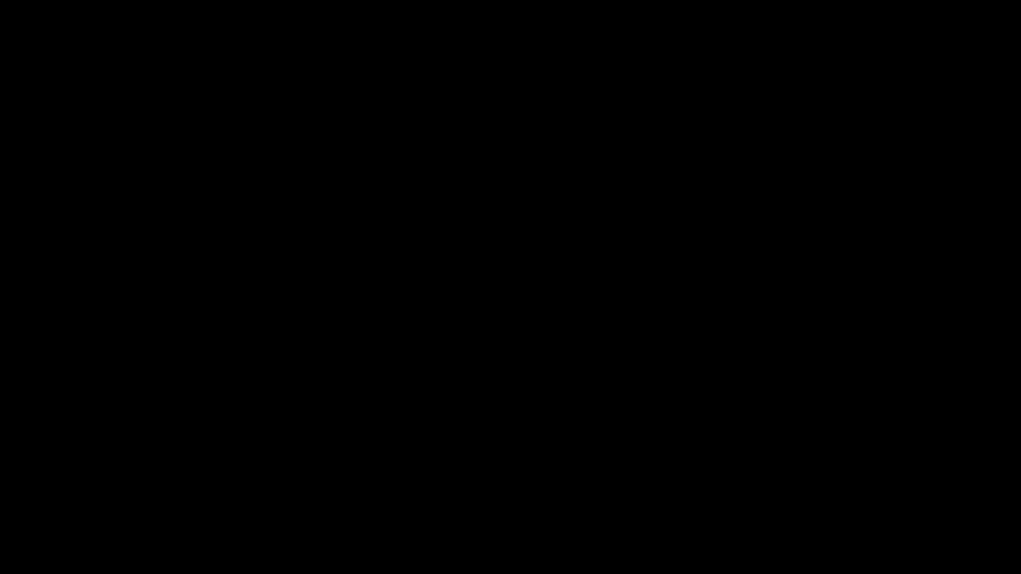